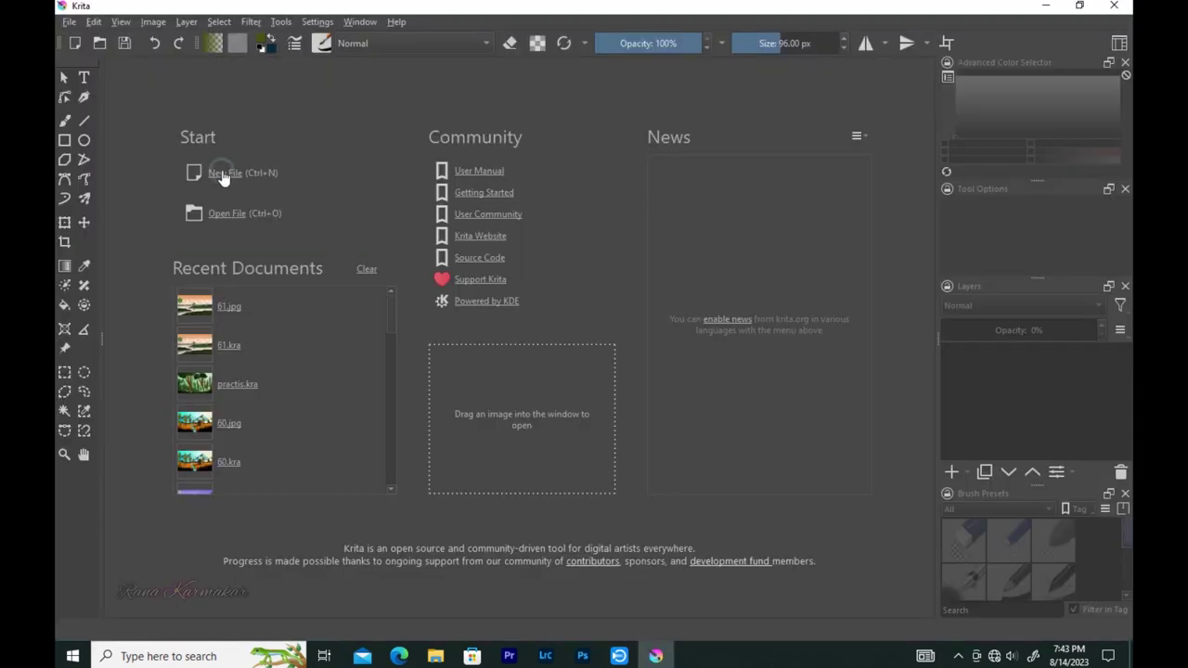
# Step: Create a default 1360×768 blank canvas and try out a soft flow brush
pyautogui.click(223, 172)
pyautogui.click(719, 498)
pyautogui.click(322, 42)
pyautogui.click(455, 247)
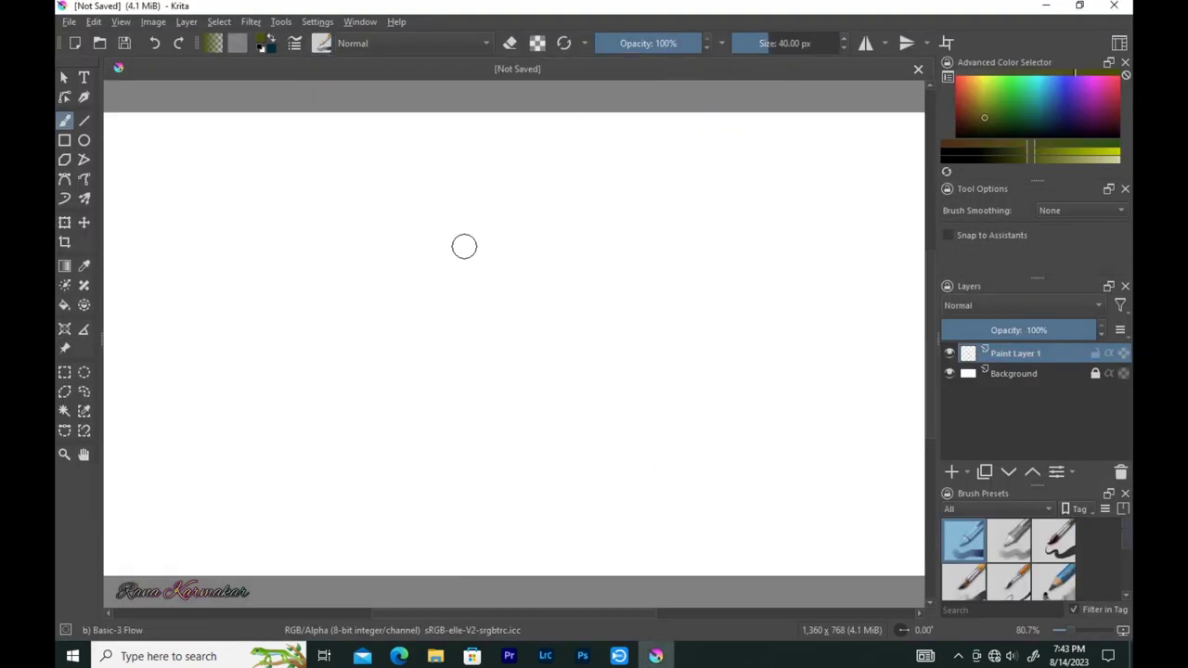
# Step: Pick cyan and lay a cyan-to-white linear gradient down the sky
pyautogui.press('-')
pyautogui.moveTo(271, 199); pyautogui.dragTo(461, 345)
pyautogui.hotkey('ctrl', 'z')
pyautogui.click(1036, 93)
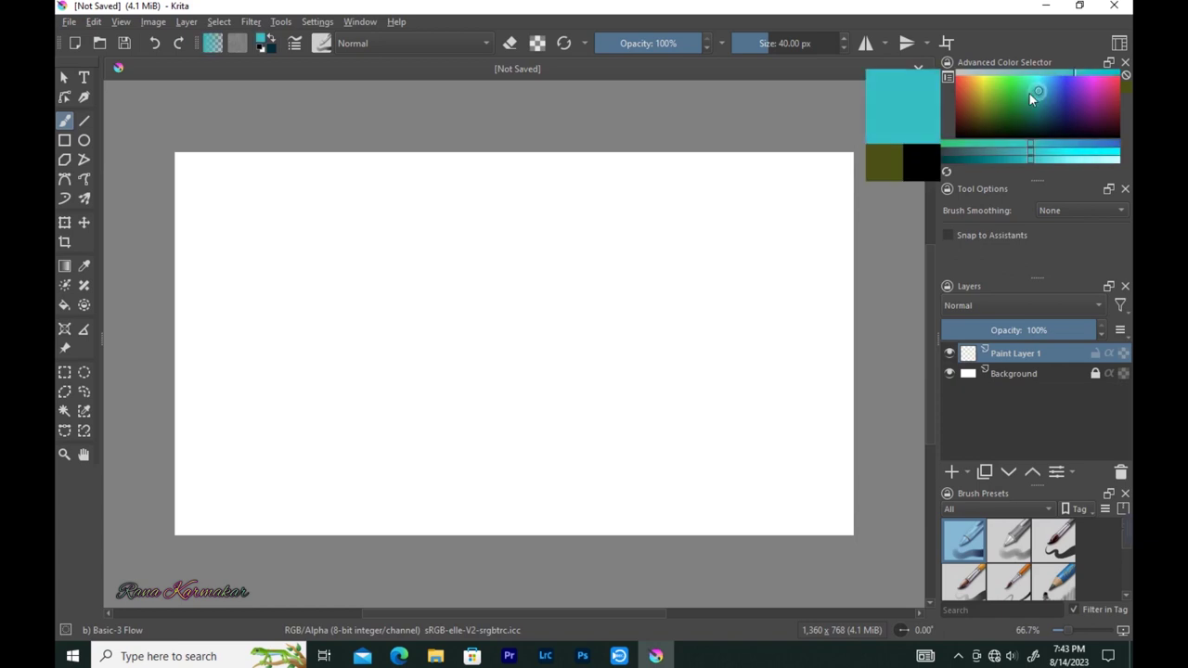
pyautogui.click(1038, 95)
pyautogui.press('g')
pyautogui.moveTo(507, 153); pyautogui.dragTo(506, 461)
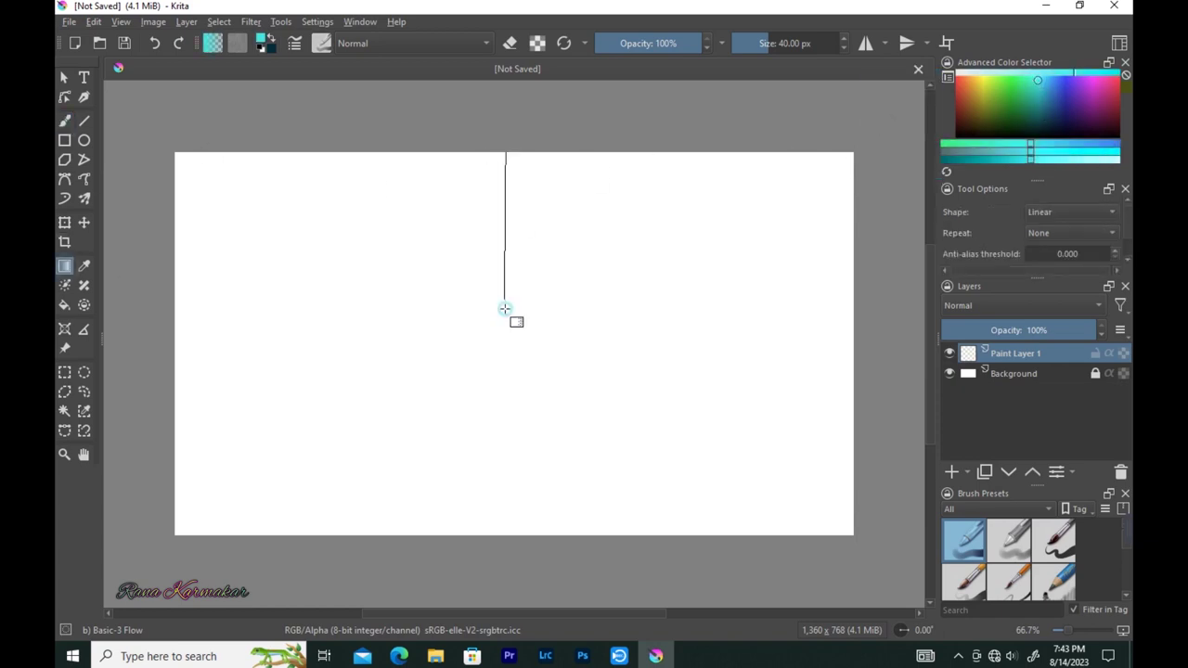
# Step: Return to the freehand brush and choose the smoke-like tip in the Brush Editor
pyautogui.click(65, 124)
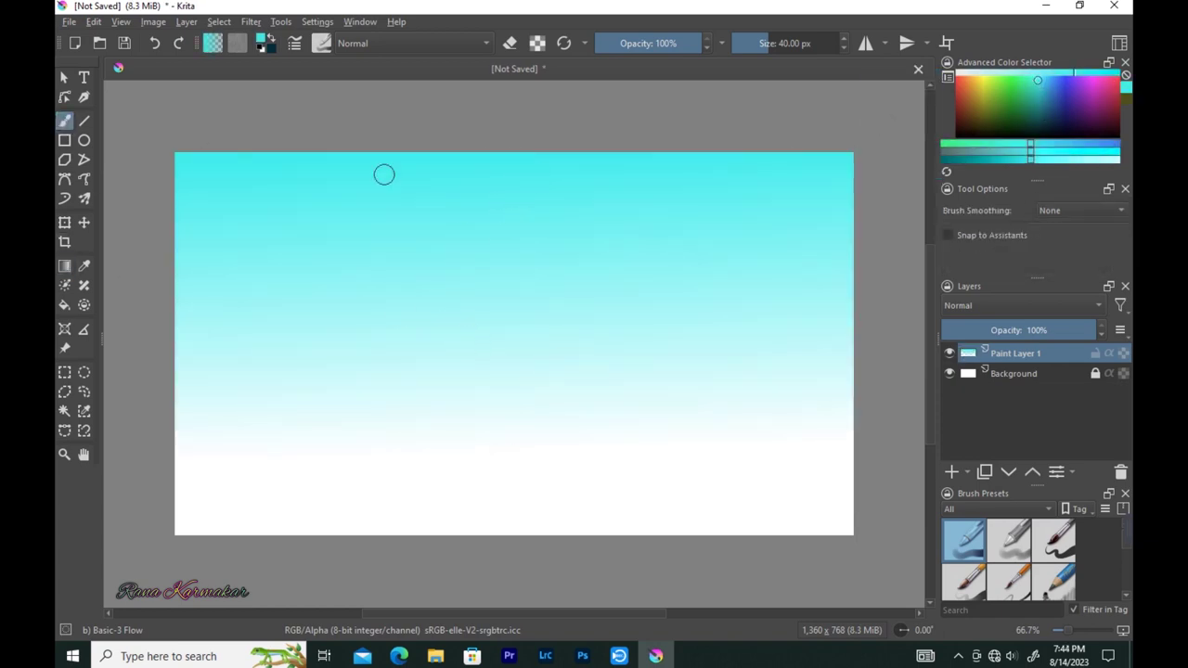
pyautogui.click(294, 43)
pyautogui.moveTo(569, 223); pyautogui.dragTo(568, 426)
pyautogui.click(442, 297)
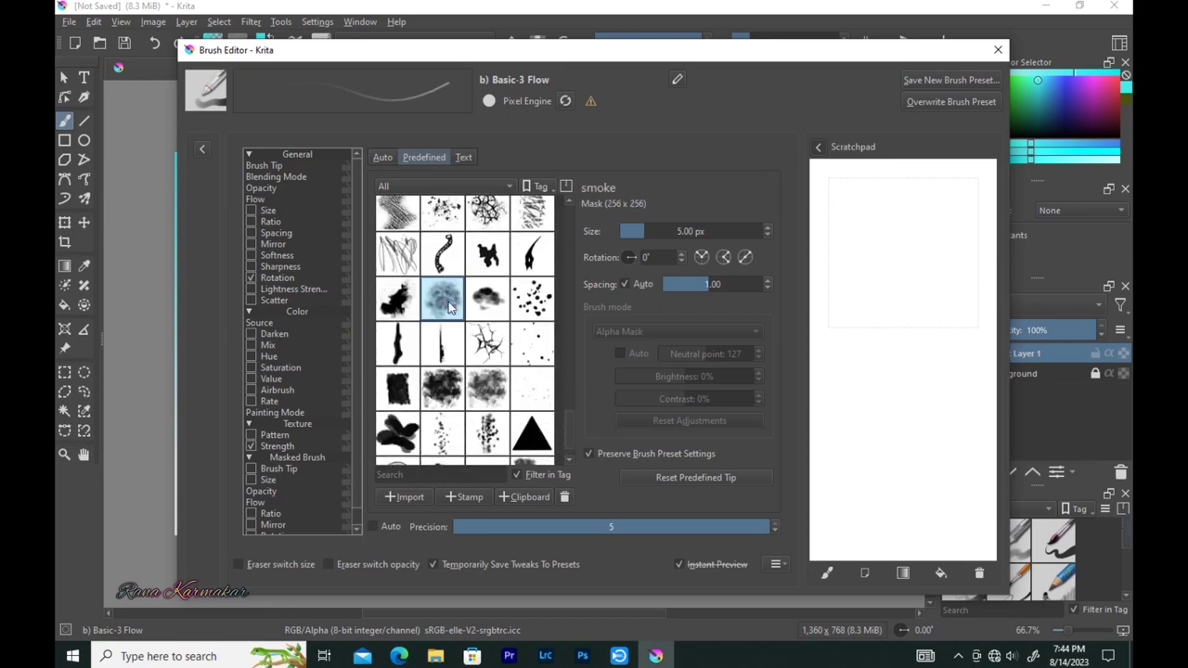
# Step: Paint soft white cloud strokes across the upper sky with the smoke brush
pyautogui.press('Escape')
pyautogui.moveTo(359, 213)
pyautogui.mouseDown()
pyautogui.moveTo(279, 199)
pyautogui.moveTo(418, 164)
pyautogui.moveTo(654, 176)
pyautogui.mouseUp()
pyautogui.press('[')
pyautogui.press('[')
pyautogui.press('[')
pyautogui.moveTo(431, 202); pyautogui.dragTo(536, 191)
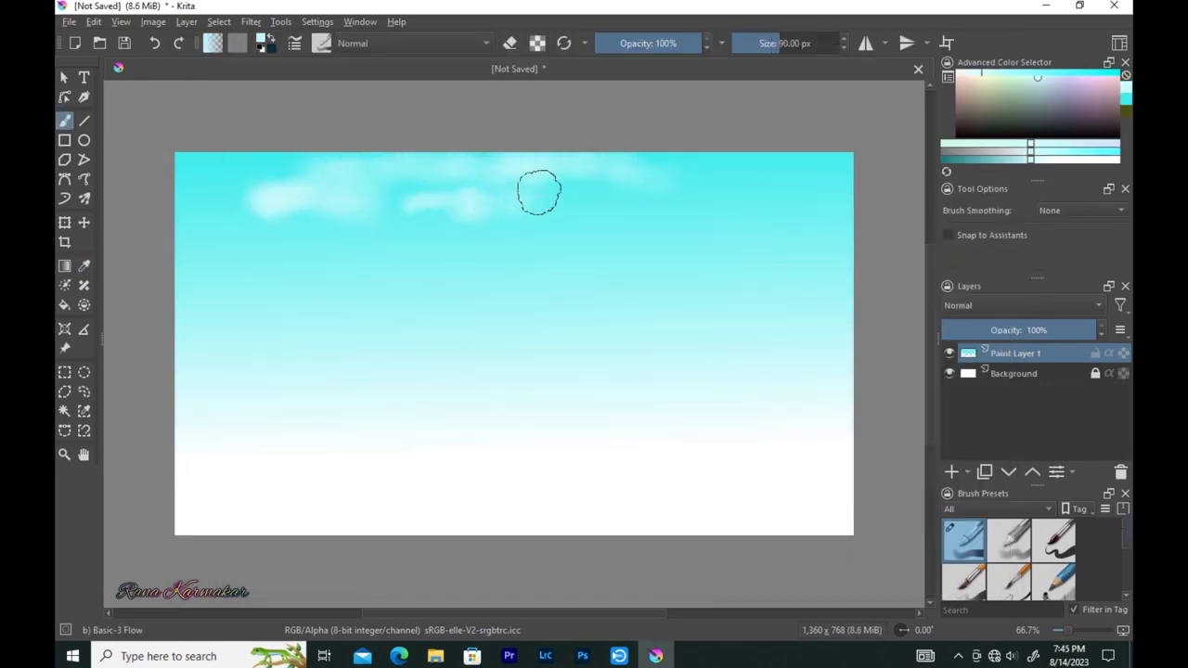
pyautogui.press(']')
pyautogui.press(']')
pyautogui.press(']')
pyautogui.moveTo(443, 217)
pyautogui.mouseDown()
pyautogui.moveTo(589, 189)
pyautogui.moveTo(689, 219)
pyautogui.mouseUp()
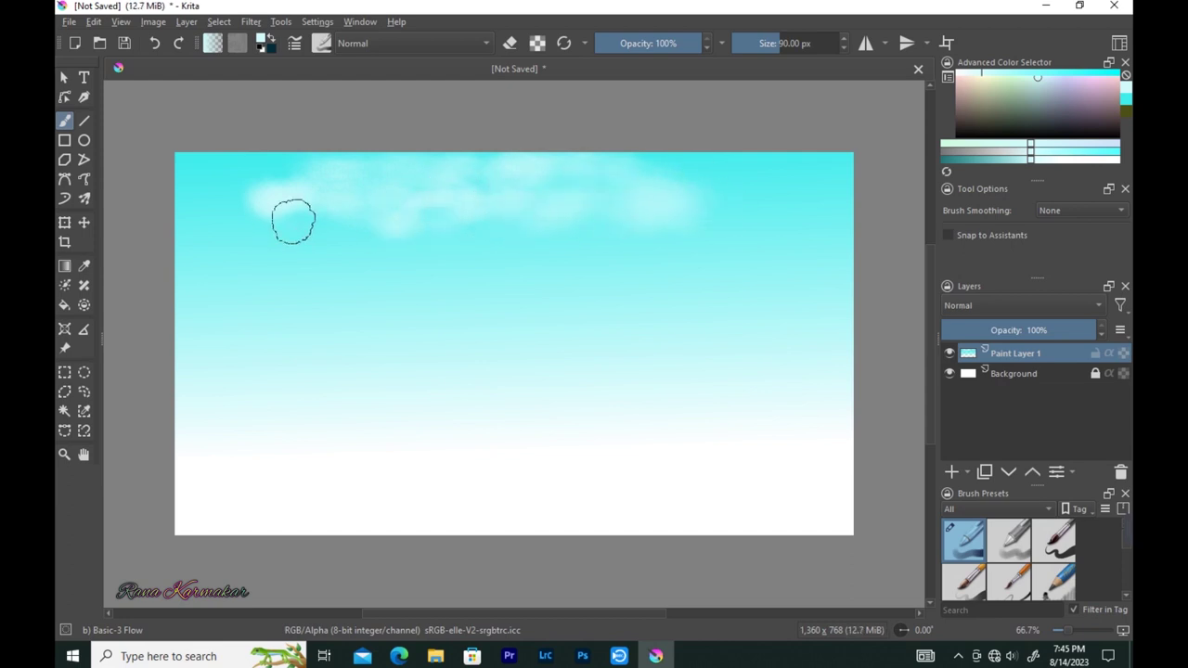
pyautogui.moveTo(291, 220); pyautogui.dragTo(275, 213)
# Step: Sample sky colours, pick near-white, and paint clouds along the top of the sky
pyautogui.press('p')
pyautogui.click(223, 281)
pyautogui.press('b')
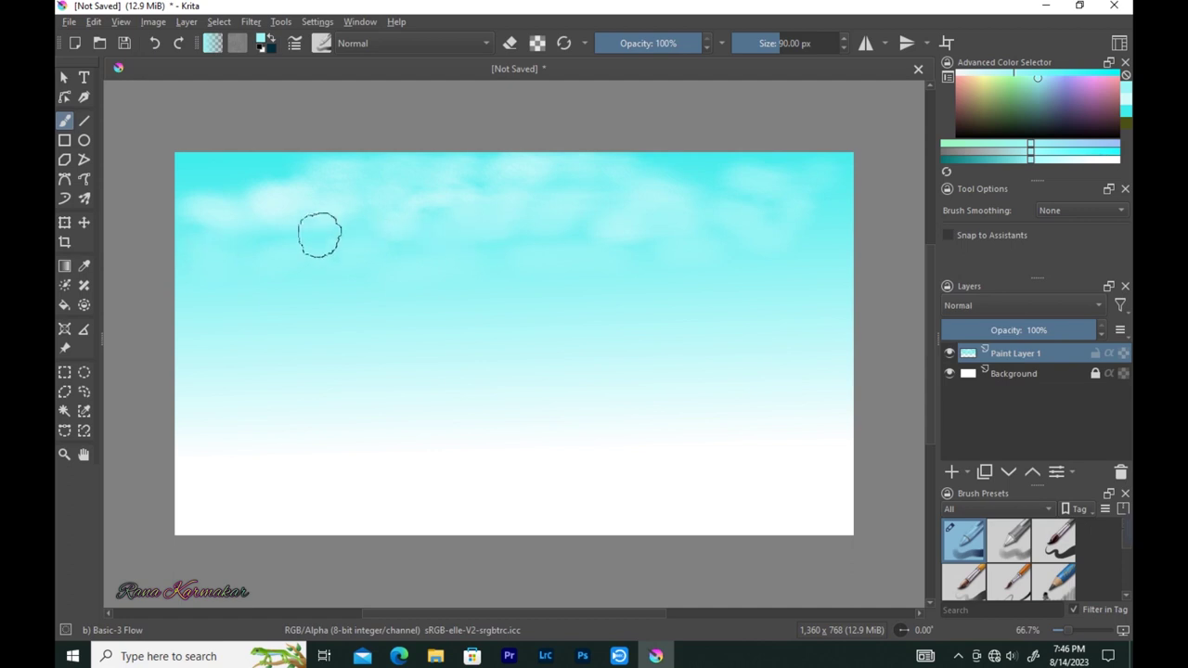
pyautogui.press('p')
pyautogui.click(413, 251)
pyautogui.press('b')
pyautogui.press('[')
pyautogui.press('[')
pyautogui.press('[')
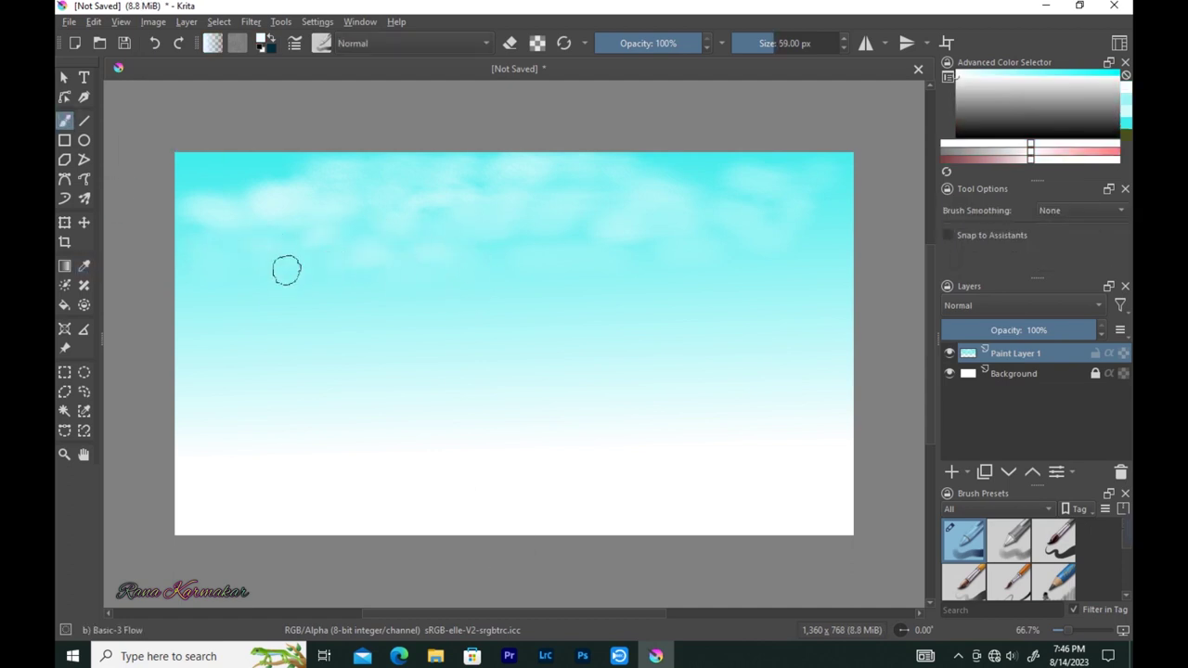
pyautogui.moveTo(803, 170); pyautogui.dragTo(180, 167)
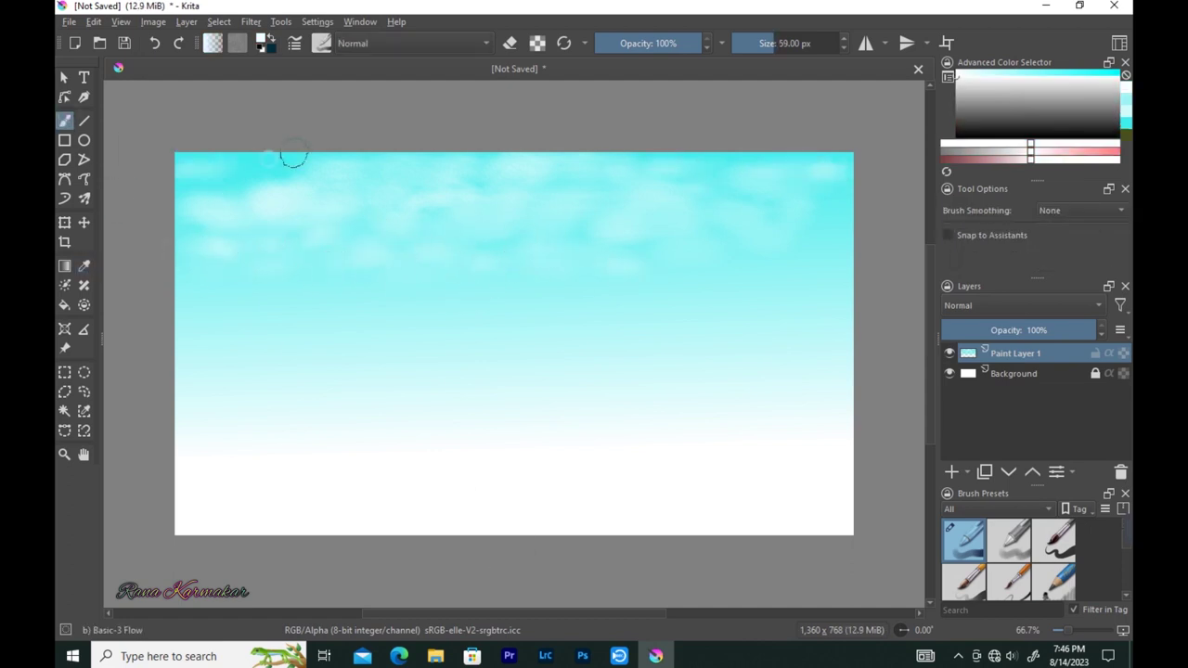
# Step: Shade the clouds with mid-grey dabs, then add a new layer for the ground
pyautogui.click(1020, 113)
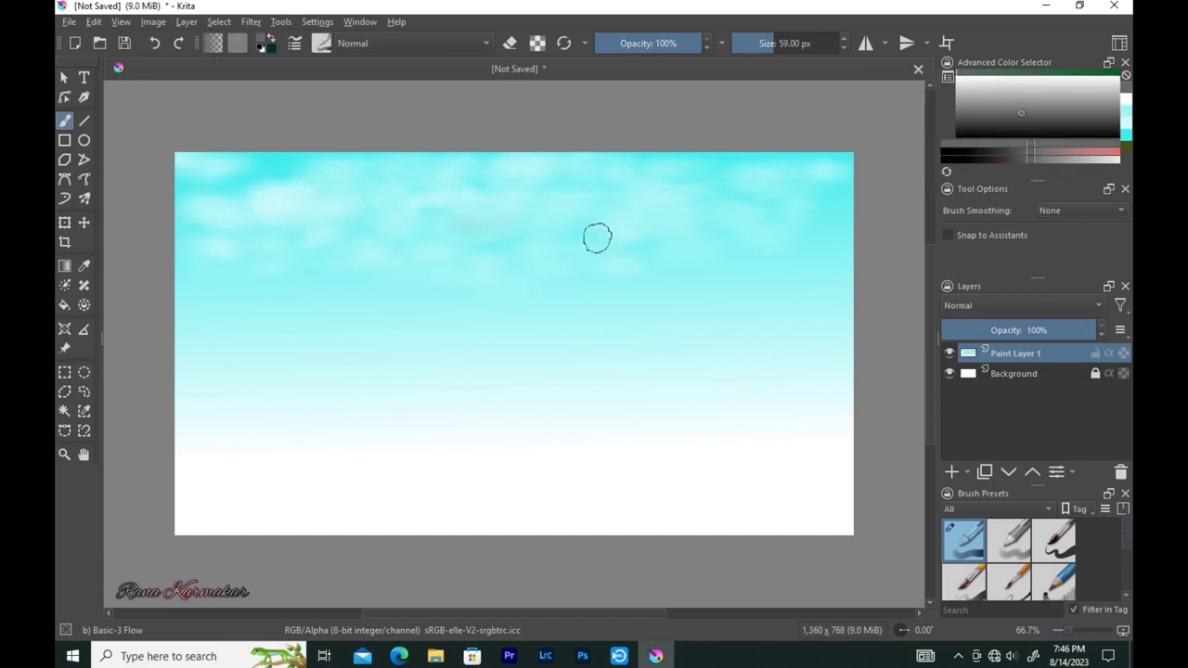
pyautogui.press('[')
pyautogui.press('[')
pyautogui.click(828, 204)
pyautogui.moveTo(378, 265); pyautogui.dragTo(481, 298)
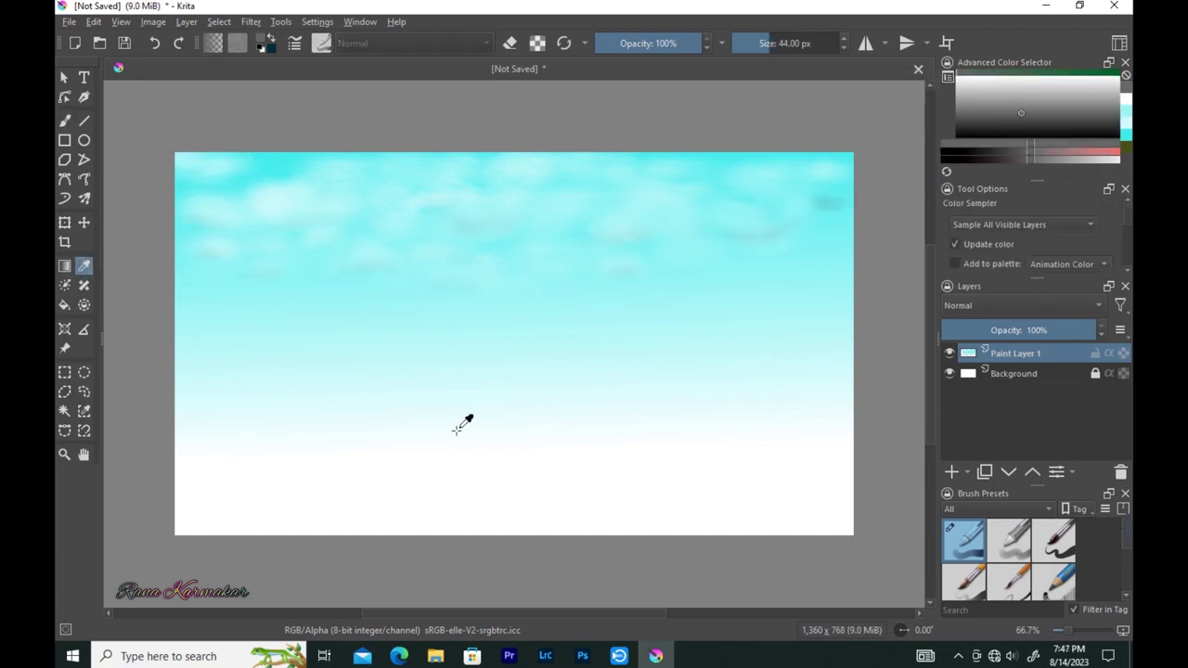
pyautogui.keyDown('ctrl'); pyautogui.click(176, 277); pyautogui.keyUp('ctrl')
pyautogui.press(']')
pyautogui.press(']')
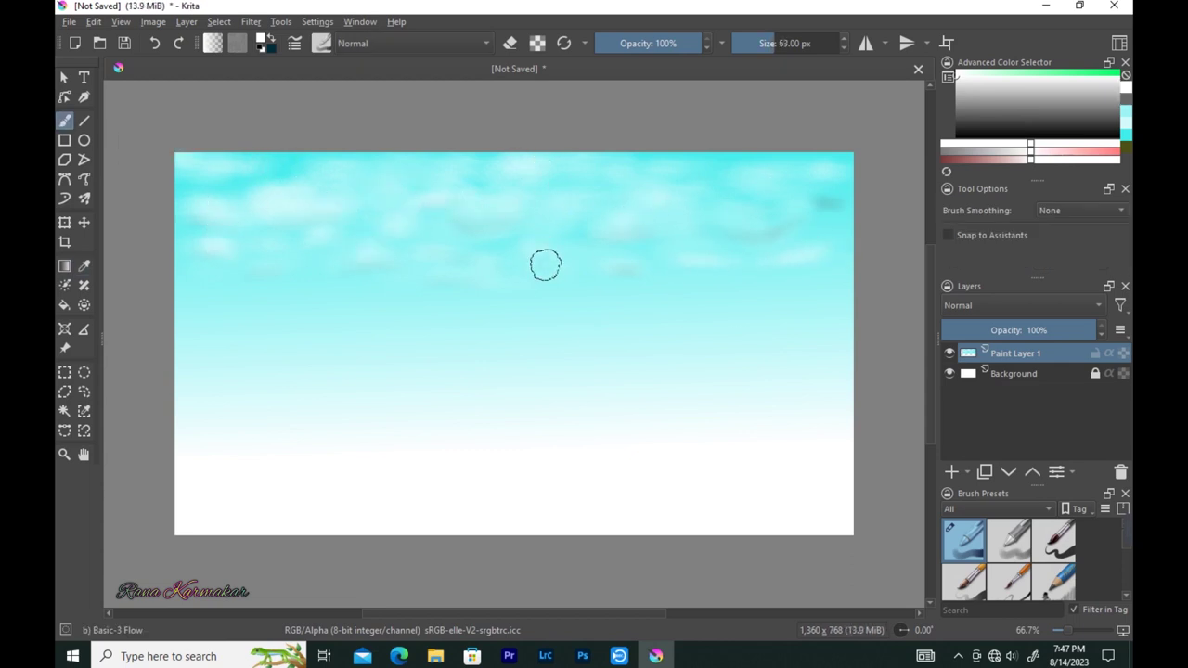
pyautogui.click(1030, 109)
pyautogui.press('[')
pyautogui.press('[')
pyautogui.press('[')
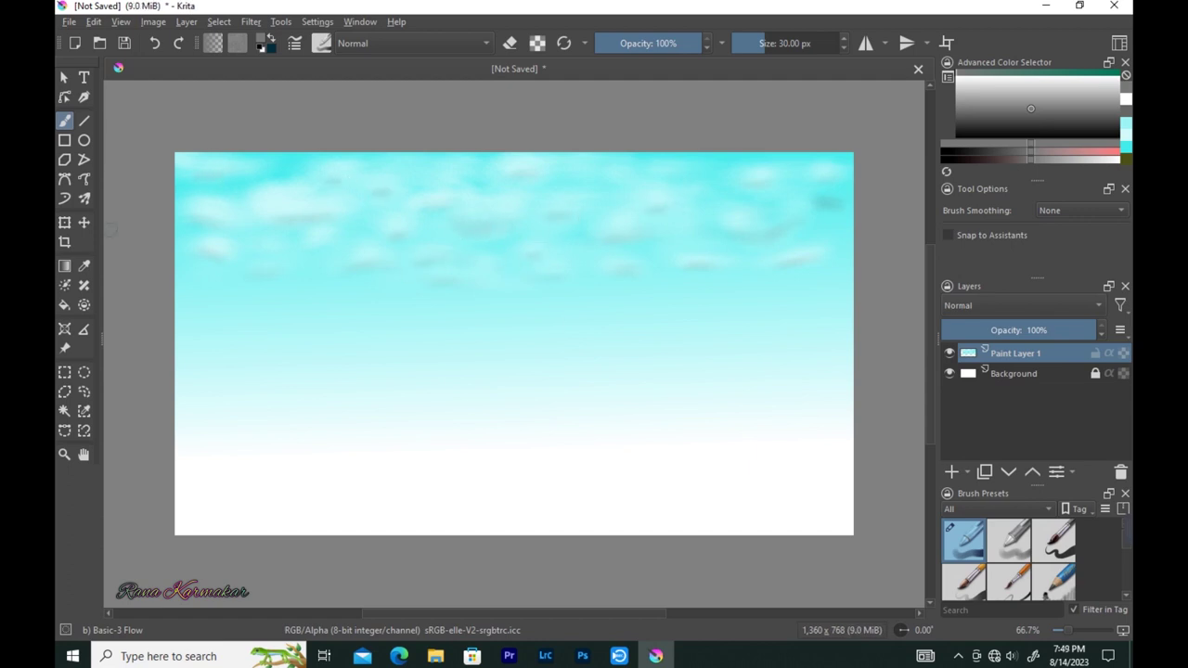
pyautogui.click(951, 471)
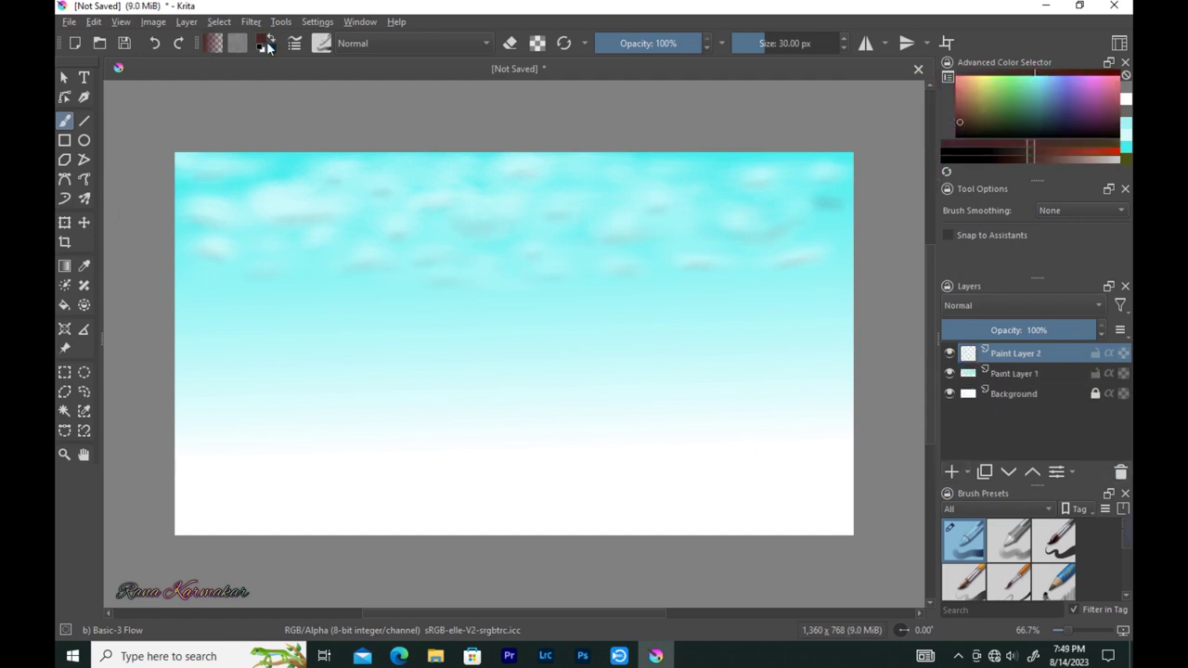
# Step: Set brush sensors: pressure size, rotation off, lightness strength, speed-driven spacing
pyautogui.click(294, 43)
pyautogui.click(250, 210)
pyautogui.click(251, 277)
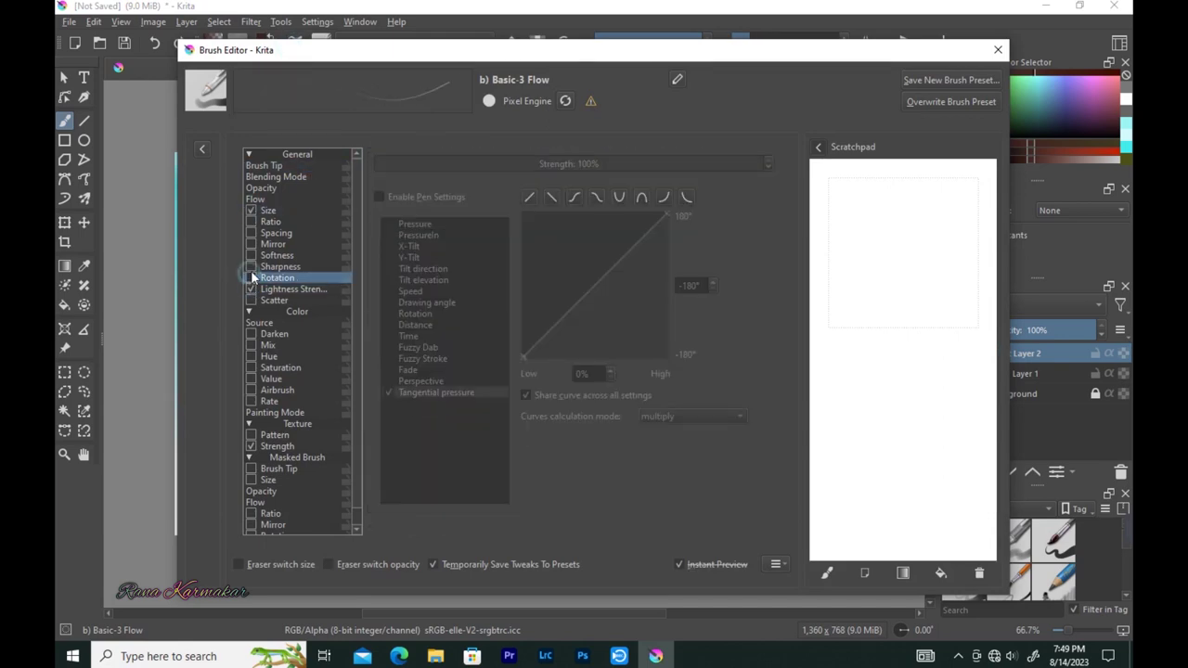
pyautogui.click(251, 288)
pyautogui.click(252, 233)
pyautogui.click(388, 311)
pyautogui.moveTo(883, 278); pyautogui.dragTo(905, 468)
pyautogui.press('Escape')
# Step: Draw a wavy horizon and paint dark brown ground below it with Basic-1
pyautogui.moveTo(177, 414); pyautogui.dragTo(863, 397)
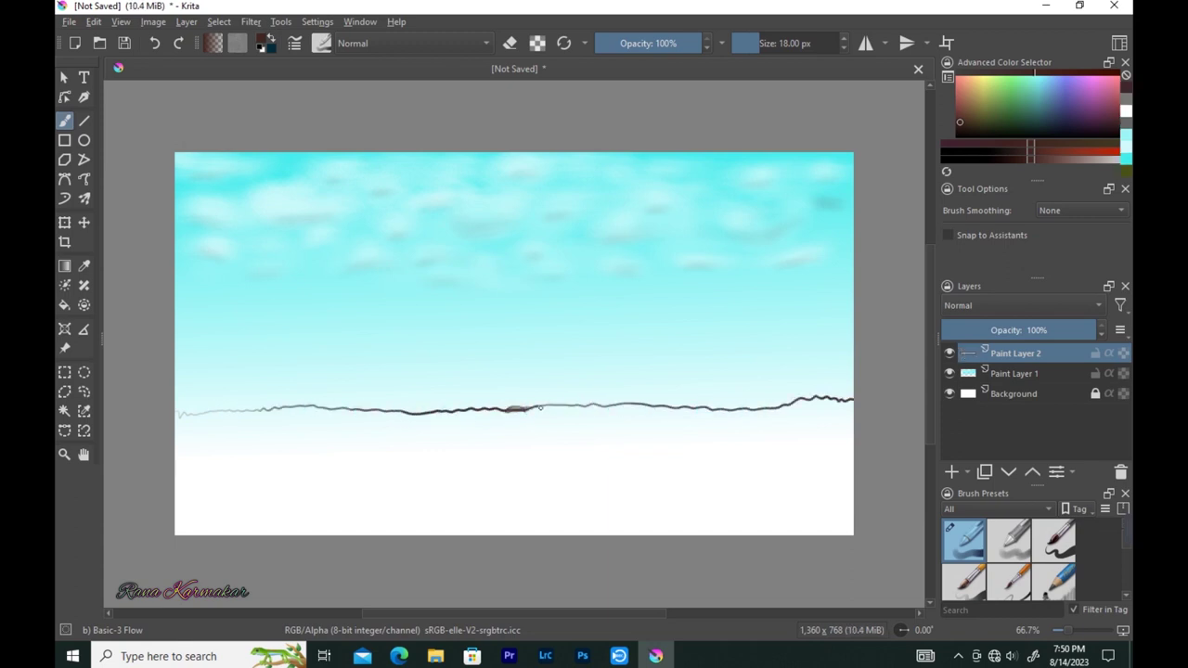
pyautogui.moveTo(534, 411)
pyautogui.mouseDown()
pyautogui.moveTo(405, 424)
pyautogui.moveTo(178, 421)
pyautogui.mouseUp()
pyautogui.click(321, 43)
pyautogui.click(344, 92)
pyautogui.moveTo(381, 413); pyautogui.dragTo(834, 406)
pyautogui.moveTo(178, 429)
pyautogui.mouseDown()
pyautogui.moveTo(175, 472)
pyautogui.moveTo(310, 430)
pyautogui.moveTo(310, 451)
pyautogui.moveTo(569, 437)
pyautogui.moveTo(711, 445)
pyautogui.moveTo(517, 486)
pyautogui.moveTo(209, 502)
pyautogui.moveTo(190, 516)
pyautogui.mouseUp()
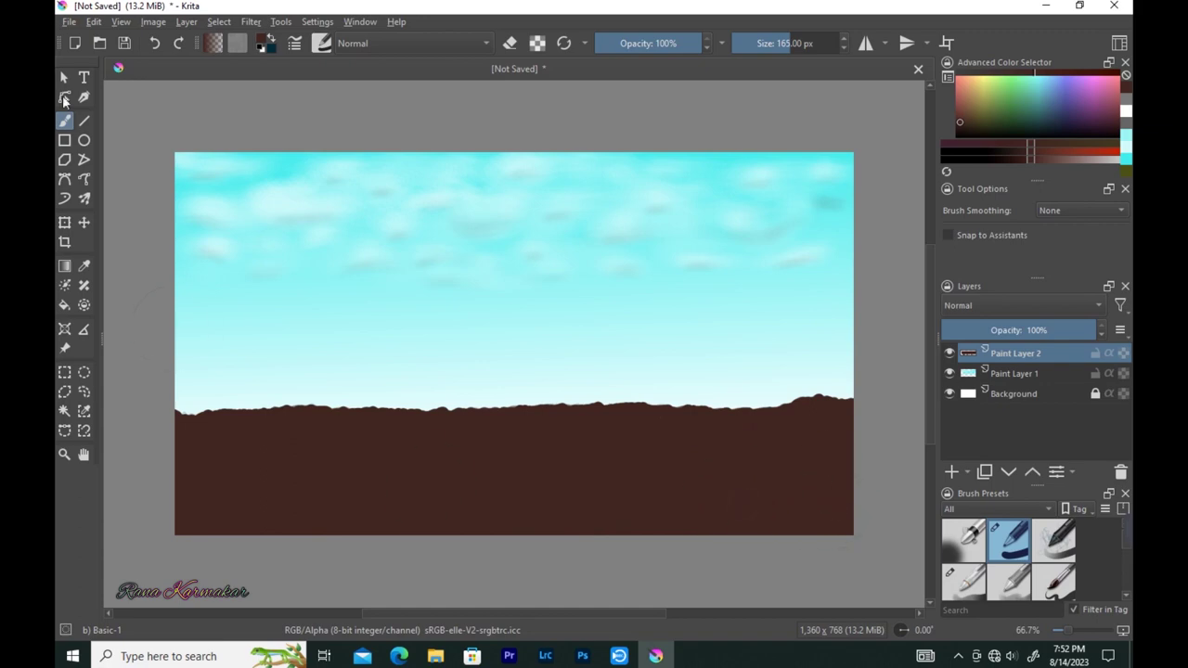
# Step: On Paint Layer 1, use the soft flow brush with Scatter enabled
pyautogui.click(1014, 373)
pyautogui.click(321, 42)
pyautogui.click(340, 147)
pyautogui.click(295, 43)
pyautogui.click(269, 166)
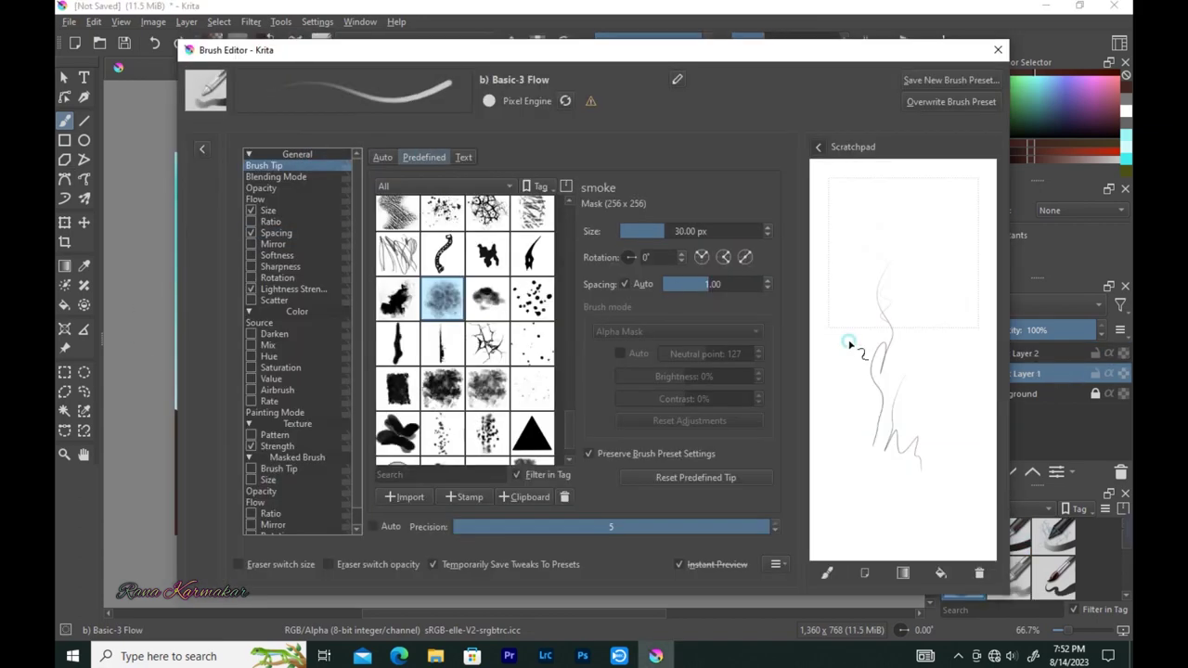
pyautogui.moveTo(844, 336); pyautogui.dragTo(847, 413)
pyautogui.click(274, 300)
pyautogui.moveTo(907, 309); pyautogui.dragTo(919, 383)
pyautogui.press('Escape')
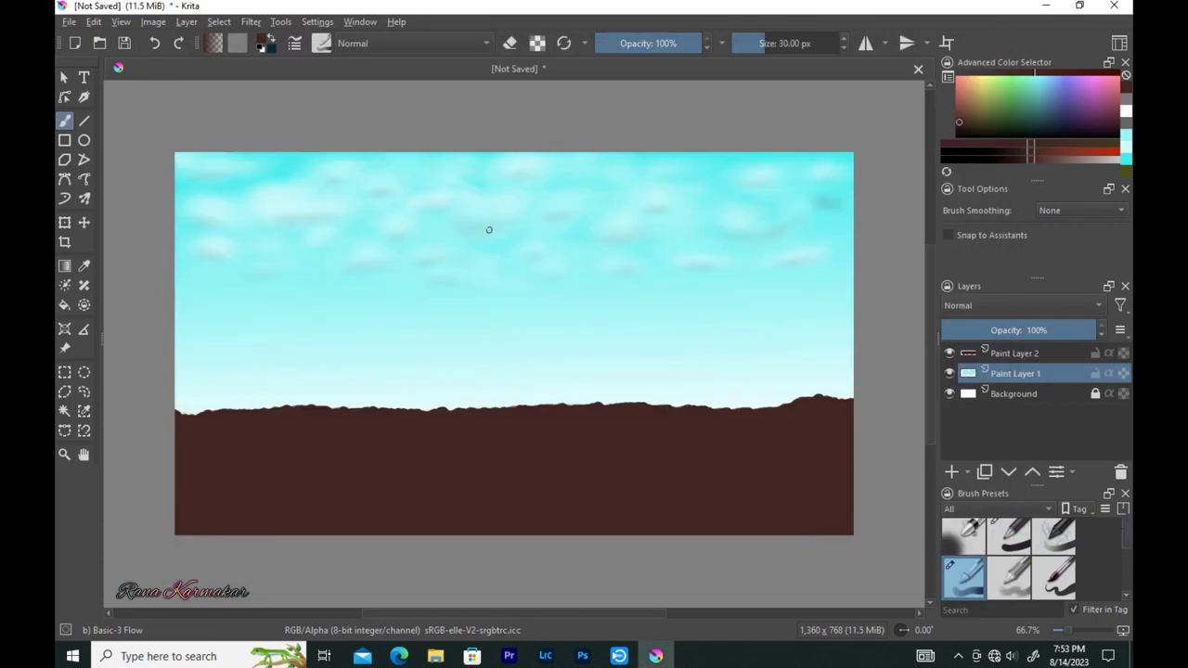
# Step: Sample light cyan and brush faint whitish wisps into the lower sky, undoing one
pyautogui.keyDown('ctrl'); pyautogui.click(184, 271); pyautogui.keyUp('ctrl')
pyautogui.moveTo(241, 320)
pyautogui.mouseDown()
pyautogui.moveTo(264, 316)
pyautogui.moveTo(240, 296)
pyautogui.mouseUp()
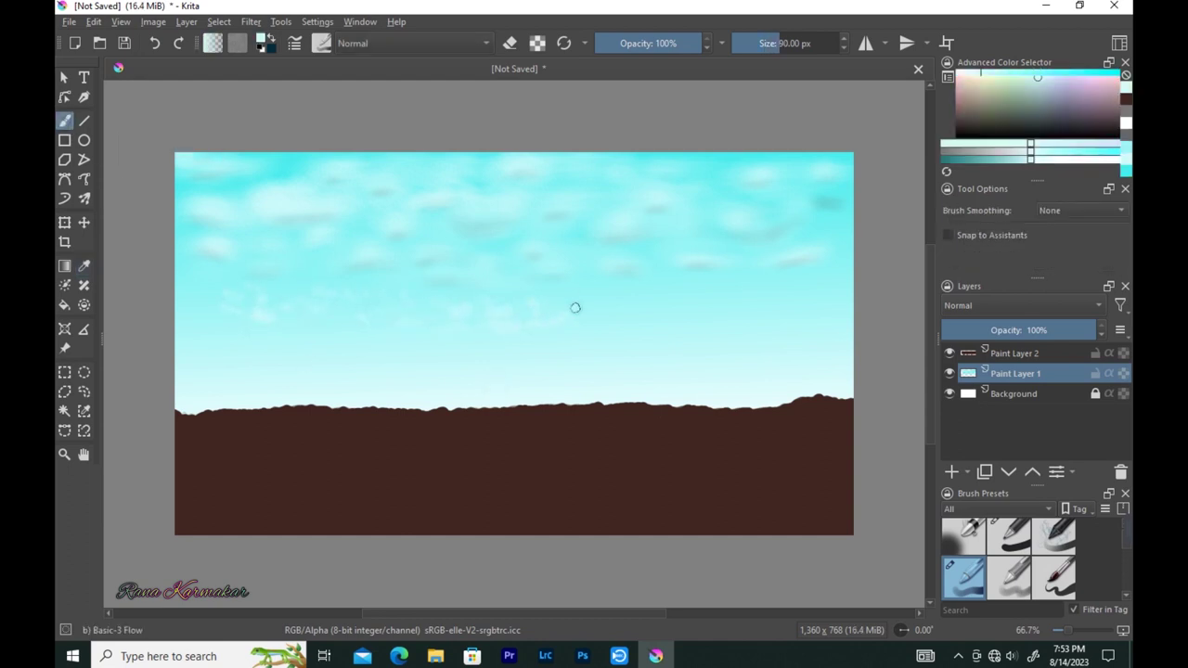
pyautogui.moveTo(278, 339); pyautogui.dragTo(310, 340)
pyautogui.moveTo(227, 339)
pyautogui.mouseDown()
pyautogui.moveTo(191, 292)
pyautogui.moveTo(218, 274)
pyautogui.mouseUp()
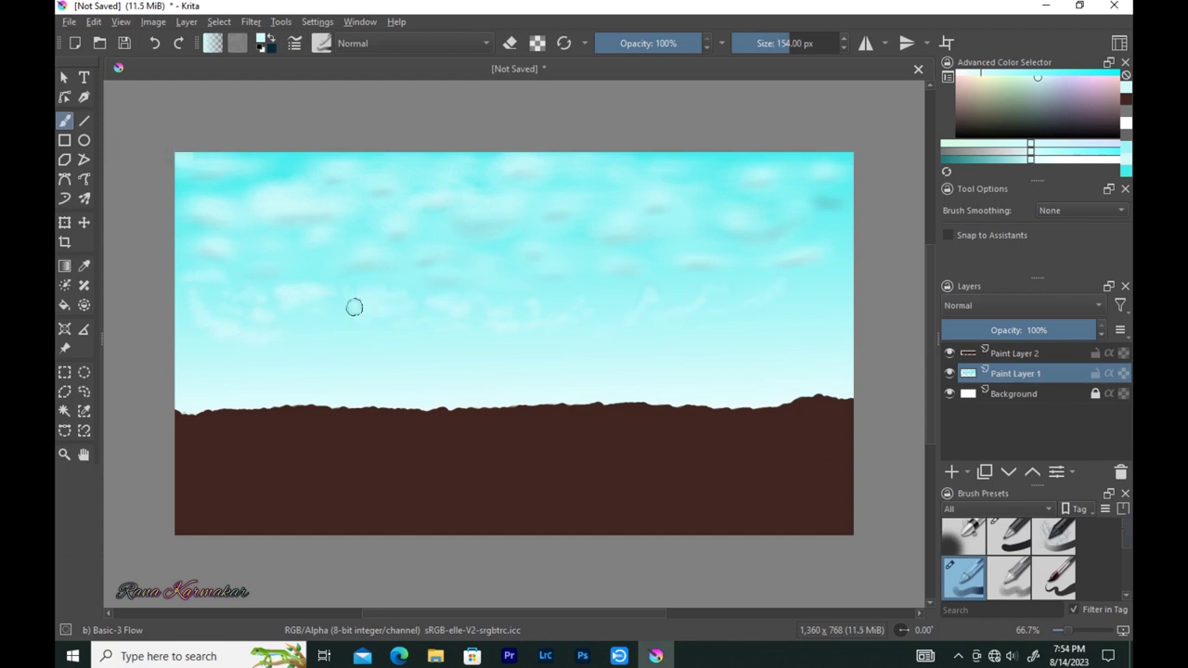
pyautogui.moveTo(557, 290); pyautogui.dragTo(652, 298)
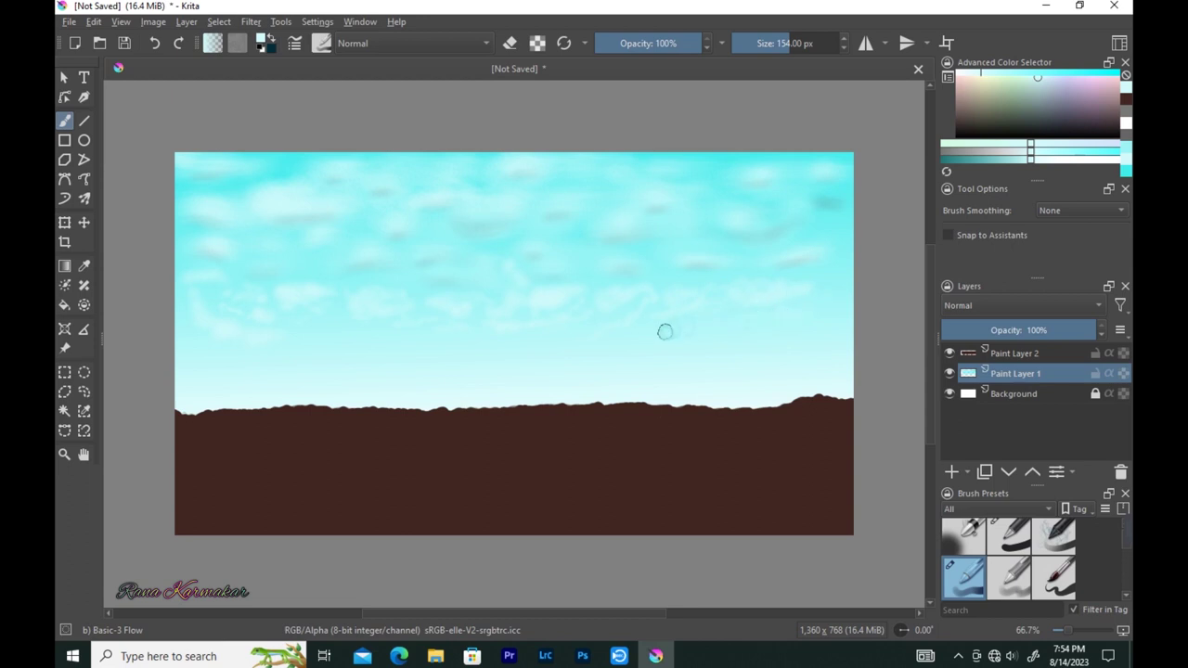
pyautogui.hotkey('ctrl', 'z')
pyautogui.press('[')
pyautogui.press('[')
pyautogui.press('[')
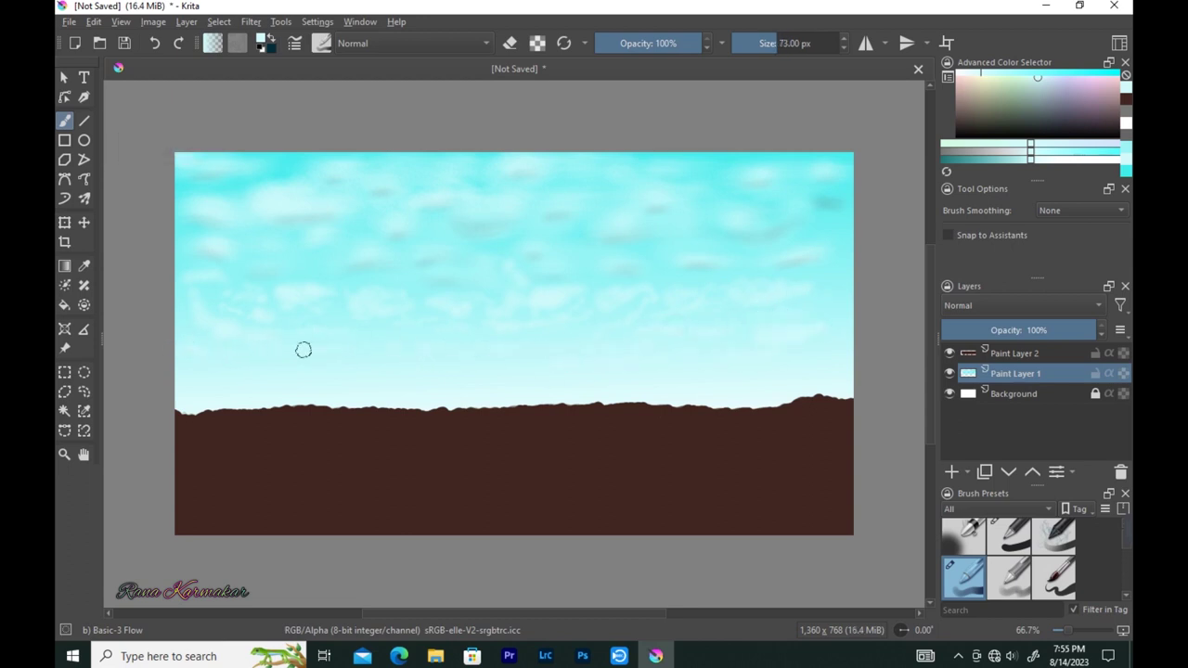
pyautogui.click(1016, 89)
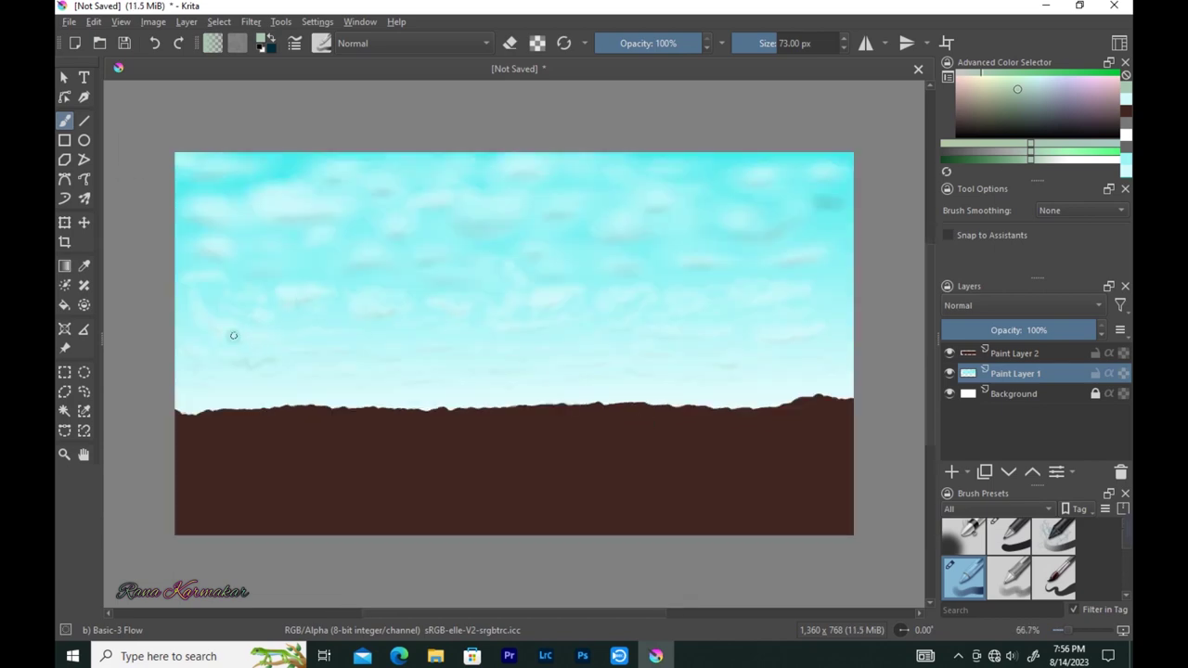
# Step: On Paint Layer 2, pick dark green and choose a tree-shaped brush tip
pyautogui.press('F5')
pyautogui.click(269, 300)
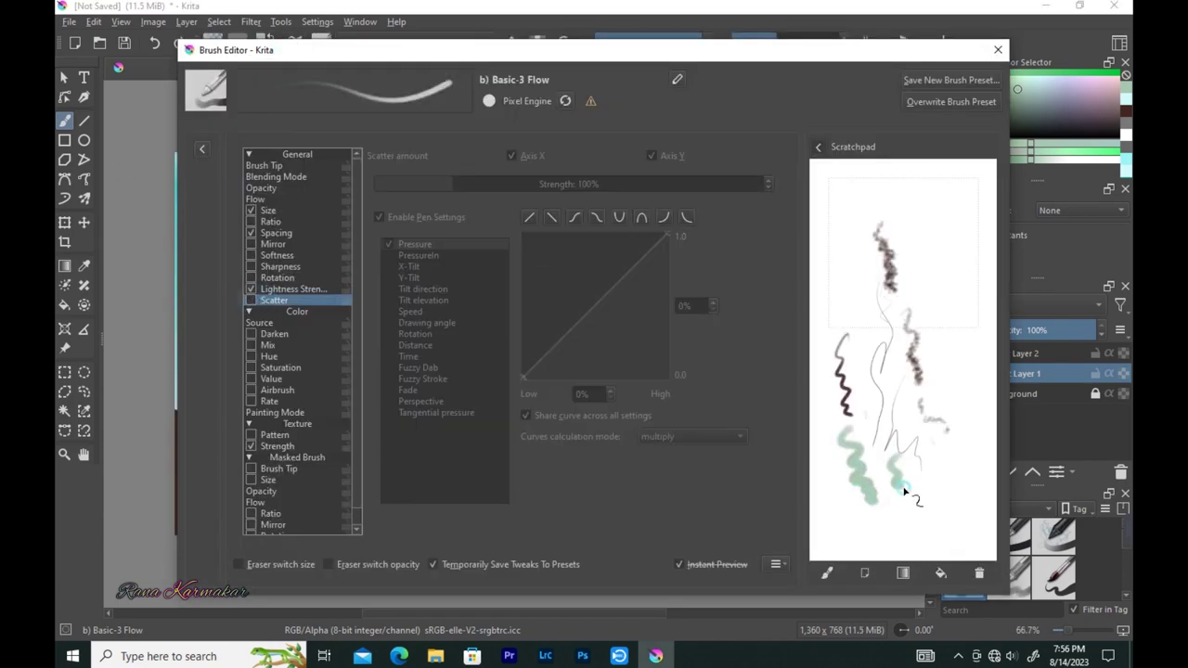
pyautogui.click(263, 165)
pyautogui.moveTo(928, 222); pyautogui.dragTo(965, 380)
pyautogui.click(998, 49)
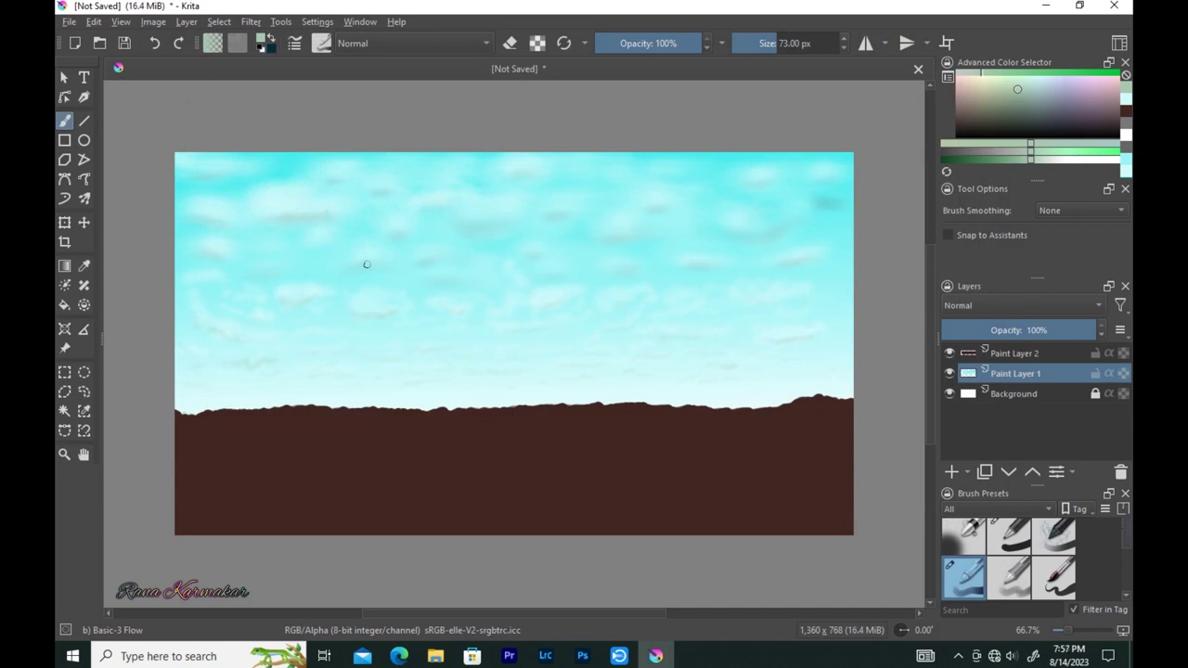
pyautogui.click(1047, 353)
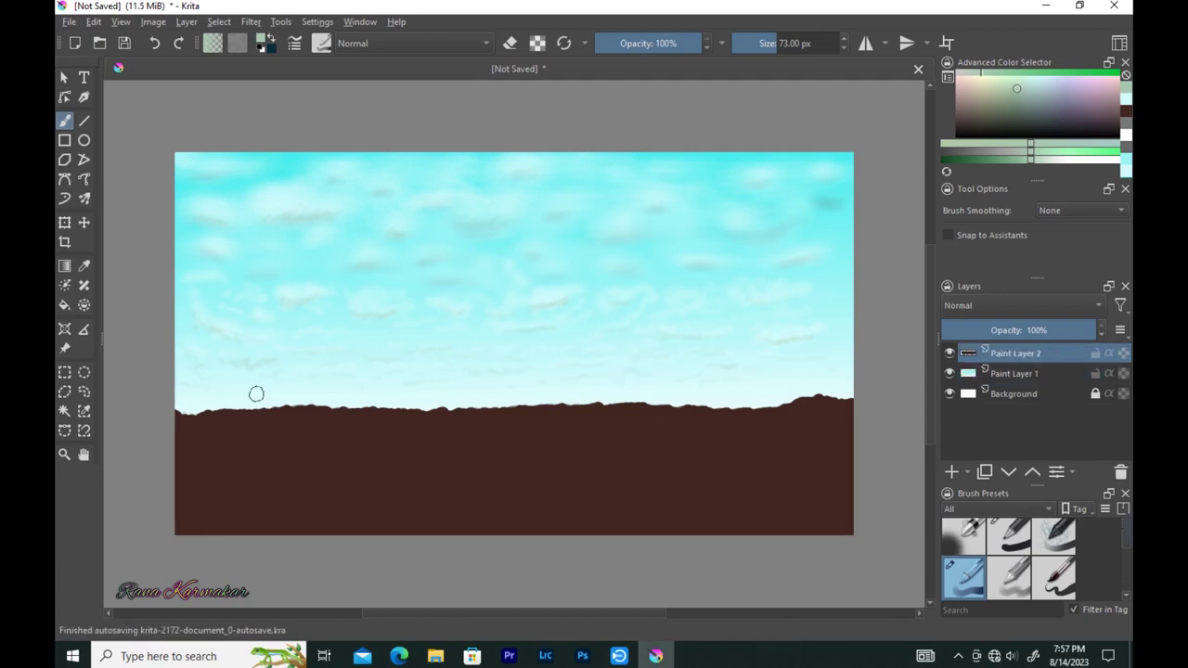
pyautogui.moveTo(961, 160); pyautogui.dragTo(1018, 123)
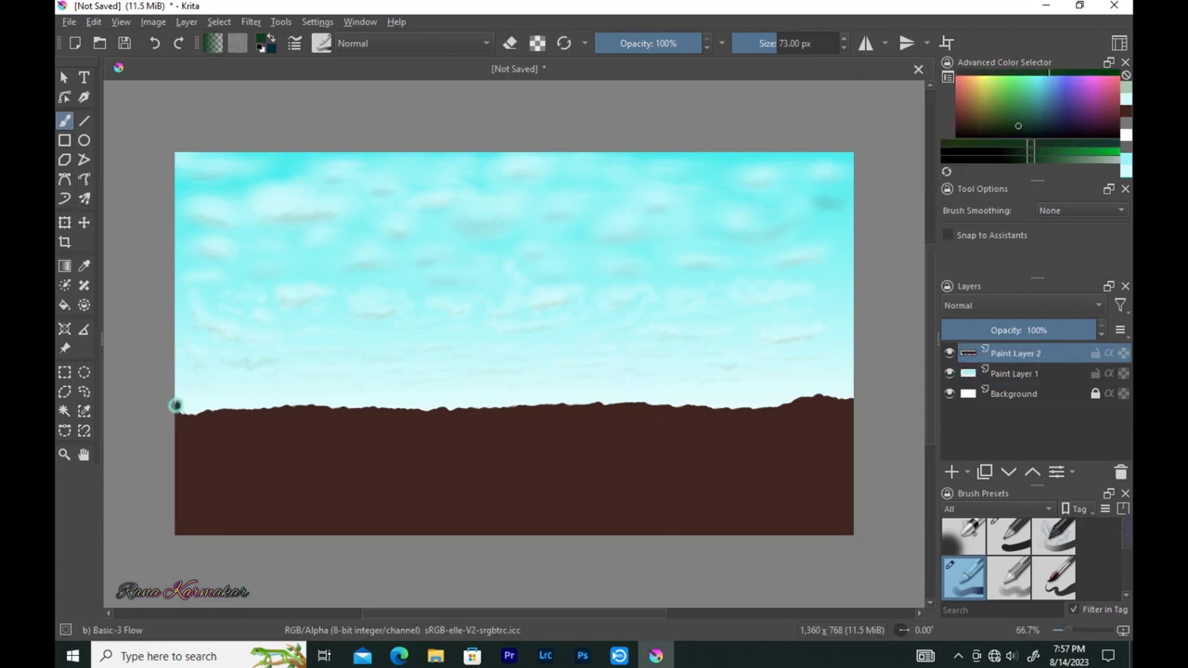
pyautogui.click(294, 43)
pyautogui.scroll(-5, 464, 334)
pyautogui.click(532, 362)
pyautogui.moveTo(846, 274); pyautogui.dragTo(867, 364)
pyautogui.click(997, 49)
# Step: Paint dark green pines along the horizon from the left edge past the centre
pyautogui.moveTo(185, 399)
pyautogui.mouseDown()
pyautogui.moveTo(180, 376)
pyautogui.moveTo(212, 405)
pyautogui.moveTo(282, 399)
pyautogui.mouseUp()
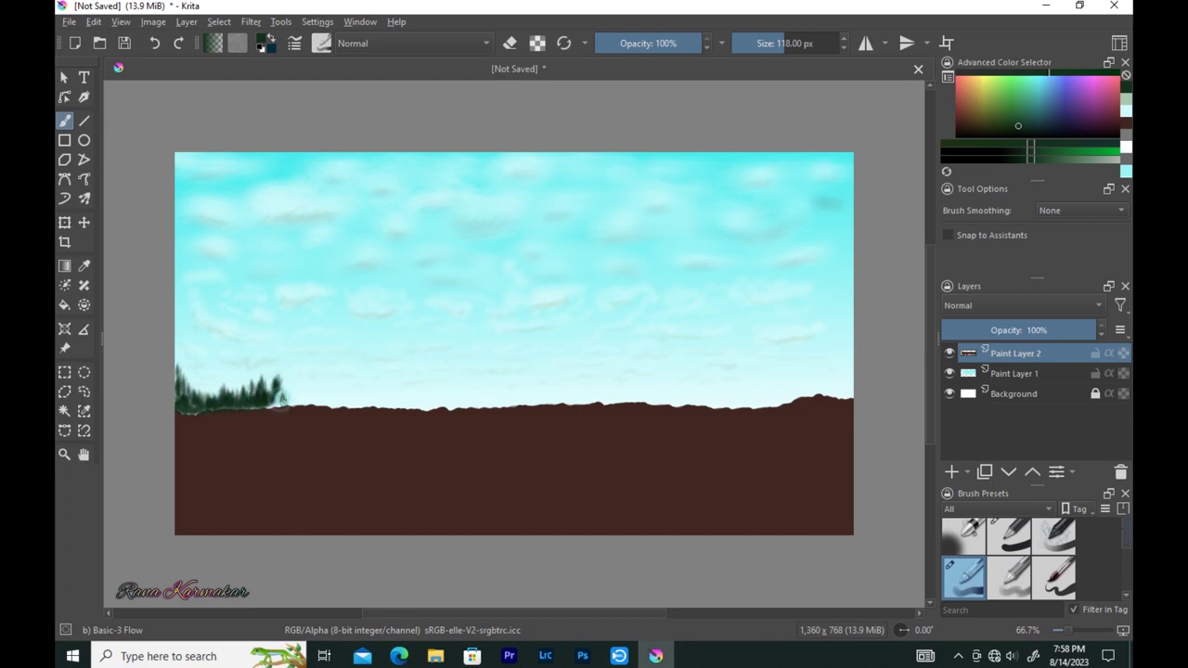
pyautogui.moveTo(290, 395); pyautogui.dragTo(319, 386)
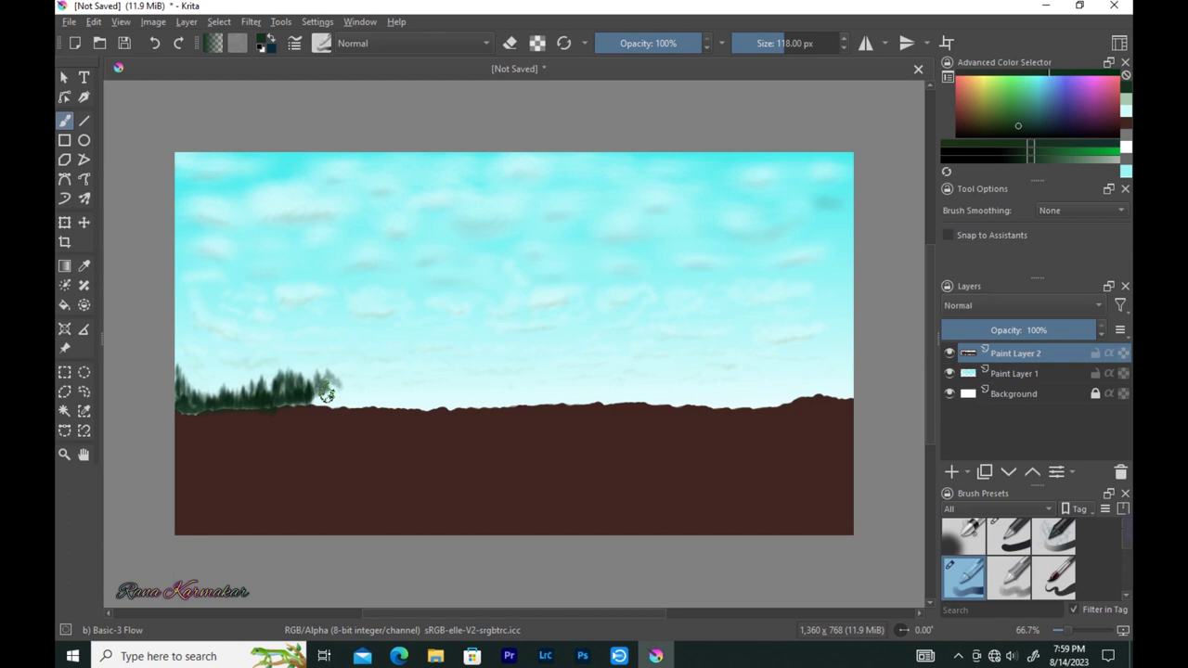
pyautogui.moveTo(329, 369)
pyautogui.mouseDown()
pyautogui.moveTo(338, 403)
pyautogui.moveTo(325, 399)
pyautogui.moveTo(353, 372)
pyautogui.moveTo(343, 399)
pyautogui.moveTo(320, 413)
pyautogui.mouseUp()
pyautogui.moveTo(366, 371)
pyautogui.mouseDown()
pyautogui.moveTo(348, 399)
pyautogui.moveTo(340, 384)
pyautogui.moveTo(352, 403)
pyautogui.moveTo(366, 390)
pyautogui.moveTo(415, 405)
pyautogui.moveTo(426, 399)
pyautogui.moveTo(416, 389)
pyautogui.moveTo(397, 405)
pyautogui.moveTo(443, 371)
pyautogui.moveTo(464, 403)
pyautogui.moveTo(504, 371)
pyautogui.moveTo(514, 396)
pyautogui.moveTo(528, 383)
pyautogui.moveTo(539, 394)
pyautogui.moveTo(473, 407)
pyautogui.mouseUp()
pyautogui.moveTo(556, 390)
pyautogui.mouseDown()
pyautogui.moveTo(576, 360)
pyautogui.moveTo(542, 401)
pyautogui.moveTo(575, 376)
pyautogui.moveTo(544, 400)
pyautogui.moveTo(598, 376)
pyautogui.moveTo(429, 409)
pyautogui.moveTo(192, 418)
pyautogui.mouseUp()
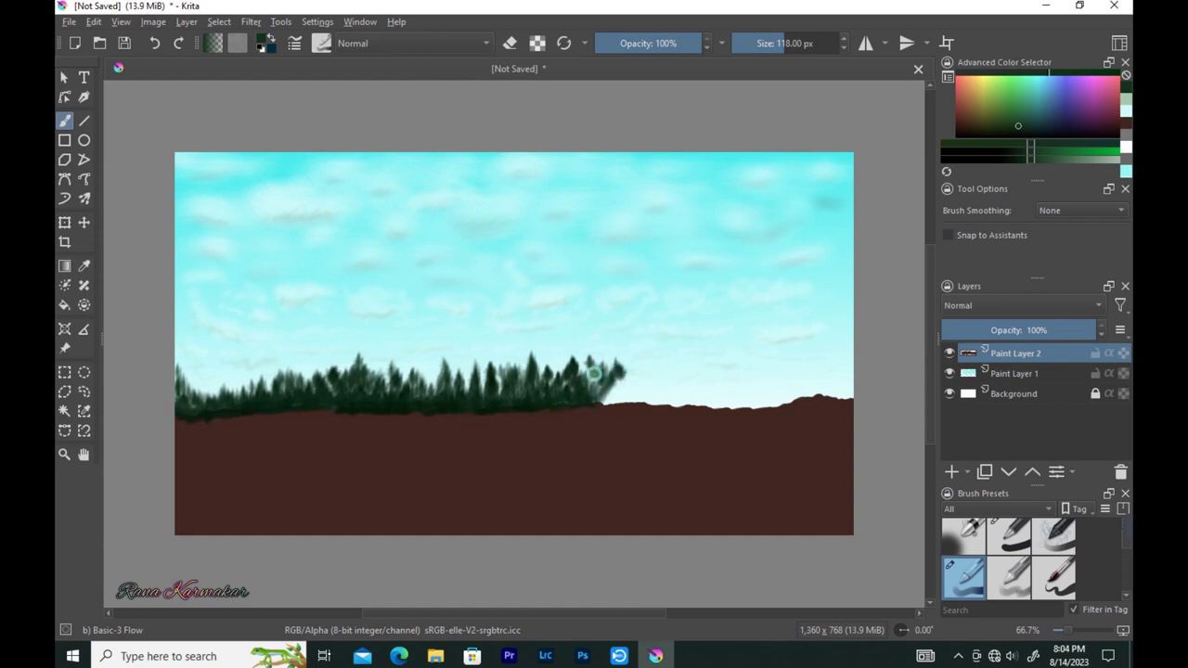
# Step: Extend the pine tree line to the right edge, filling white gaps
pyautogui.moveTo(630, 372)
pyautogui.mouseDown()
pyautogui.moveTo(588, 387)
pyautogui.moveTo(617, 389)
pyautogui.moveTo(629, 357)
pyautogui.moveTo(626, 411)
pyautogui.mouseUp()
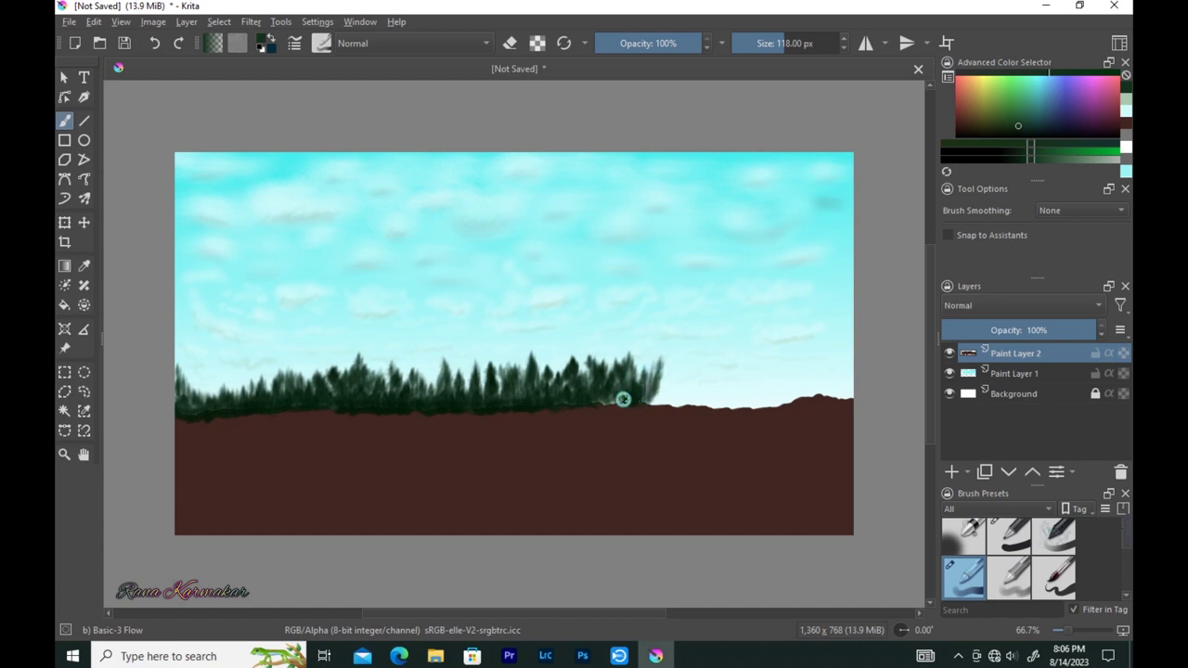
pyautogui.moveTo(659, 382)
pyautogui.mouseDown()
pyautogui.moveTo(675, 385)
pyautogui.moveTo(658, 396)
pyautogui.mouseUp()
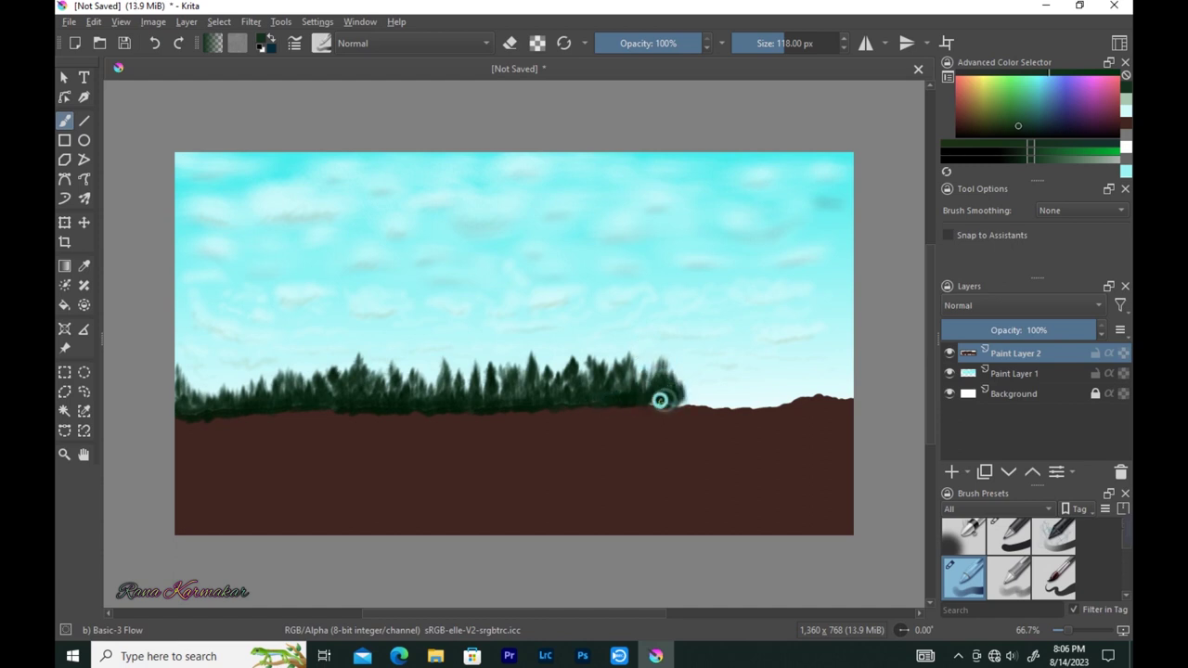
pyautogui.moveTo(682, 393)
pyautogui.mouseDown()
pyautogui.moveTo(694, 383)
pyautogui.moveTo(692, 402)
pyautogui.moveTo(723, 397)
pyautogui.moveTo(778, 371)
pyautogui.moveTo(729, 403)
pyautogui.moveTo(736, 375)
pyautogui.moveTo(785, 373)
pyautogui.moveTo(729, 403)
pyautogui.moveTo(800, 371)
pyautogui.moveTo(739, 406)
pyautogui.moveTo(823, 371)
pyautogui.moveTo(796, 387)
pyautogui.moveTo(838, 388)
pyautogui.moveTo(774, 401)
pyautogui.mouseUp()
# Step: Darken the base of the tree line with a deeper green from left to right
pyautogui.keyDown('ctrl'); pyautogui.click(246, 413); pyautogui.keyUp('ctrl')
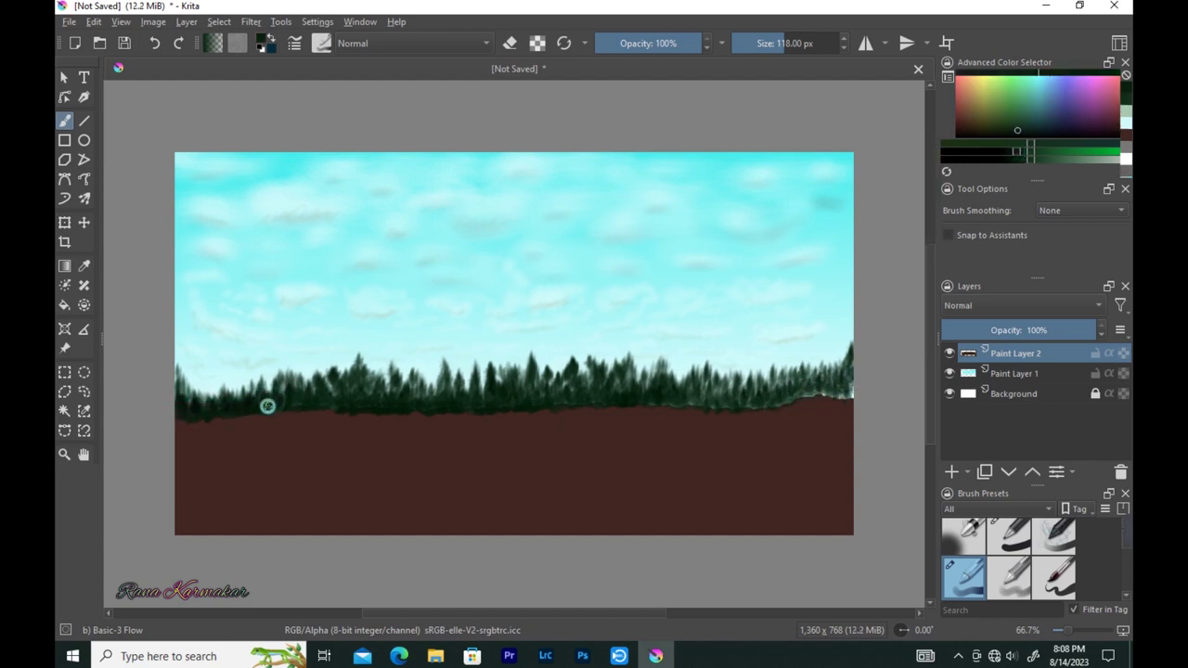
pyautogui.moveTo(269, 407); pyautogui.dragTo(276, 405)
pyautogui.moveTo(192, 415); pyautogui.dragTo(262, 419)
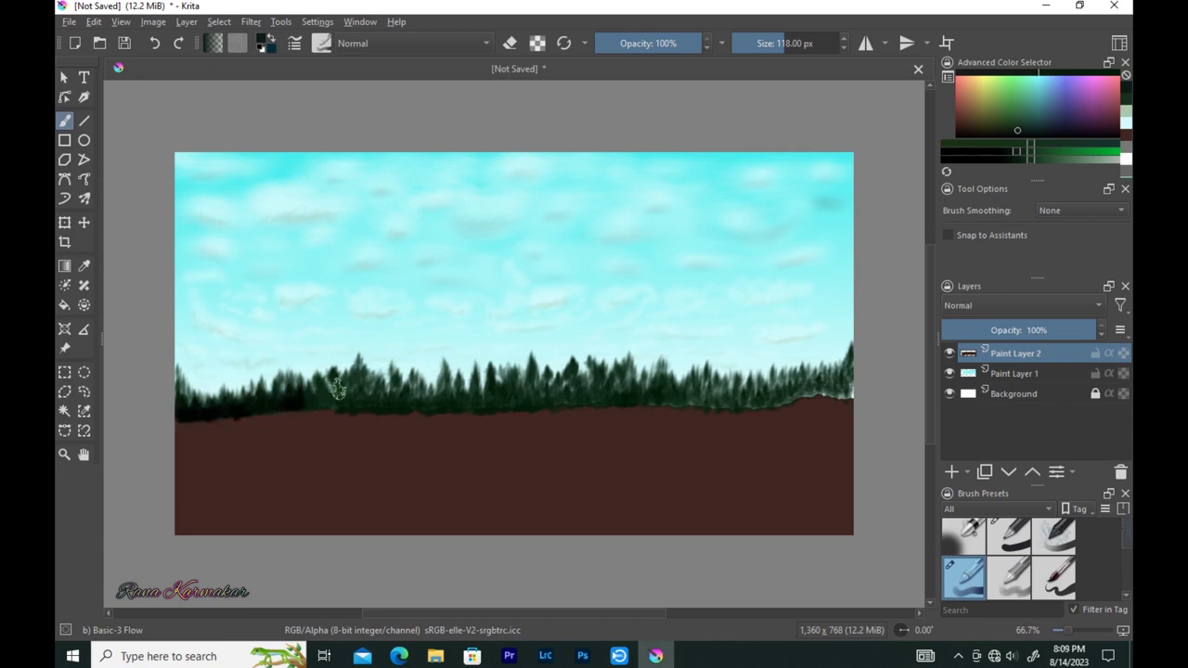
pyautogui.moveTo(359, 390); pyautogui.dragTo(468, 403)
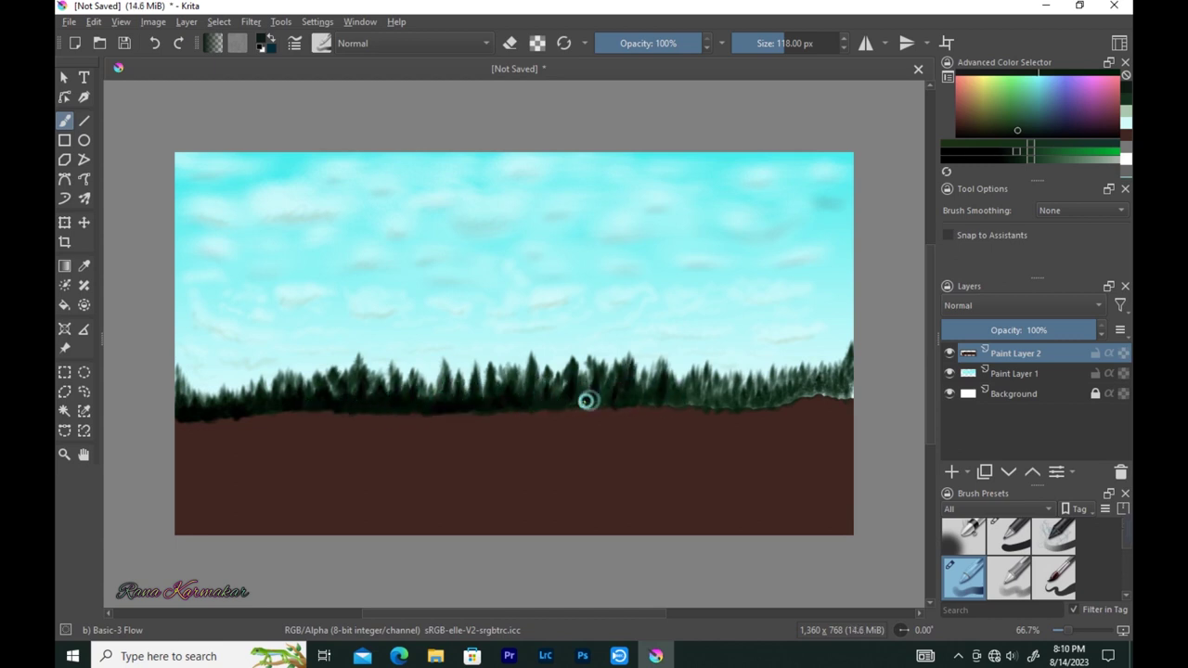
pyautogui.moveTo(662, 400)
pyautogui.mouseDown()
pyautogui.moveTo(800, 380)
pyautogui.moveTo(705, 400)
pyautogui.moveTo(845, 396)
pyautogui.mouseUp()
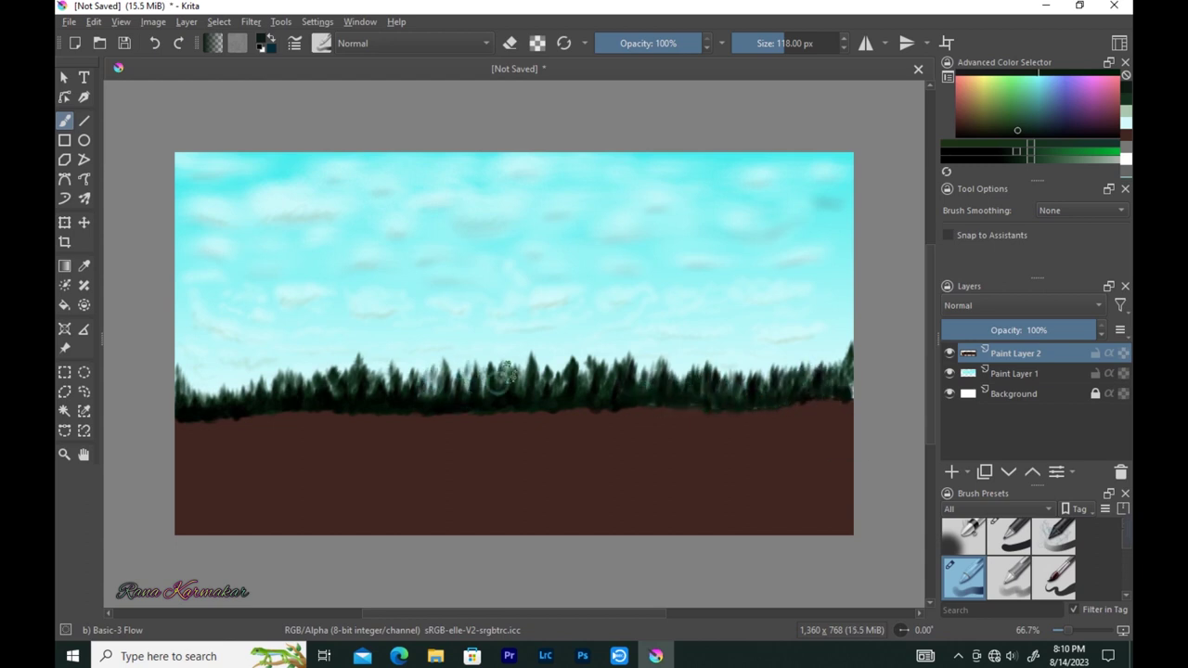
pyautogui.moveTo(184, 416); pyautogui.dragTo(285, 409)
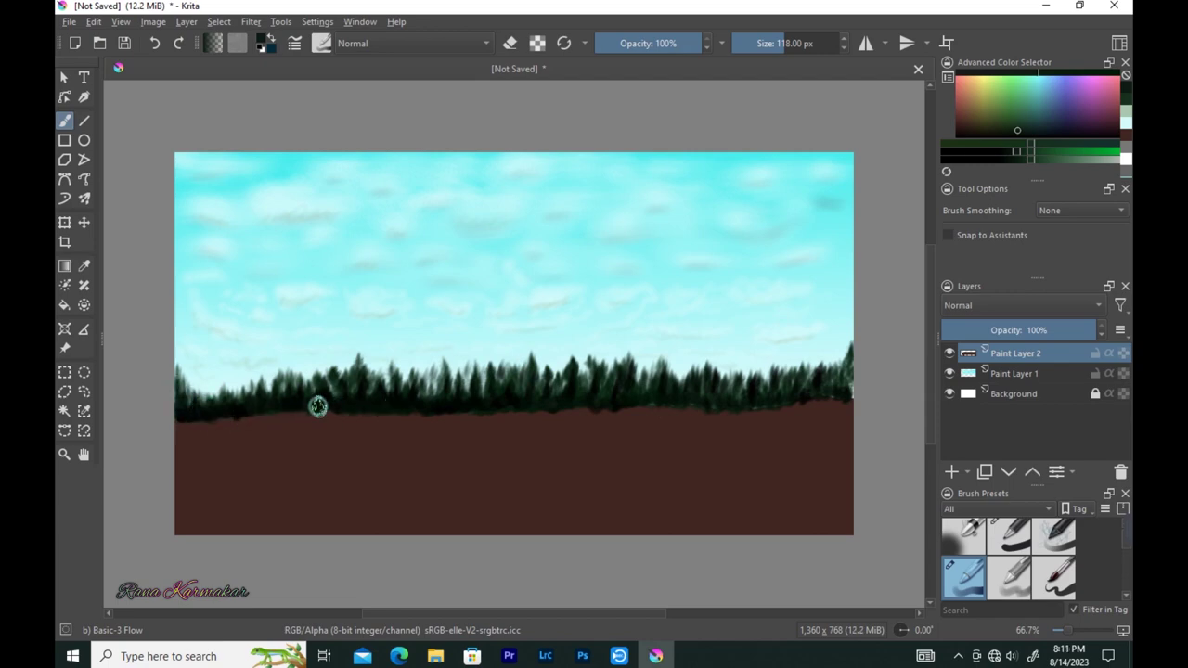
pyautogui.press('F5')
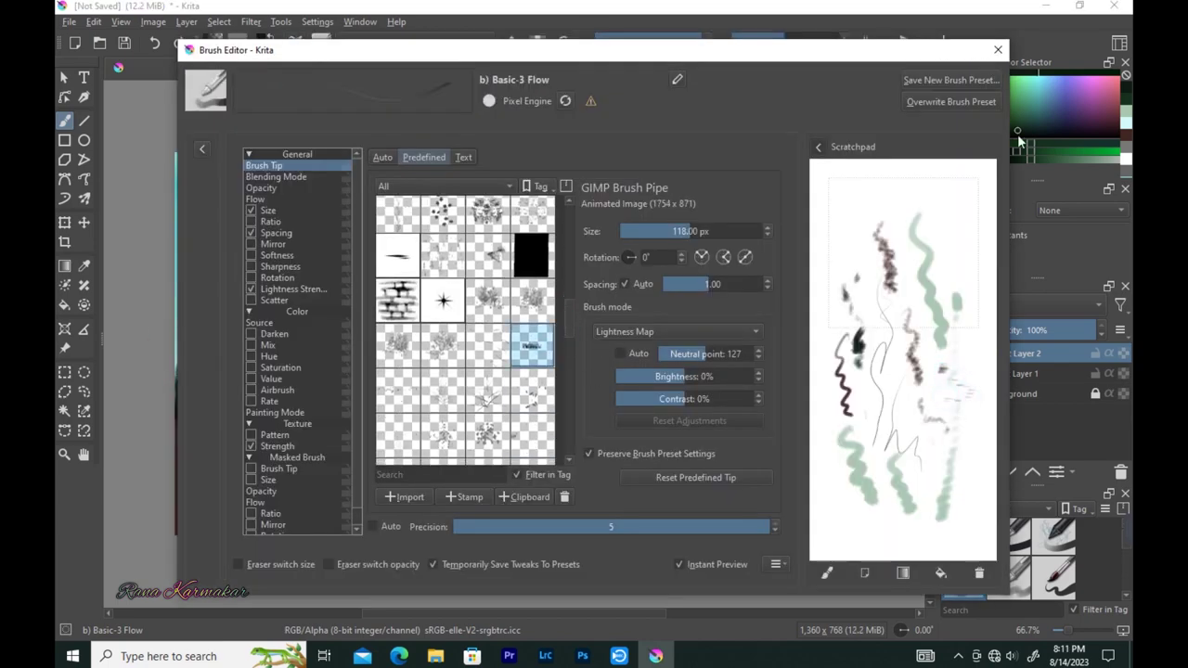
# Step: Enlarge the brush and paint green grass along the left and bottom-left ground edges
pyautogui.press('F5')
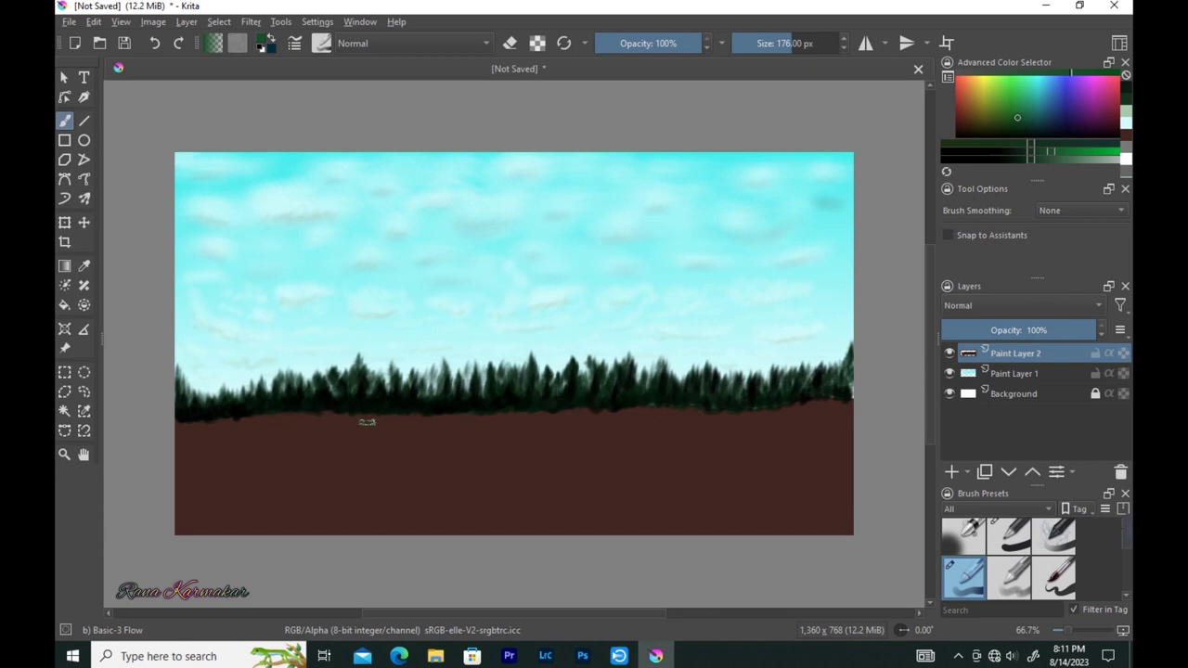
pyautogui.press(']')
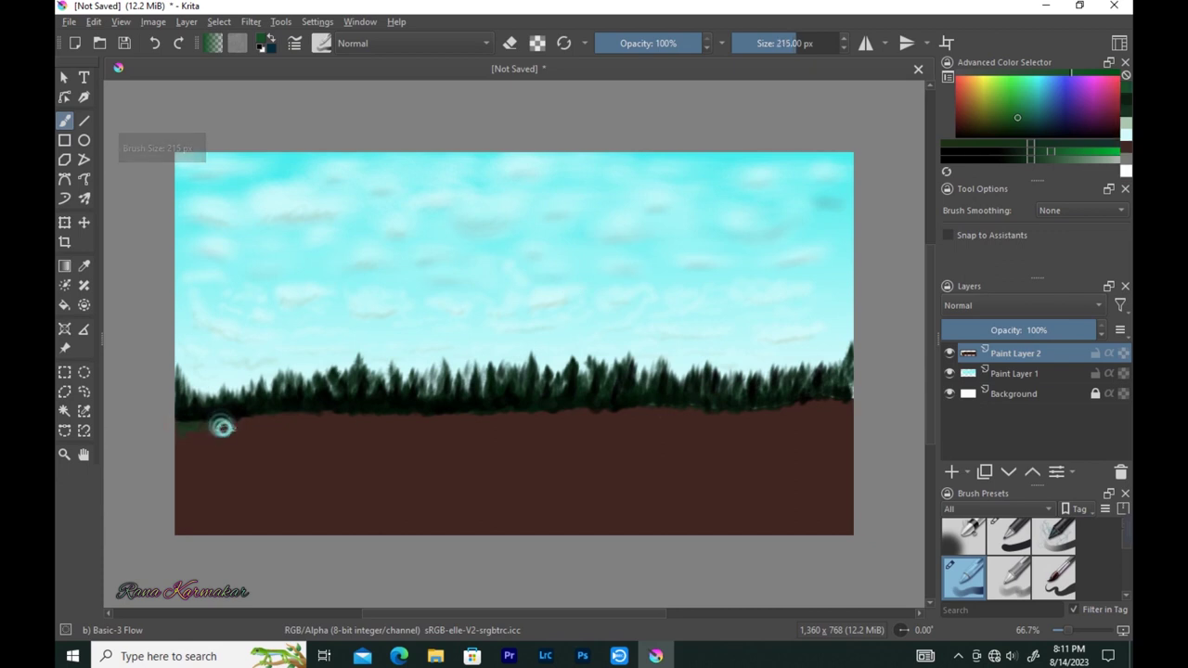
pyautogui.press(']')
pyautogui.moveTo(235, 418)
pyautogui.mouseDown()
pyautogui.moveTo(819, 400)
pyautogui.moveTo(777, 410)
pyautogui.mouseUp()
pyautogui.press(']')
pyautogui.click(1051, 154)
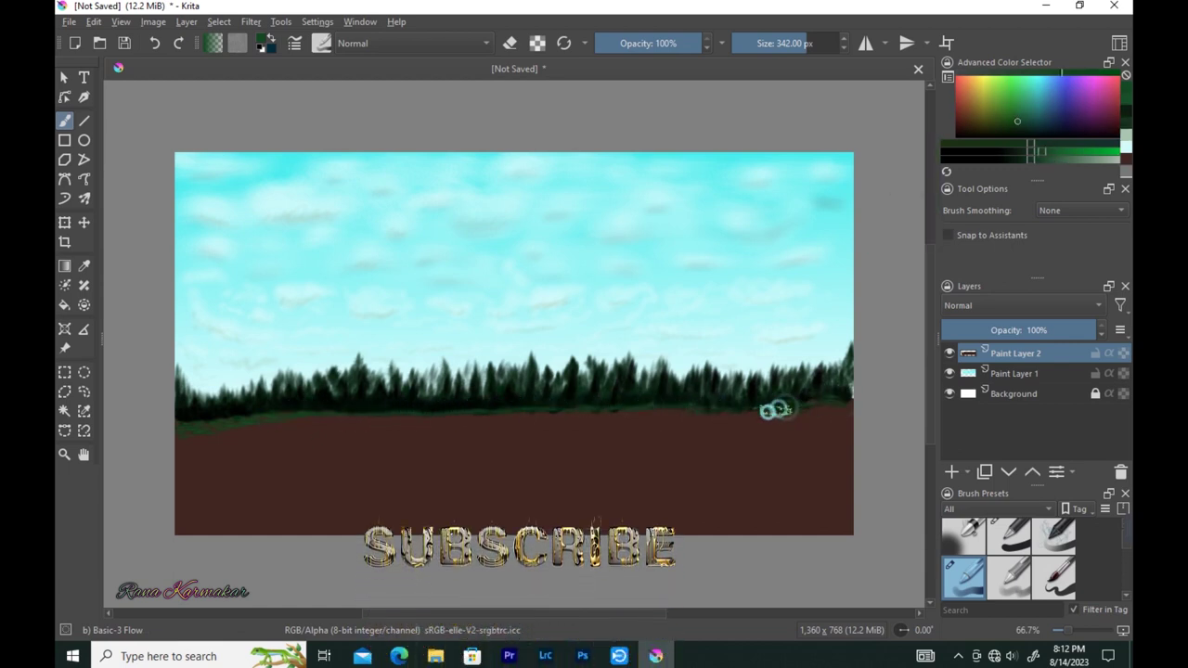
pyautogui.press('[')
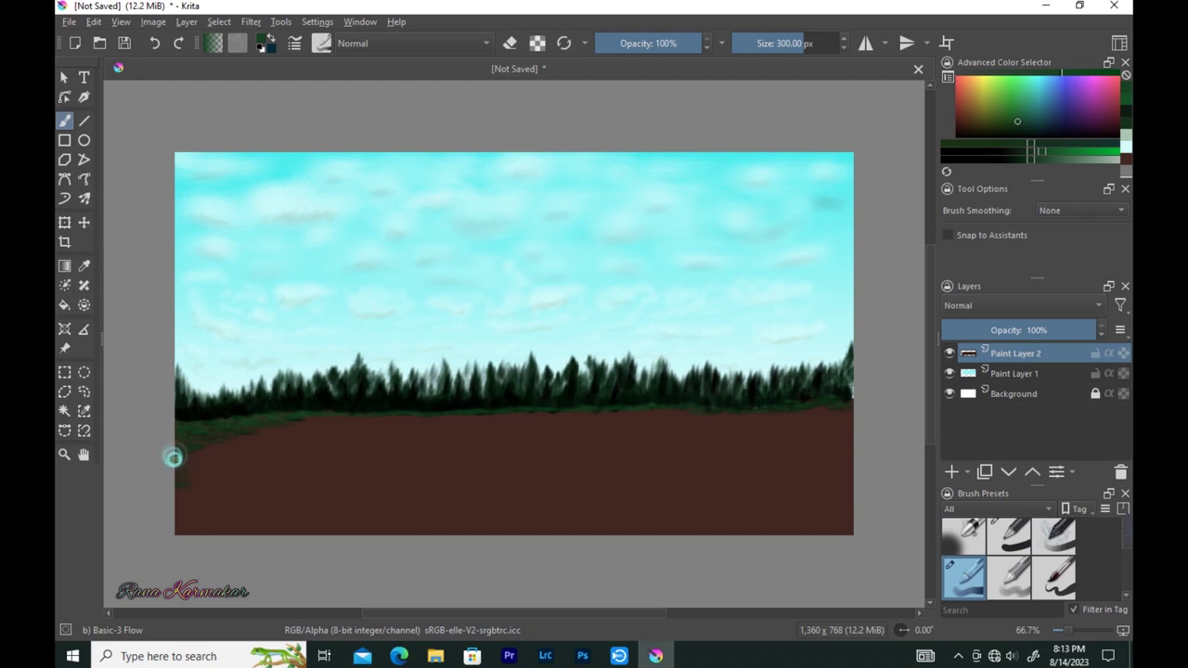
pyautogui.moveTo(195, 497)
pyautogui.mouseDown()
pyautogui.moveTo(204, 512)
pyautogui.moveTo(313, 509)
pyautogui.mouseUp()
# Step: Carry the grass along the bottom and right edges, leaving an oval brown clearing
pyautogui.press(']')
pyautogui.moveTo(191, 510); pyautogui.dragTo(473, 525)
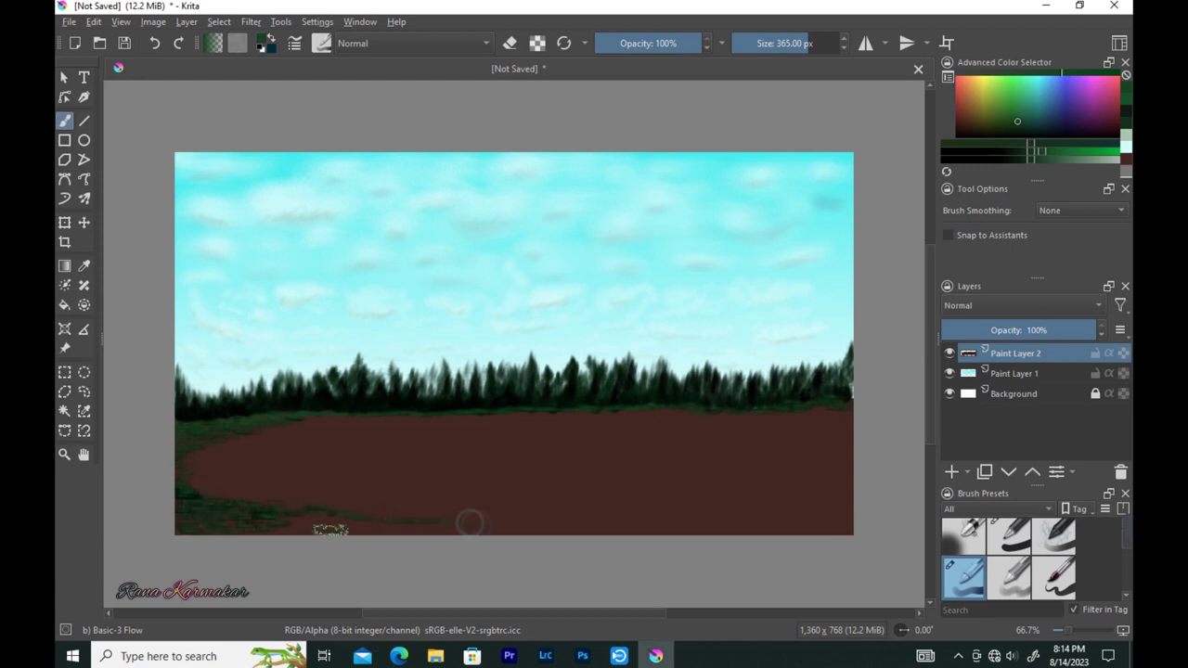
pyautogui.moveTo(269, 529)
pyautogui.mouseDown()
pyautogui.moveTo(671, 511)
pyautogui.moveTo(427, 522)
pyautogui.mouseUp()
pyautogui.moveTo(635, 530)
pyautogui.mouseDown()
pyautogui.moveTo(711, 531)
pyautogui.moveTo(758, 501)
pyautogui.moveTo(755, 520)
pyautogui.moveTo(753, 503)
pyautogui.moveTo(800, 522)
pyautogui.mouseUp()
pyautogui.moveTo(766, 416)
pyautogui.mouseDown()
pyautogui.moveTo(845, 427)
pyautogui.moveTo(773, 414)
pyautogui.moveTo(829, 406)
pyautogui.moveTo(801, 420)
pyautogui.mouseUp()
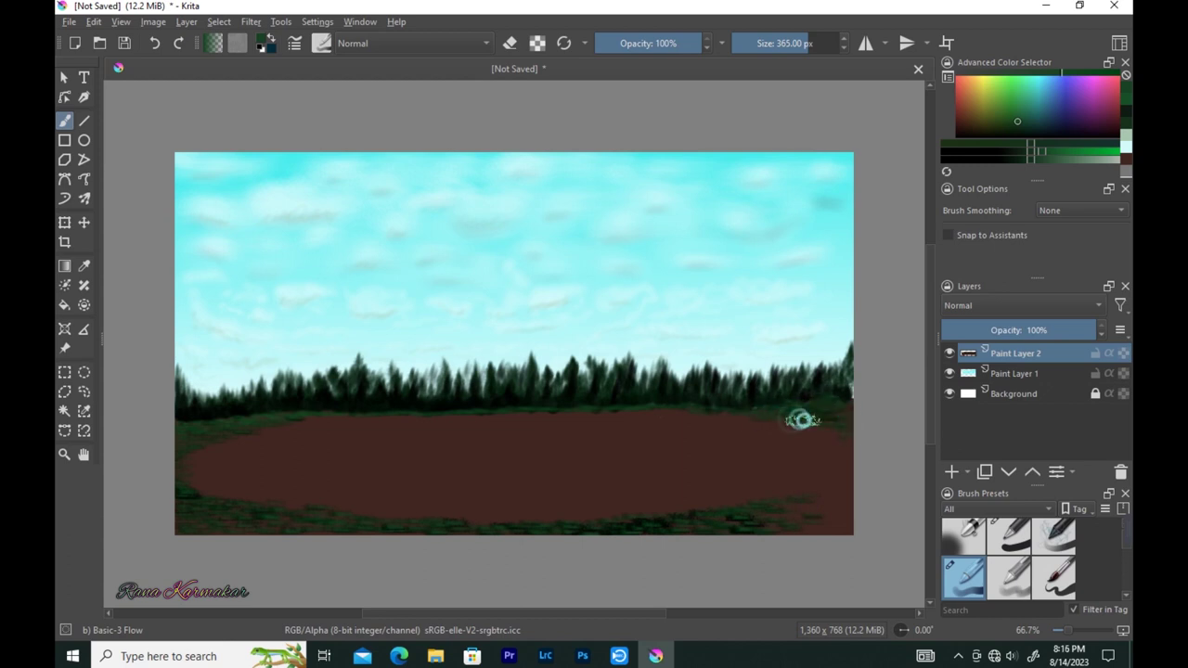
pyautogui.moveTo(803, 493)
pyautogui.mouseDown()
pyautogui.moveTo(853, 445)
pyautogui.moveTo(827, 519)
pyautogui.moveTo(848, 510)
pyautogui.mouseUp()
pyautogui.click(1002, 123)
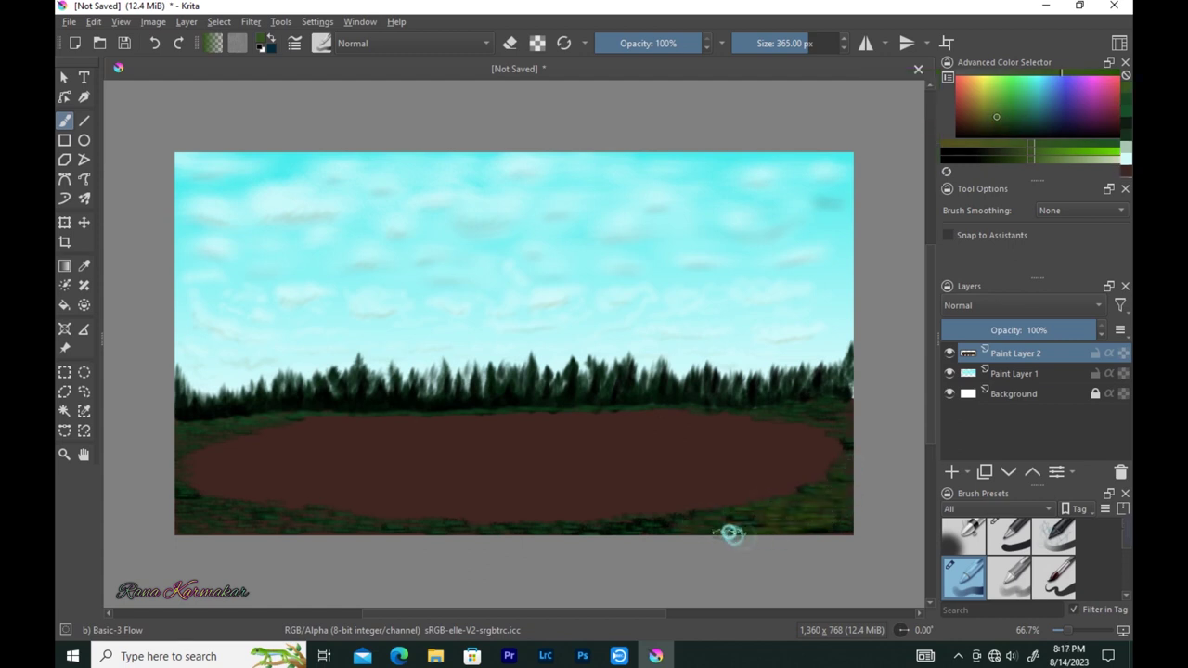
pyautogui.moveTo(638, 522); pyautogui.dragTo(618, 529)
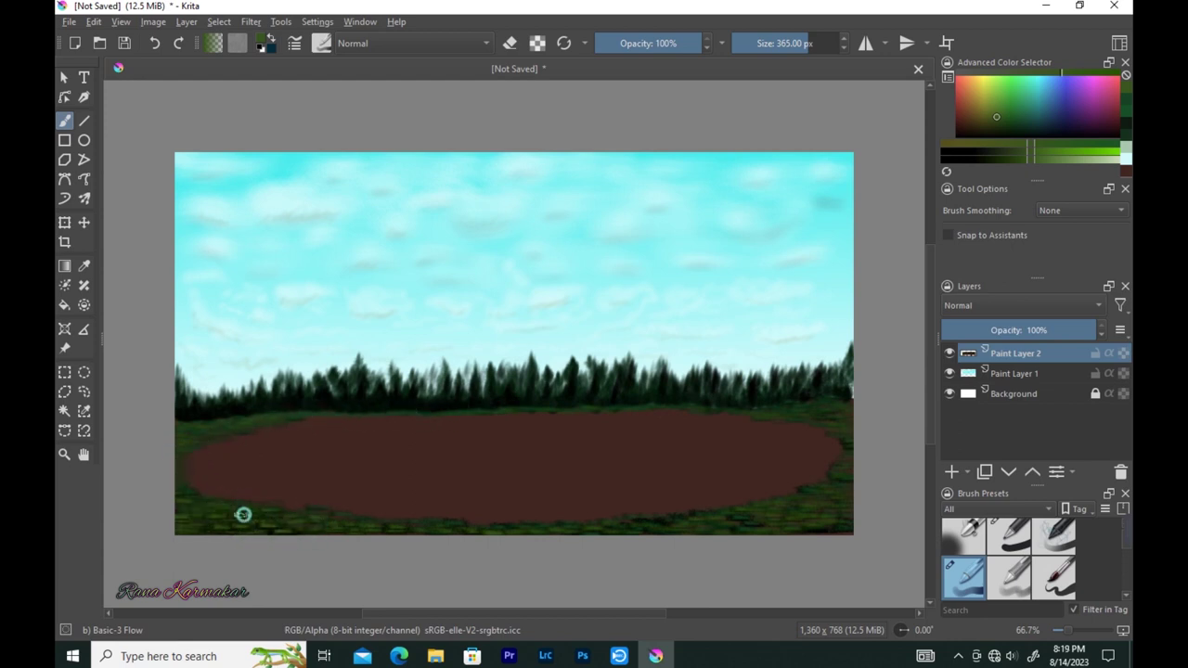
# Step: Pick new greens and switch to a different brush tip
pyautogui.press(']')
pyautogui.press(']')
pyautogui.press(']')
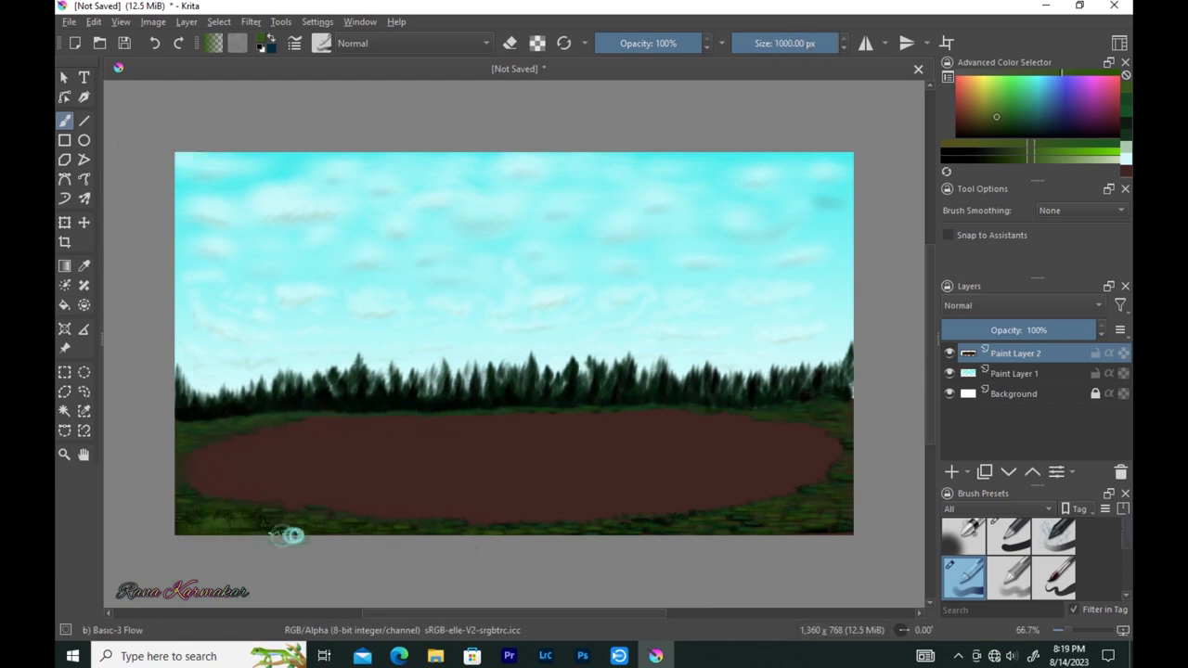
pyautogui.click(998, 116)
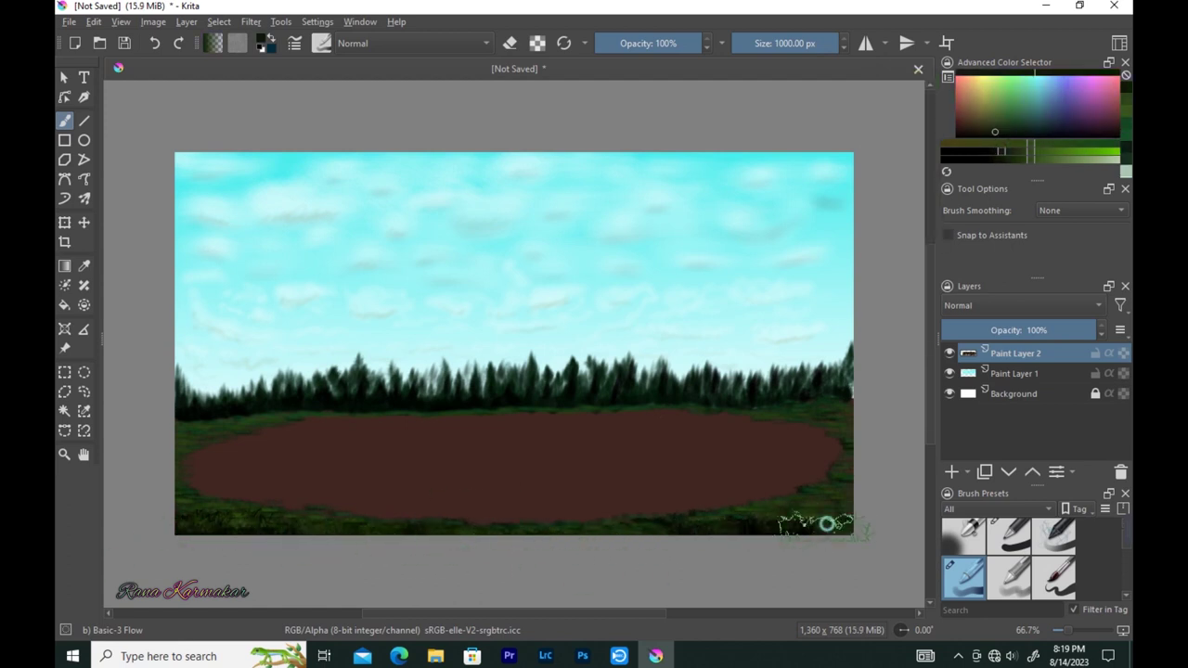
pyautogui.click(995, 112)
pyautogui.press('F5')
pyautogui.click(532, 339)
pyautogui.press('F5')
pyautogui.moveTo(396, 383); pyautogui.dragTo(371, 389)
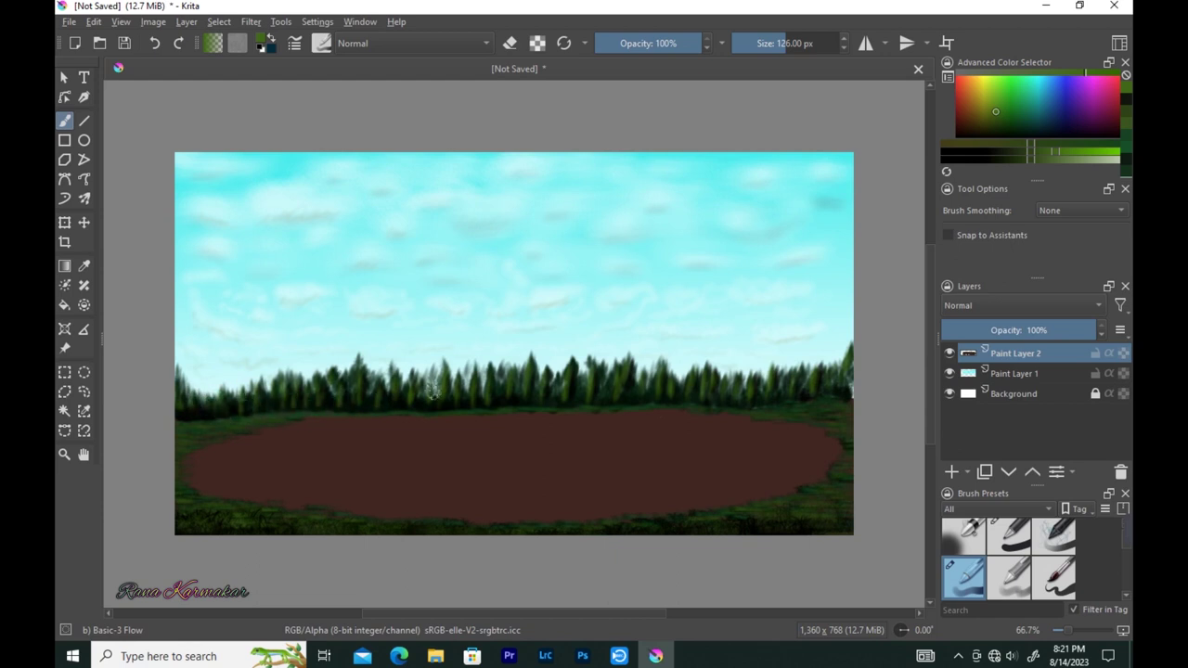
pyautogui.keyDown('ctrl'); pyautogui.click(408, 394); pyautogui.keyUp('ctrl')
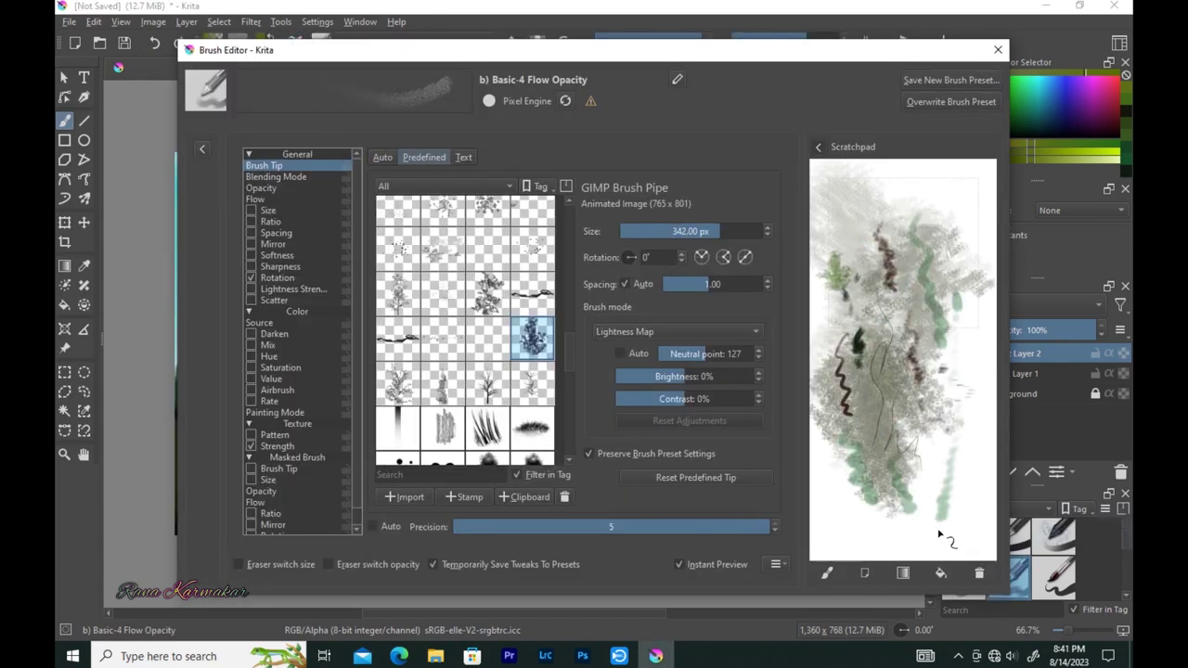
# Step: Choose a grass-blade brush tip in the Brush Editor and test it with sample strokes
pyautogui.click(979, 572)
pyautogui.click(267, 210)
pyautogui.moveTo(886, 204)
pyautogui.mouseDown()
pyautogui.moveTo(905, 271)
pyautogui.moveTo(856, 451)
pyautogui.moveTo(914, 489)
pyautogui.mouseUp()
pyautogui.click(264, 166)
pyautogui.click(531, 283)
pyautogui.moveTo(814, 364); pyautogui.dragTo(891, 397)
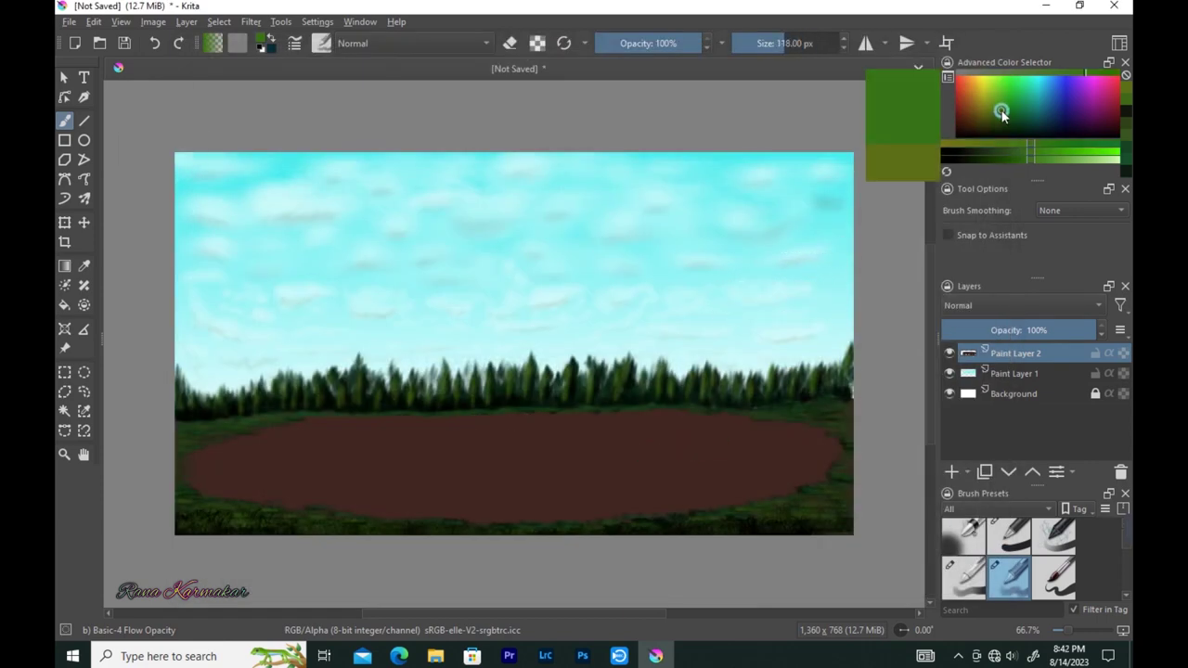
# Step: Brighten the green, enlarge the brush, and paint grass blades along the canvas bottom
pyautogui.press('l')
pyautogui.press('l')
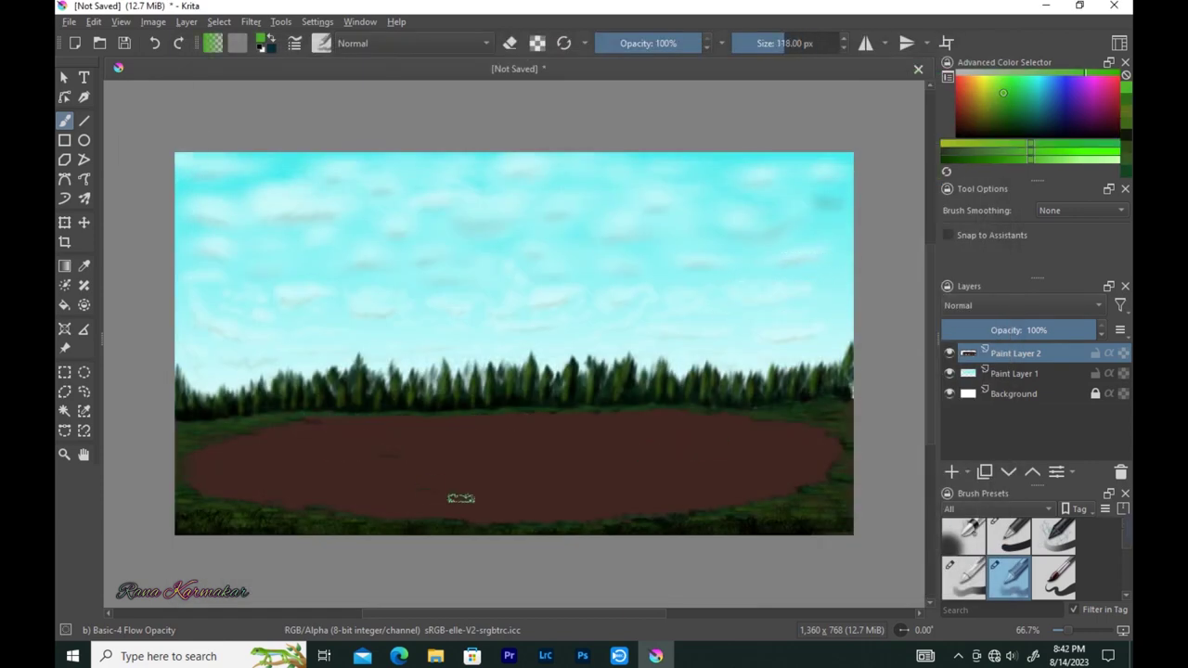
pyautogui.press(']')
pyautogui.press(']')
pyautogui.press(']')
pyautogui.press(']')
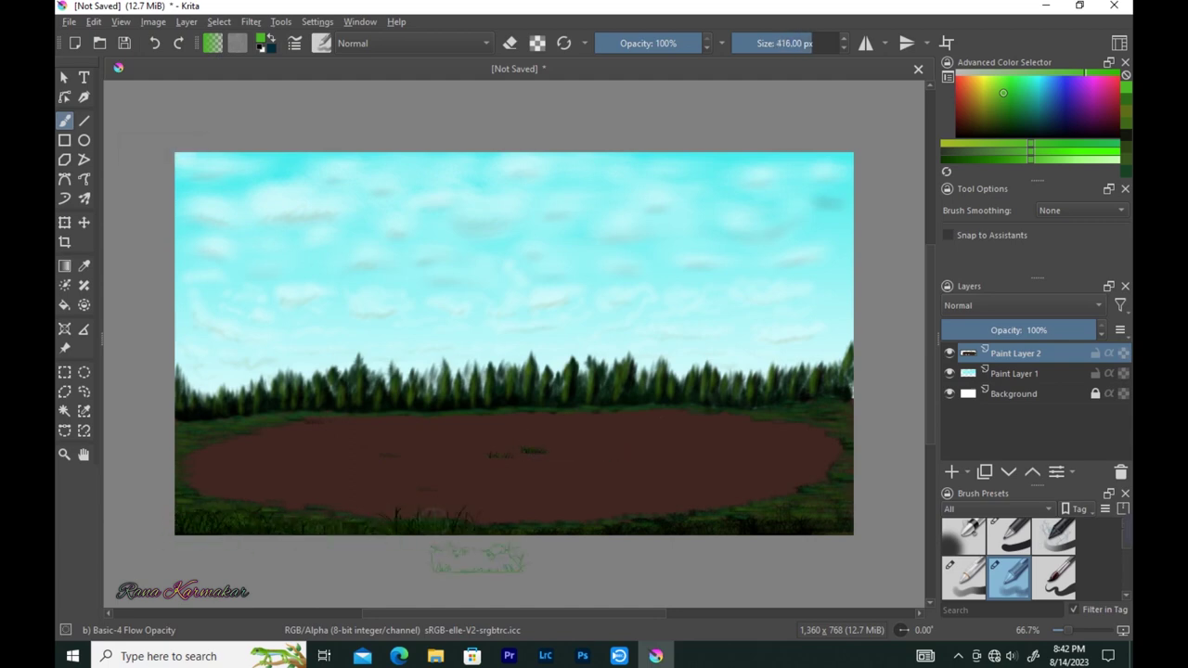
pyautogui.moveTo(629, 517)
pyautogui.mouseDown()
pyautogui.moveTo(798, 516)
pyautogui.moveTo(345, 525)
pyautogui.moveTo(196, 508)
pyautogui.moveTo(442, 555)
pyautogui.mouseUp()
pyautogui.press('[')
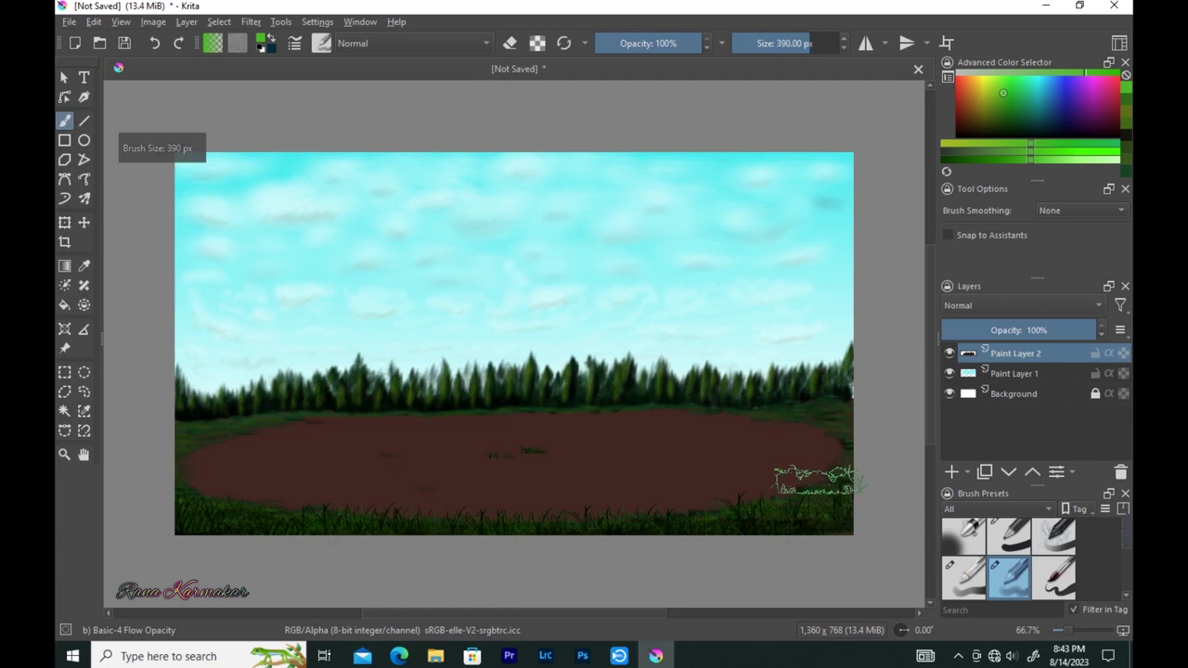
# Step: Pick a yellow-green and paint grass patches from the dirt's left edge across the clearing
pyautogui.click(1003, 83)
pyautogui.press('[')
pyautogui.press('[')
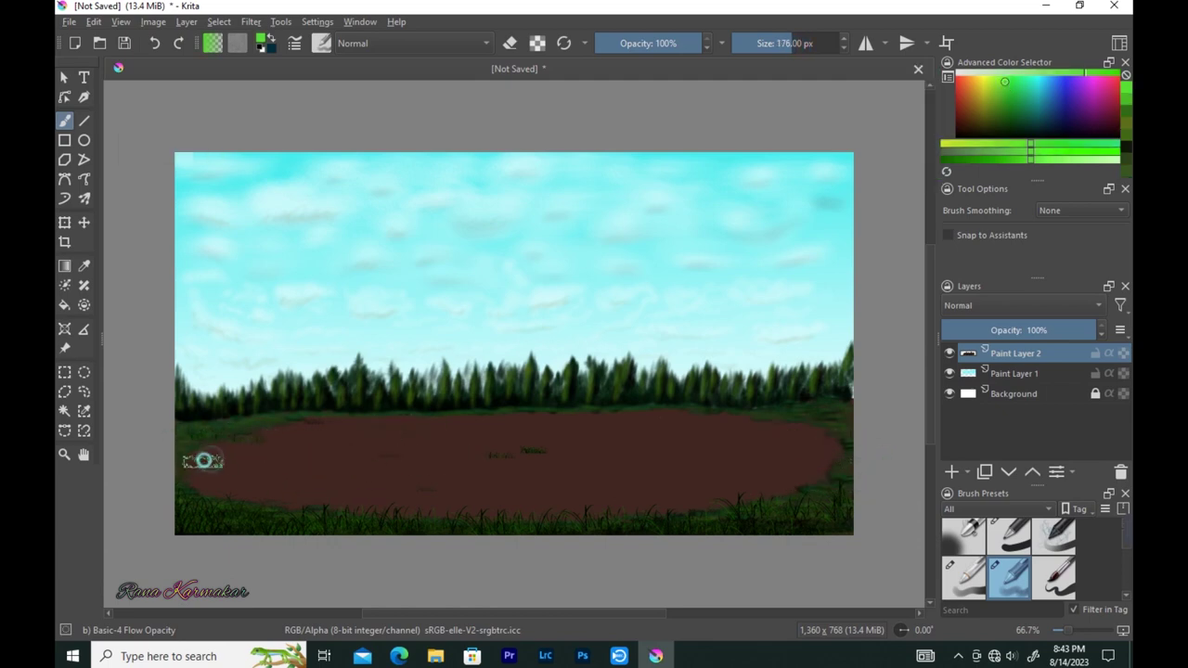
pyautogui.press(']')
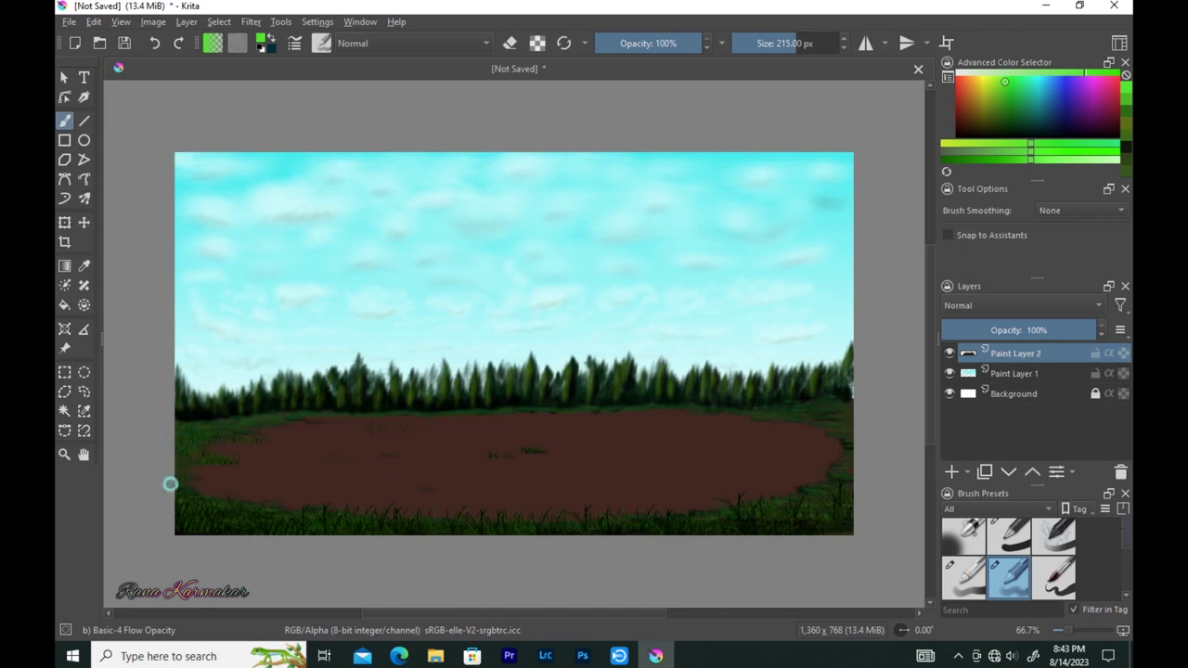
pyautogui.click(1000, 81)
pyautogui.press('[')
pyautogui.press('[')
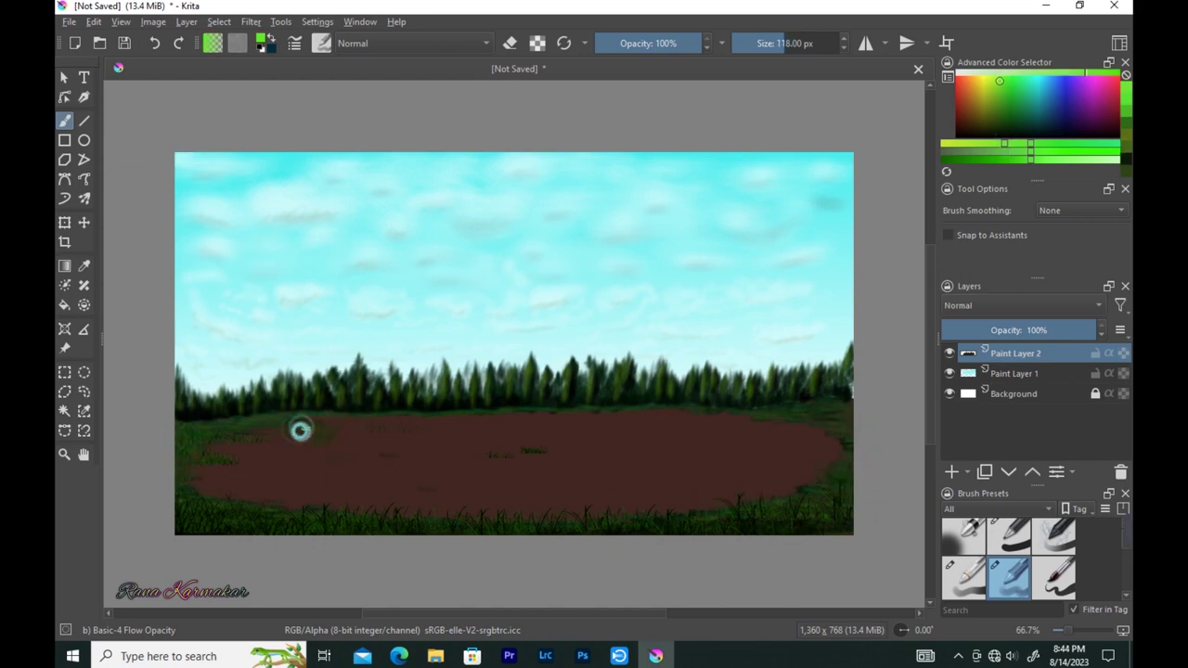
pyautogui.moveTo(300, 429); pyautogui.dragTo(241, 445)
pyautogui.press(']')
pyautogui.press(']')
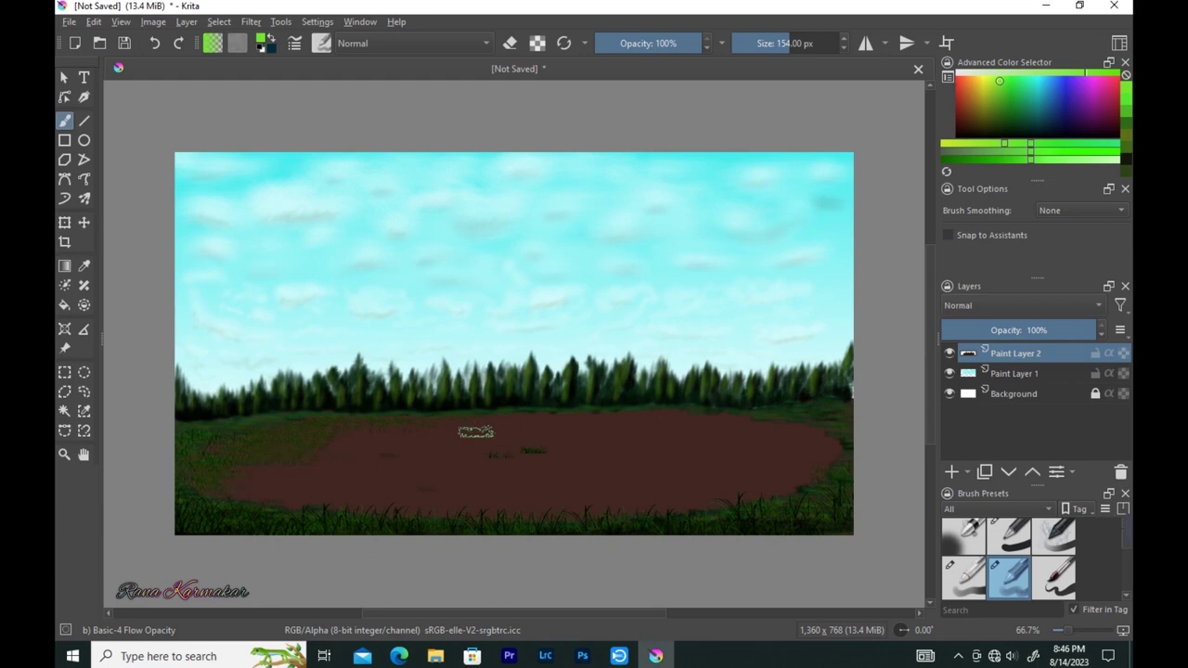
pyautogui.moveTo(440, 438)
pyautogui.mouseDown()
pyautogui.moveTo(379, 446)
pyautogui.moveTo(454, 456)
pyautogui.moveTo(467, 440)
pyautogui.mouseUp()
# Step: Paint darker green grass into the oval patch's left side, touching up with sampled dirt brown
pyautogui.keyDown('ctrl'); pyautogui.click(533, 451); pyautogui.keyUp('ctrl')
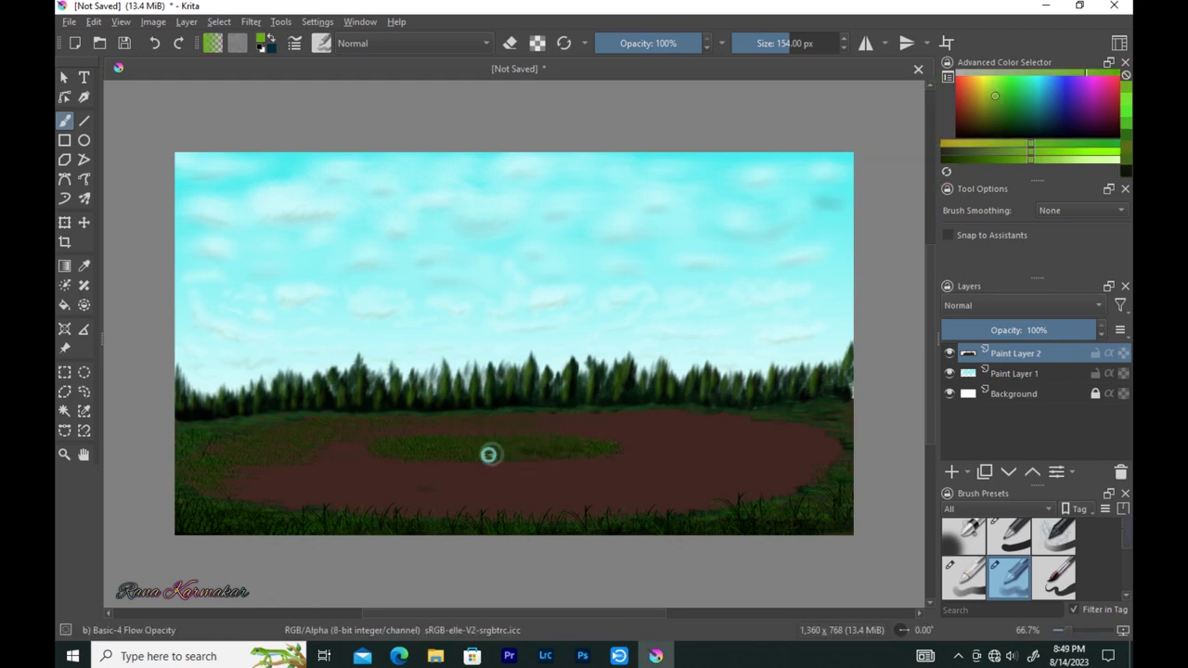
pyautogui.moveTo(411, 452); pyautogui.dragTo(534, 451)
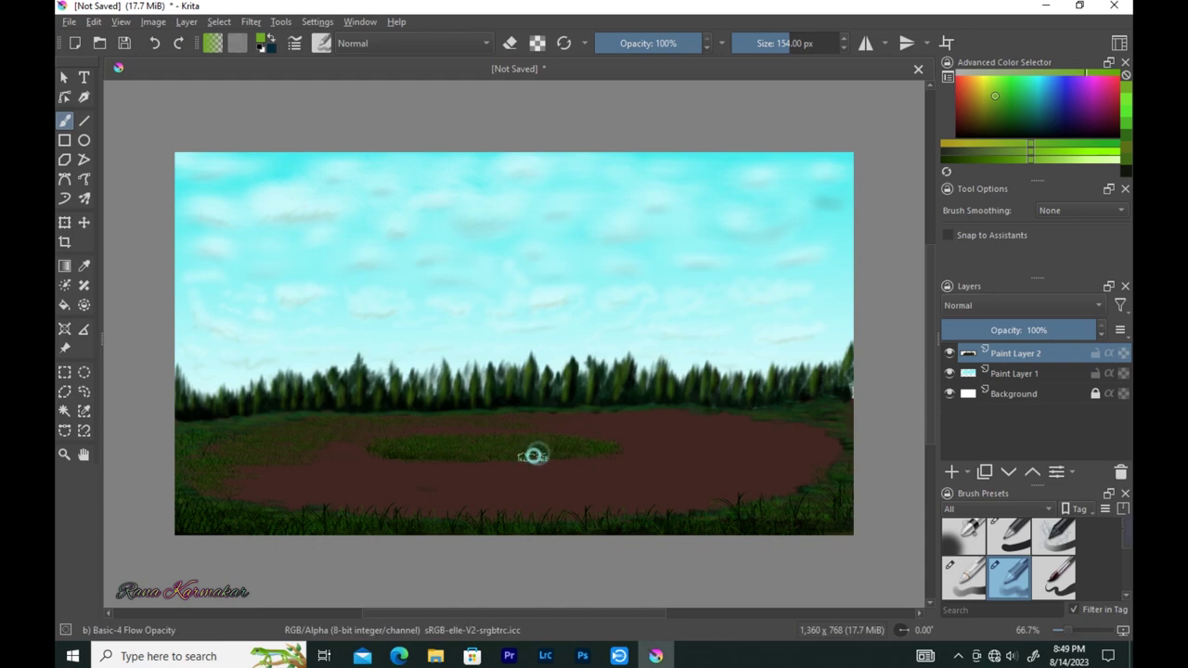
pyautogui.keyDown('ctrl'); pyautogui.click(349, 442); pyautogui.keyUp('ctrl')
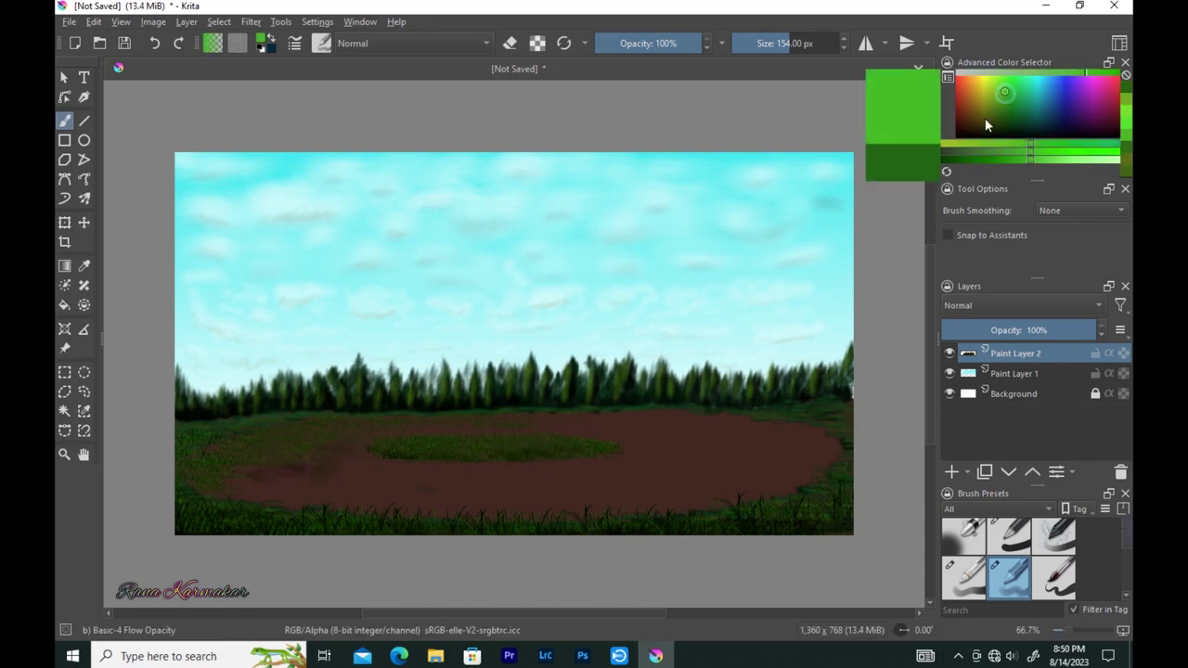
pyautogui.keyDown('ctrl'); pyautogui.click(300, 469); pyautogui.keyUp('ctrl')
pyautogui.moveTo(236, 475); pyautogui.dragTo(277, 474)
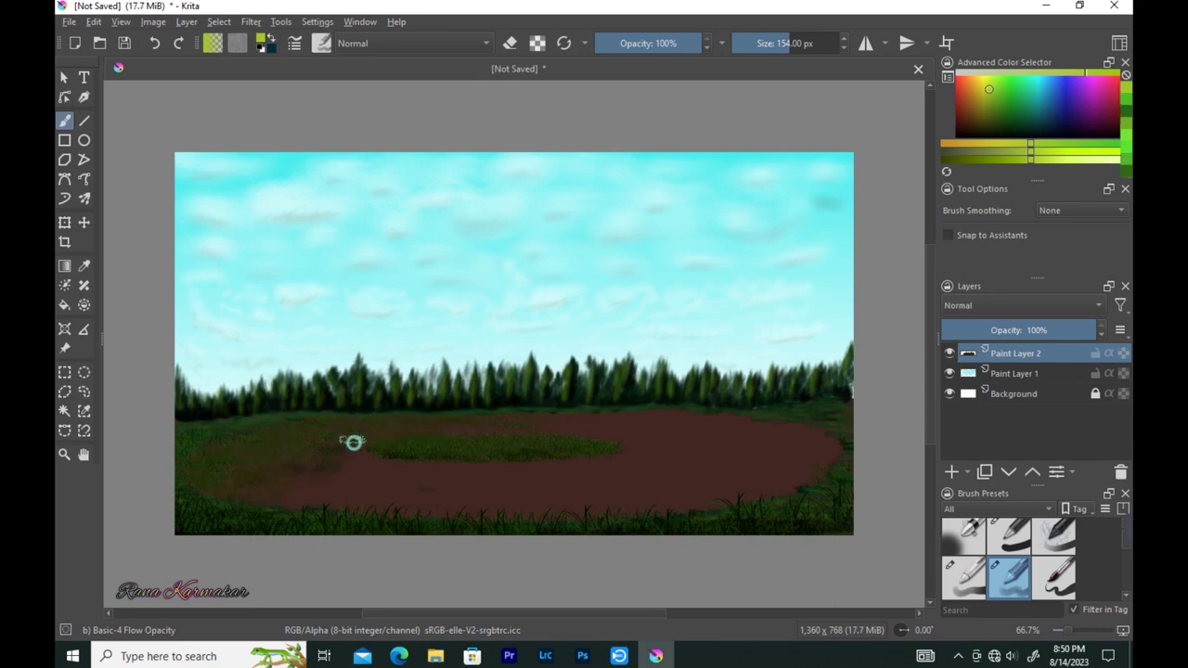
pyautogui.press('F5')
pyautogui.moveTo(571, 260); pyautogui.dragTo(571, 232)
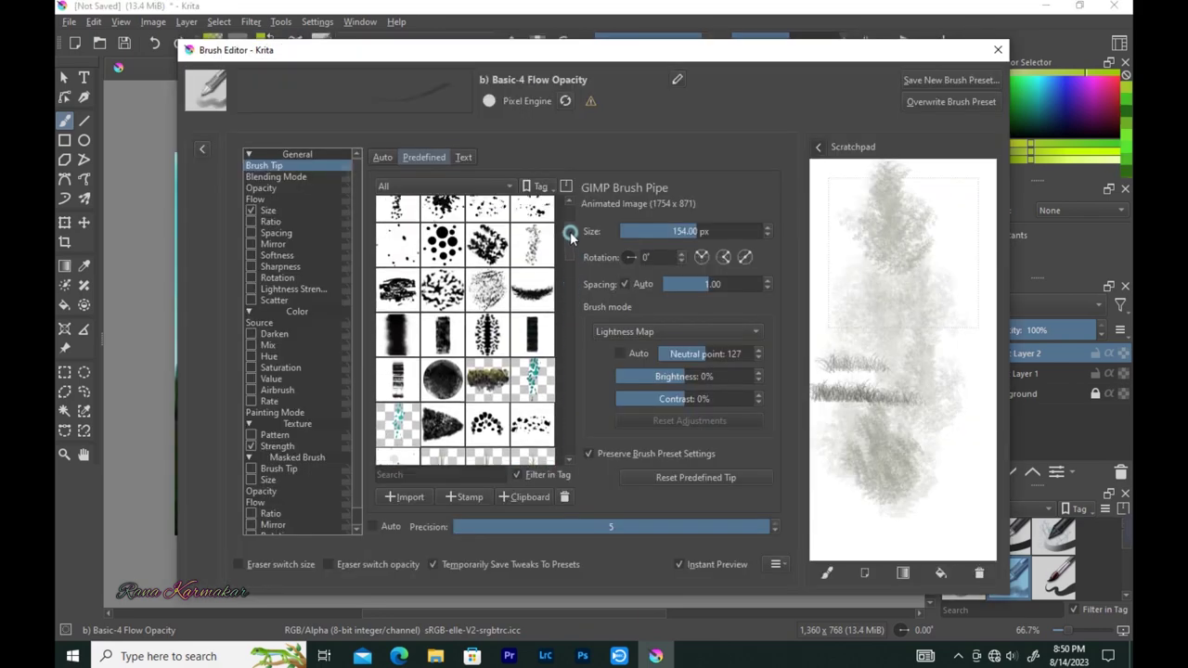
# Step: Try a different brush tip and pick a darker green for grass clumps
pyautogui.click(532, 218)
pyautogui.click(897, 250)
pyautogui.press('F5')
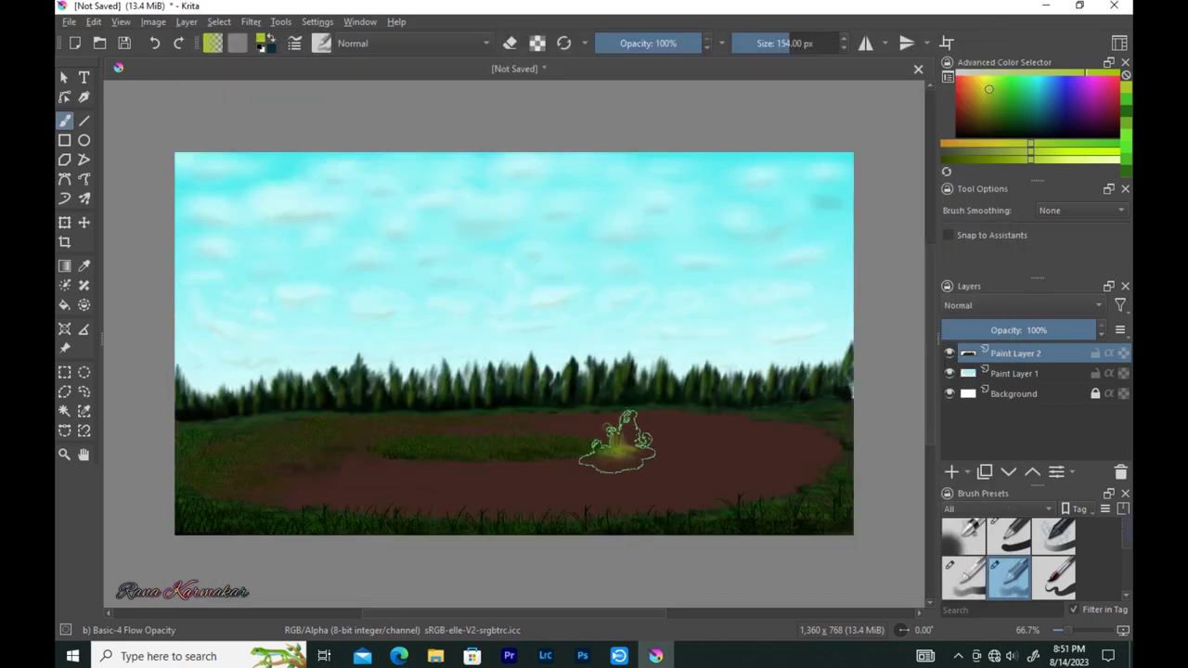
pyautogui.click(1008, 130)
# Step: Switch to an animated grass brush tip and stamp two grass clumps at the field's left edge
pyautogui.press('F5')
pyautogui.scroll(-2, 464, 324)
pyautogui.click(487, 303)
pyautogui.moveTo(877, 222)
pyautogui.mouseDown()
pyautogui.moveTo(827, 397)
pyautogui.moveTo(862, 402)
pyautogui.moveTo(891, 446)
pyautogui.mouseUp()
pyautogui.press('pagedown')
pyautogui.press('Down')
pyautogui.press('Down')
pyautogui.press('F5')
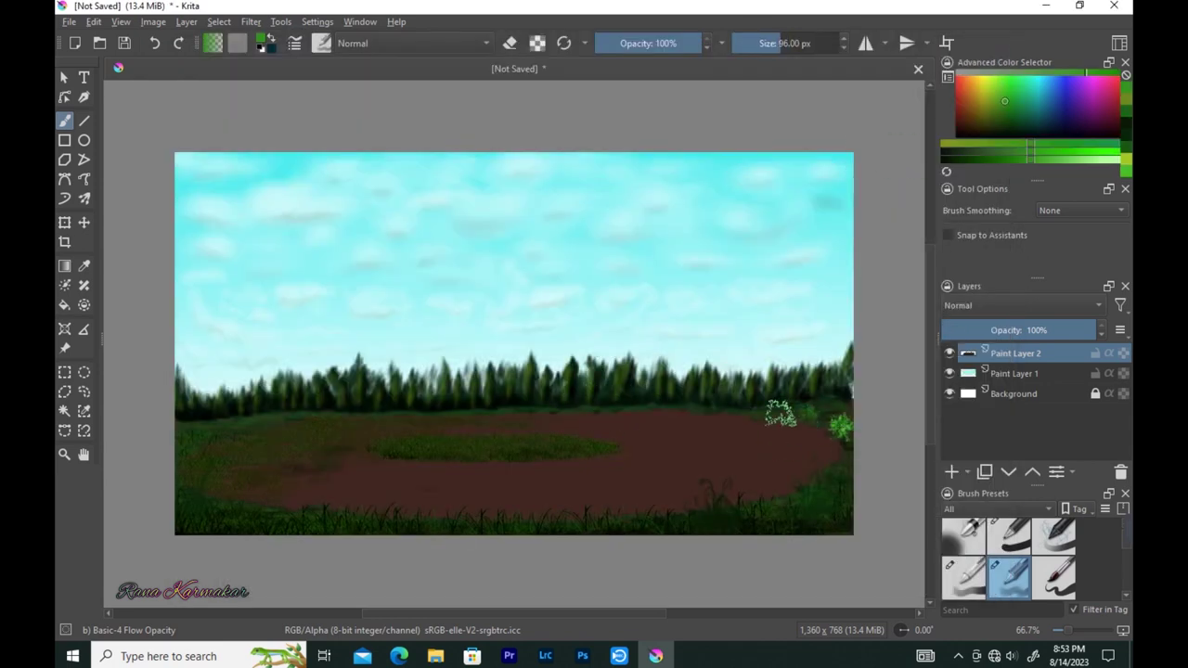
pyautogui.click(303, 416)
pyautogui.click(220, 425)
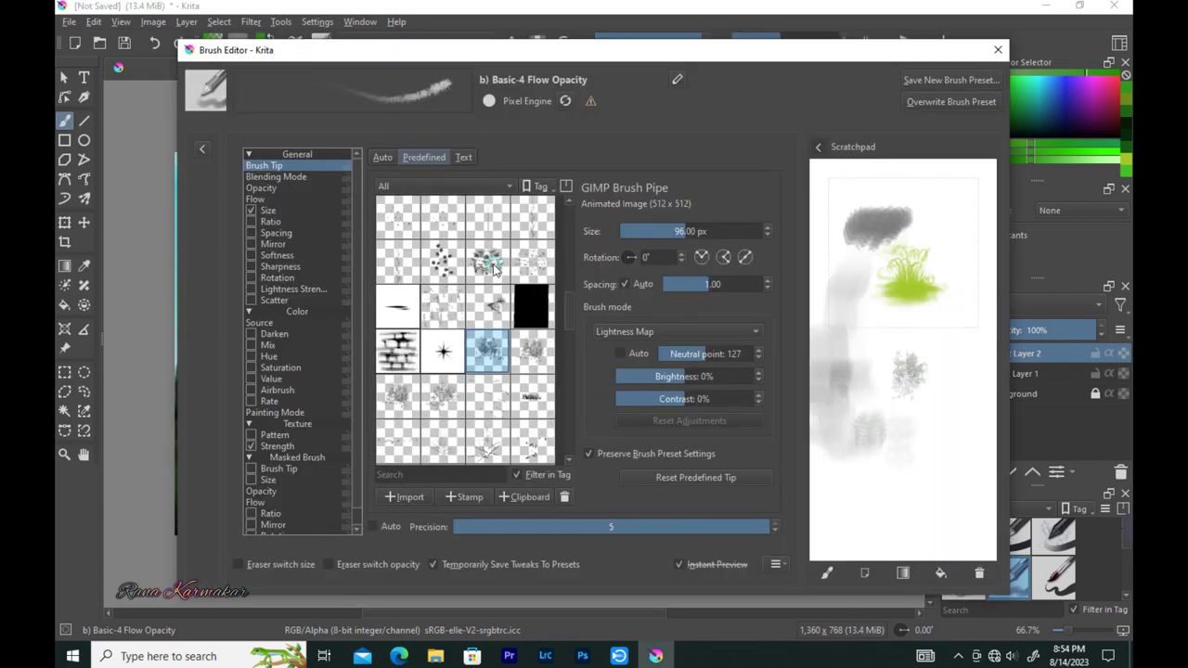
# Step: Choose another animated brush tip and a slightly lighter green
pyautogui.click(321, 42)
pyautogui.scroll(-3, 568, 320)
pyautogui.click(476, 436)
pyautogui.press('Escape')
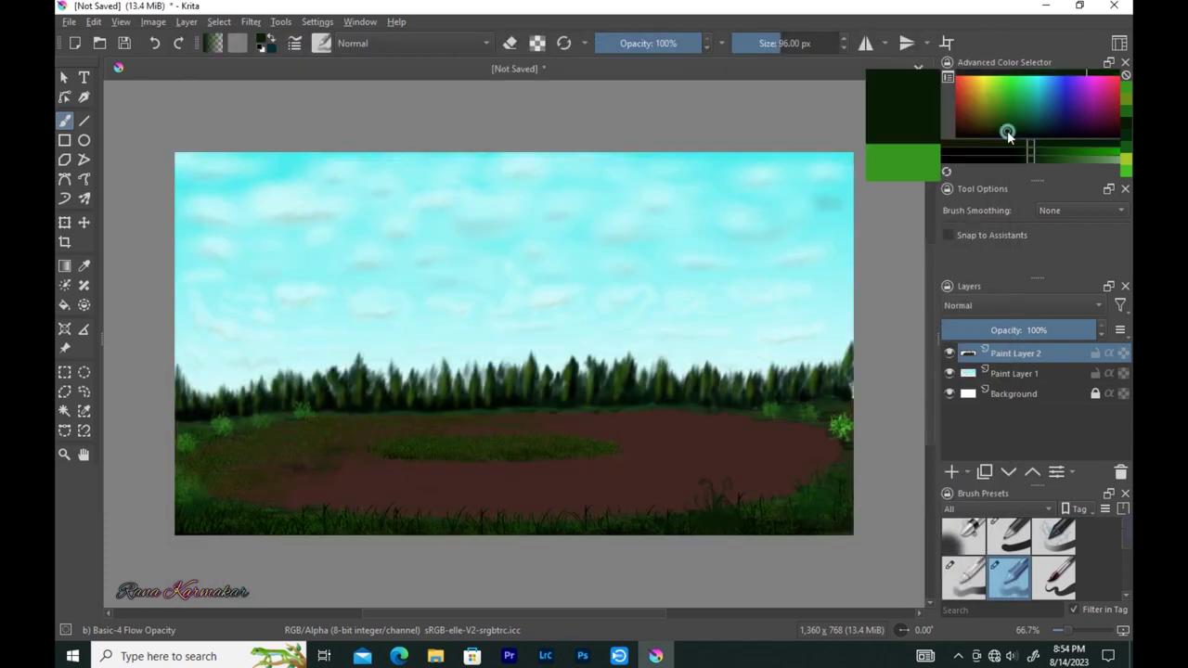
pyautogui.click(975, 113)
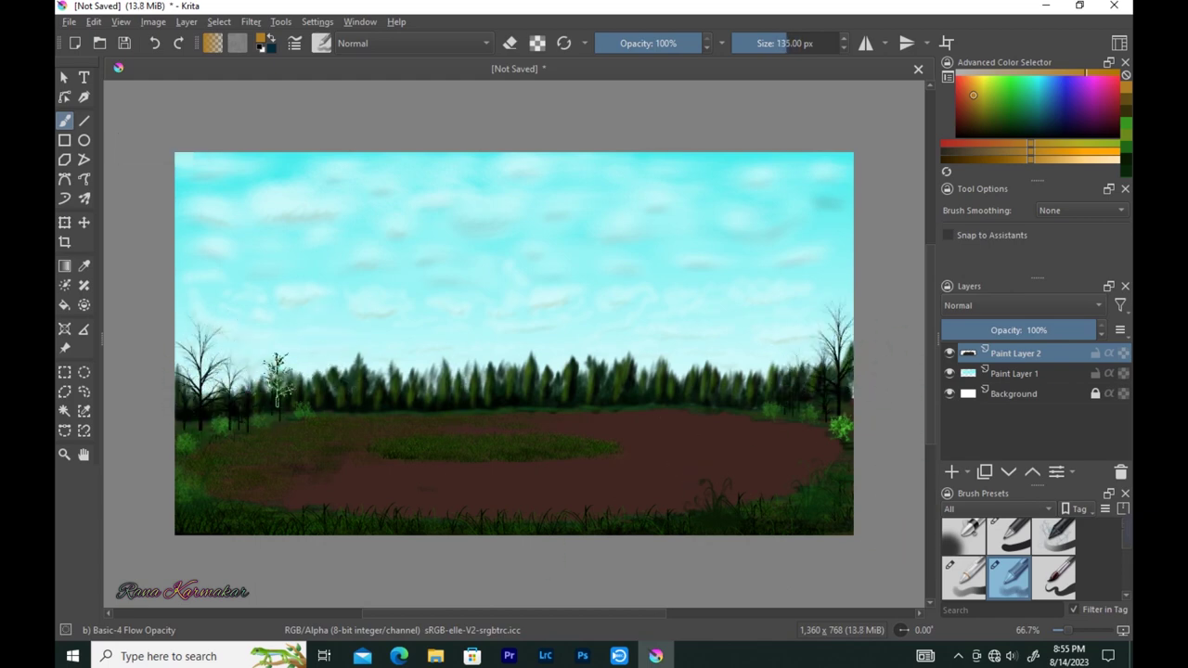
pyautogui.click(321, 43)
pyautogui.click(397, 389)
pyautogui.click(997, 49)
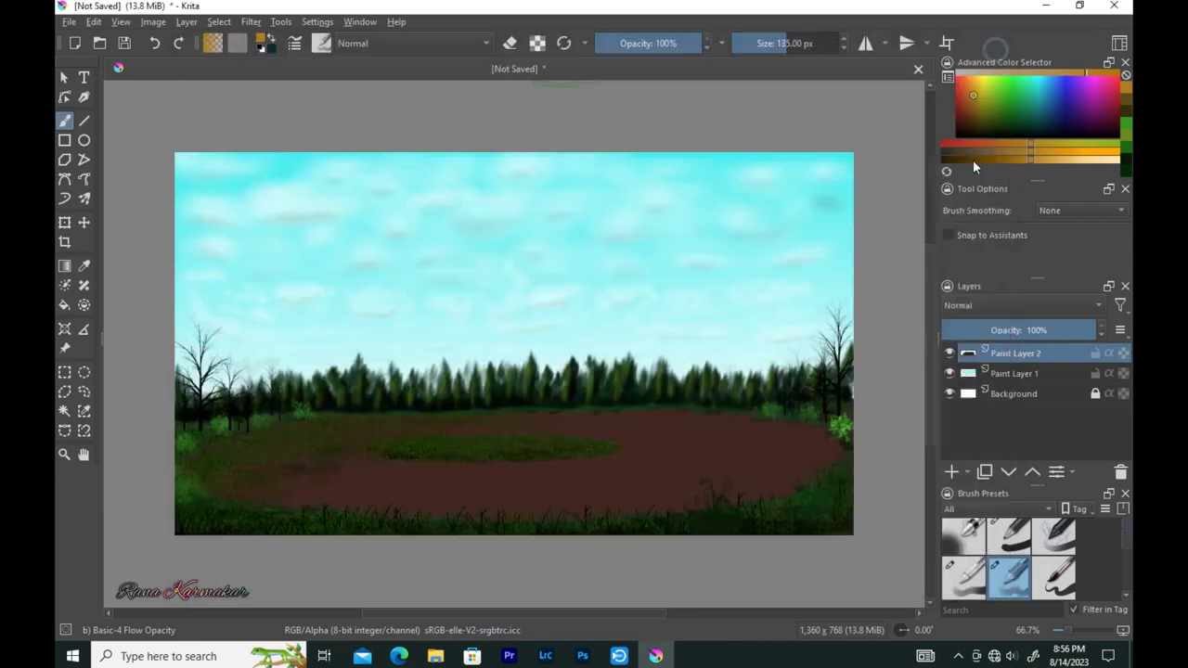
# Step: Add grass texture over the green patch and brown ground, plus a small light-green dab
pyautogui.moveTo(538, 464)
pyautogui.mouseDown()
pyautogui.moveTo(525, 470)
pyautogui.moveTo(599, 455)
pyautogui.moveTo(334, 464)
pyautogui.moveTo(424, 467)
pyautogui.moveTo(331, 492)
pyautogui.moveTo(453, 471)
pyautogui.mouseUp()
pyautogui.moveTo(347, 493)
pyautogui.mouseDown()
pyautogui.moveTo(424, 489)
pyautogui.moveTo(305, 490)
pyautogui.moveTo(344, 451)
pyautogui.moveTo(368, 484)
pyautogui.moveTo(485, 464)
pyautogui.moveTo(461, 488)
pyautogui.moveTo(533, 486)
pyautogui.moveTo(458, 433)
pyautogui.moveTo(533, 419)
pyautogui.mouseUp()
pyautogui.press('[')
pyautogui.press('[')
pyautogui.press('[')
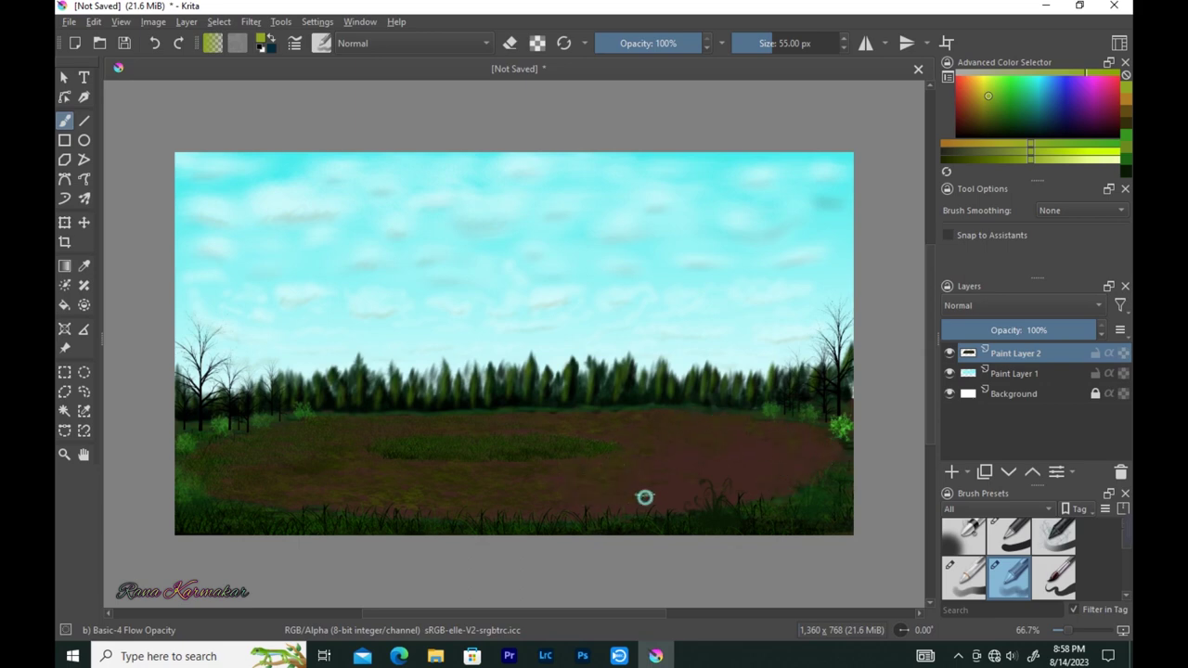
pyautogui.moveTo(784, 451); pyautogui.dragTo(808, 447)
pyautogui.press('F5')
pyautogui.click(401, 345)
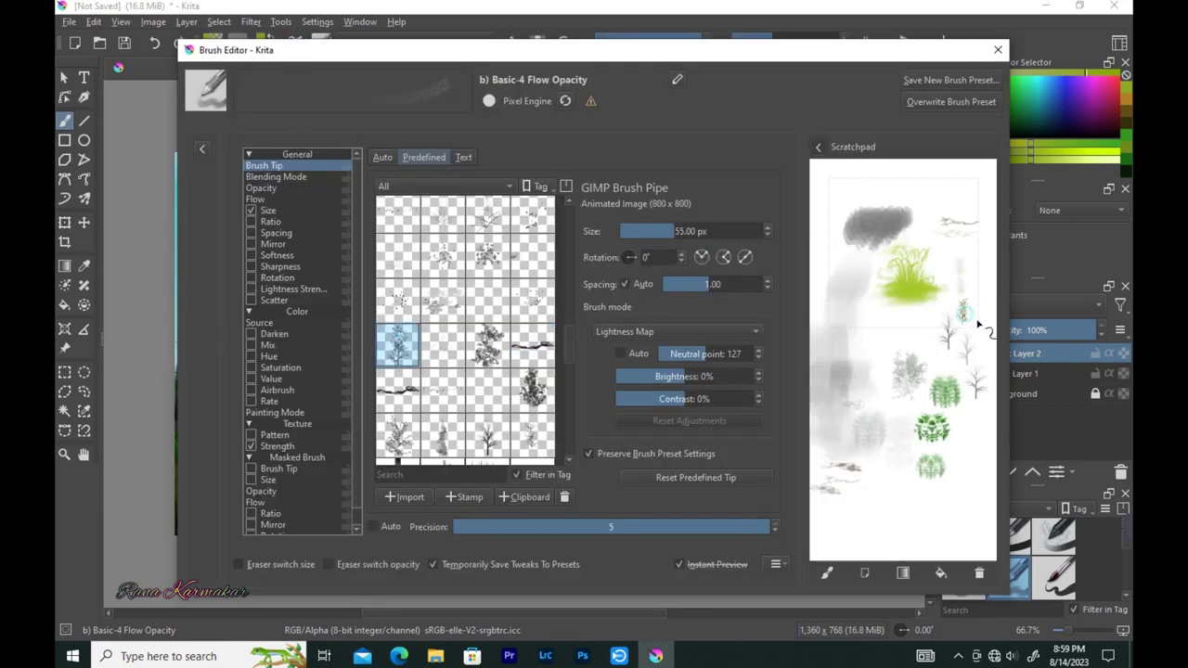
# Step: Paint foliage at both edges of the tree line, with orange-brown autumn leaves on the right tree
pyautogui.press('F5')
pyautogui.moveTo(821, 427); pyautogui.dragTo(811, 376)
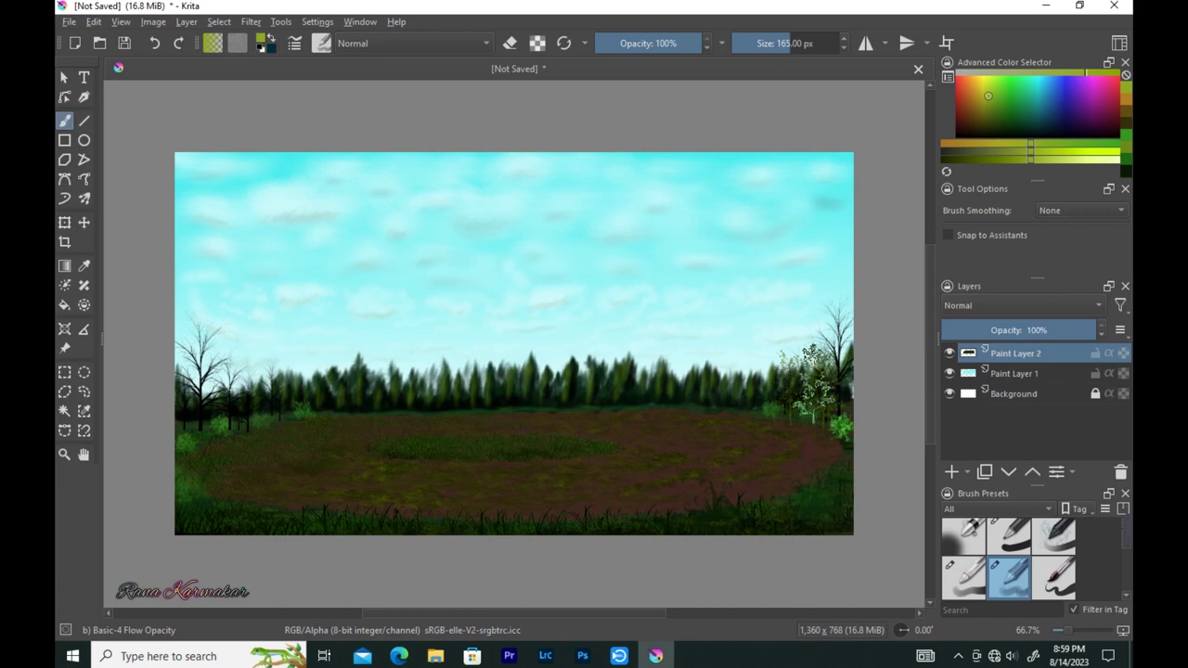
pyautogui.moveTo(197, 394)
pyautogui.mouseDown()
pyautogui.moveTo(279, 381)
pyautogui.moveTo(284, 469)
pyautogui.mouseUp()
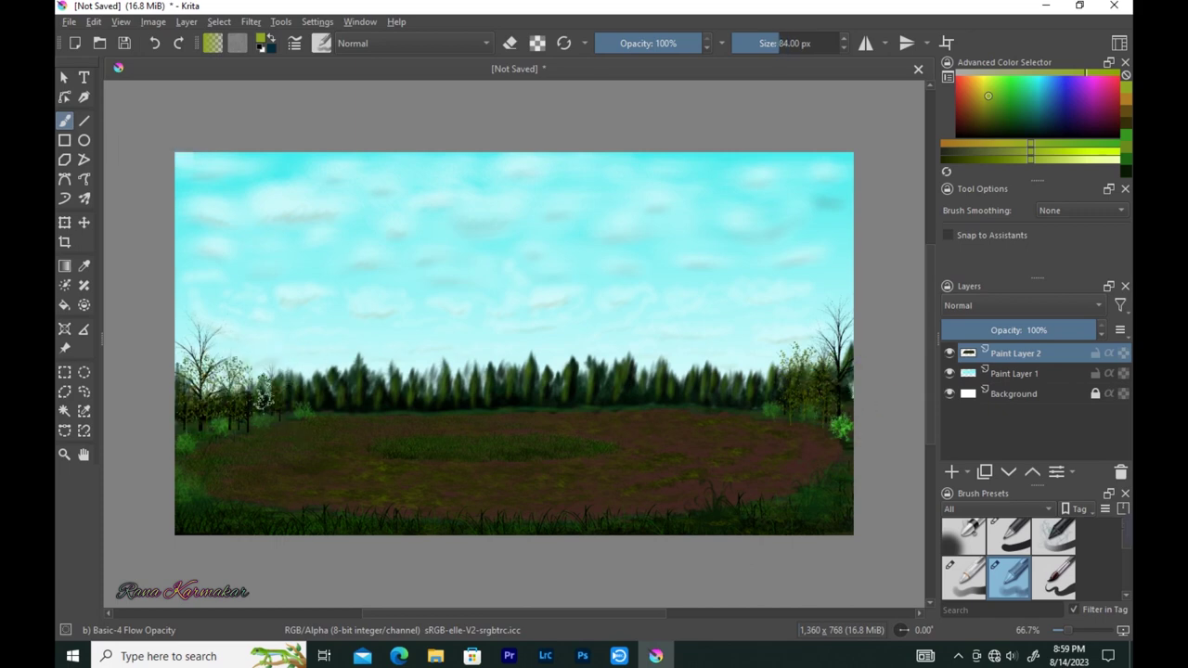
pyautogui.keyDown('ctrl'); pyautogui.click(197, 423); pyautogui.keyUp('ctrl')
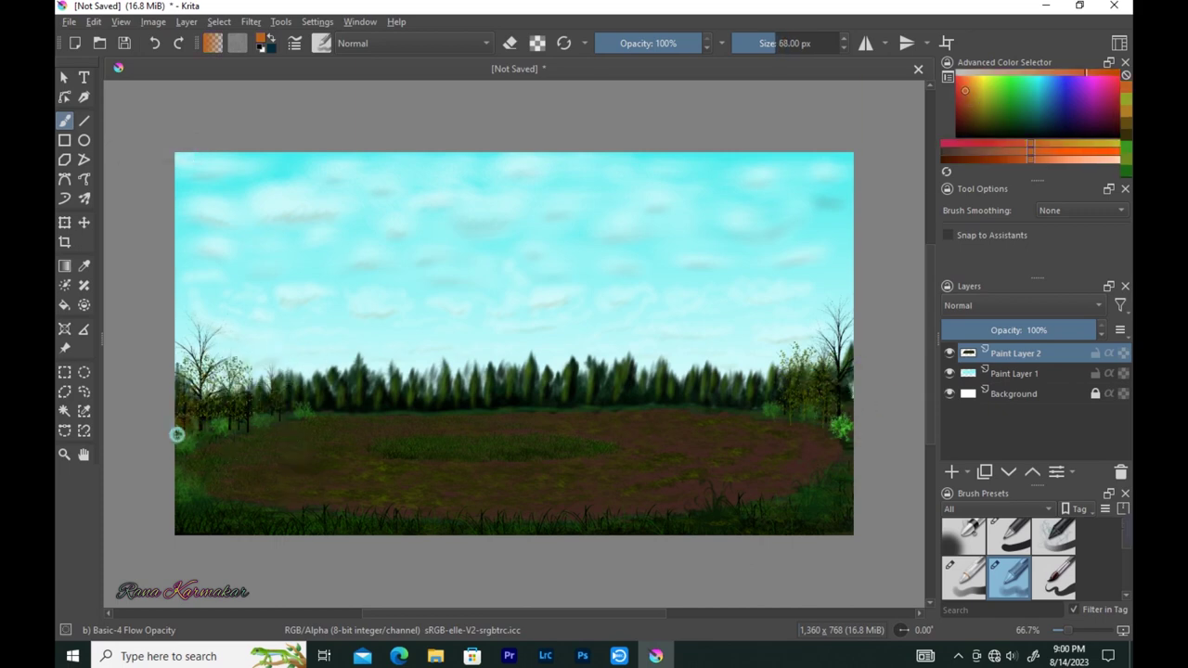
pyautogui.moveTo(820, 371); pyautogui.dragTo(825, 350)
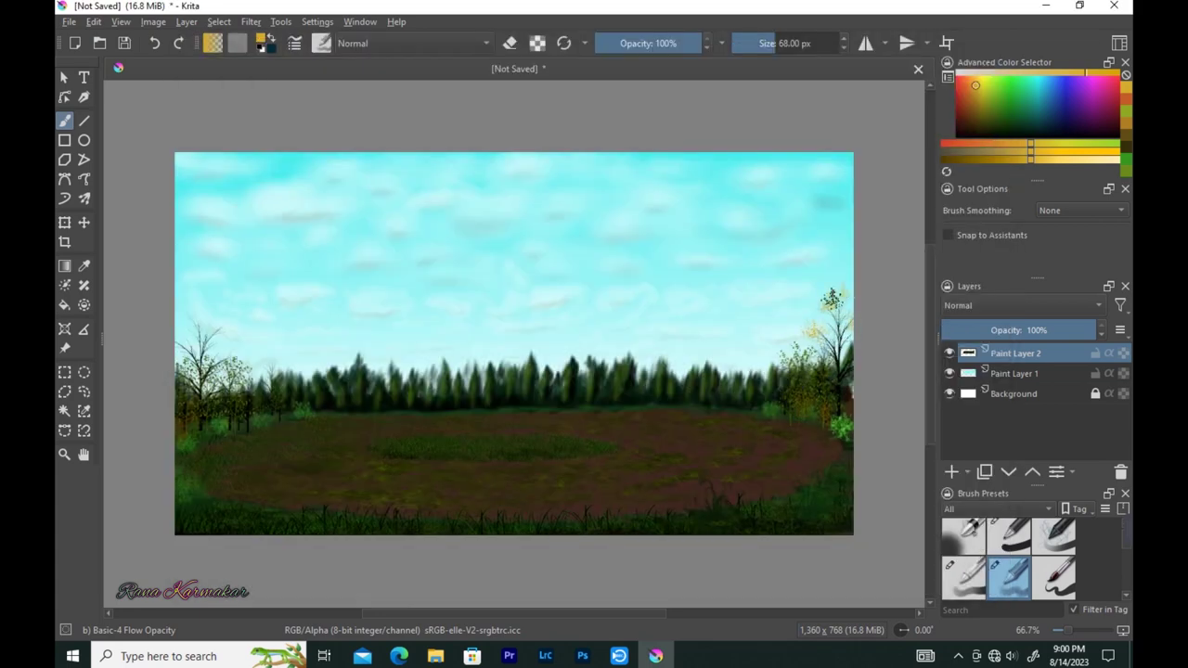
# Step: Add yellow-green foliage to the left tree's upper branches, sampling further greens and yellow-orange
pyautogui.click(1004, 86)
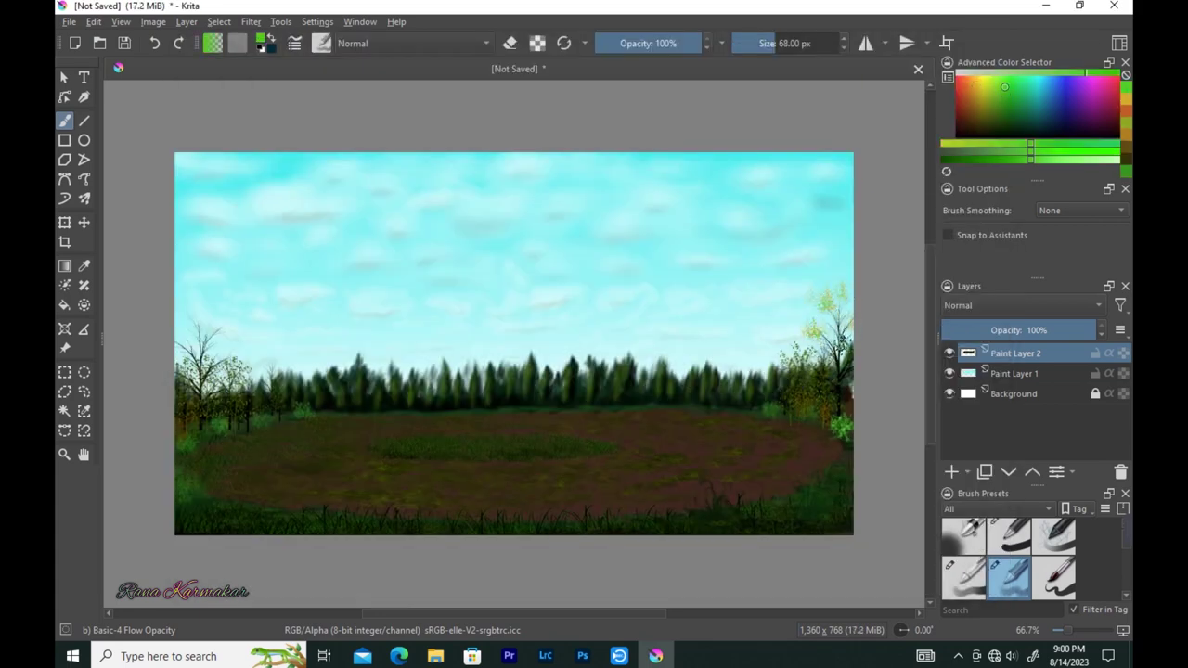
pyautogui.moveTo(219, 323); pyautogui.dragTo(197, 326)
pyautogui.keyDown('ctrl'); pyautogui.click(186, 317); pyautogui.keyUp('ctrl')
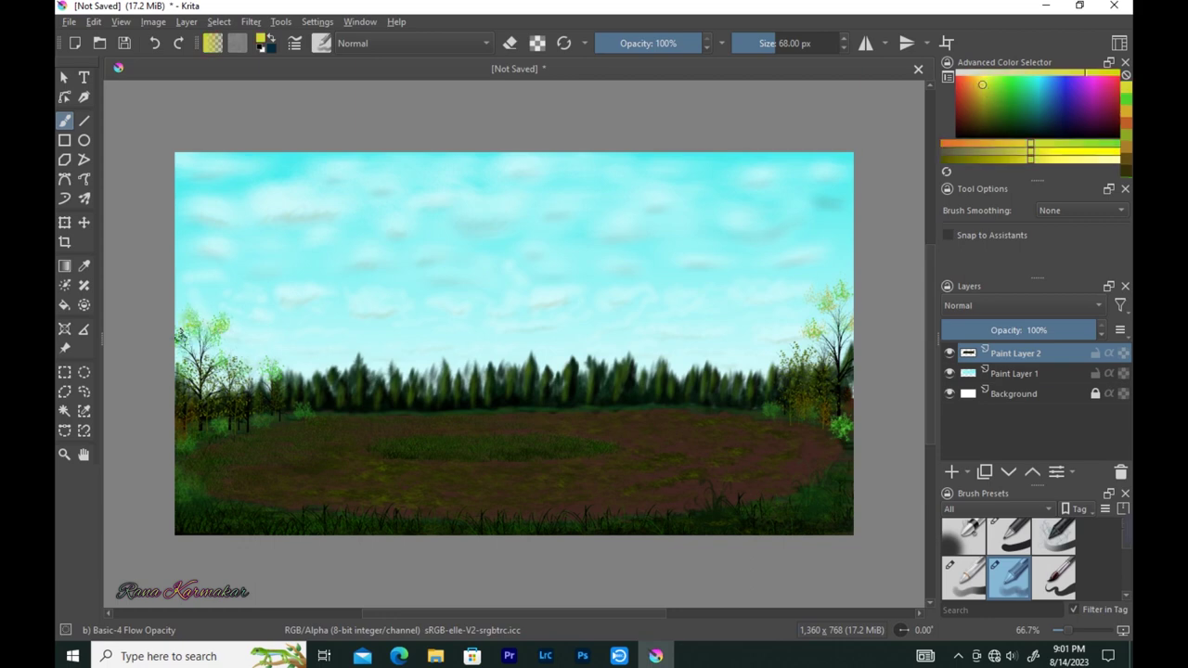
pyautogui.keyDown('ctrl'); pyautogui.click(819, 315); pyautogui.keyUp('ctrl')
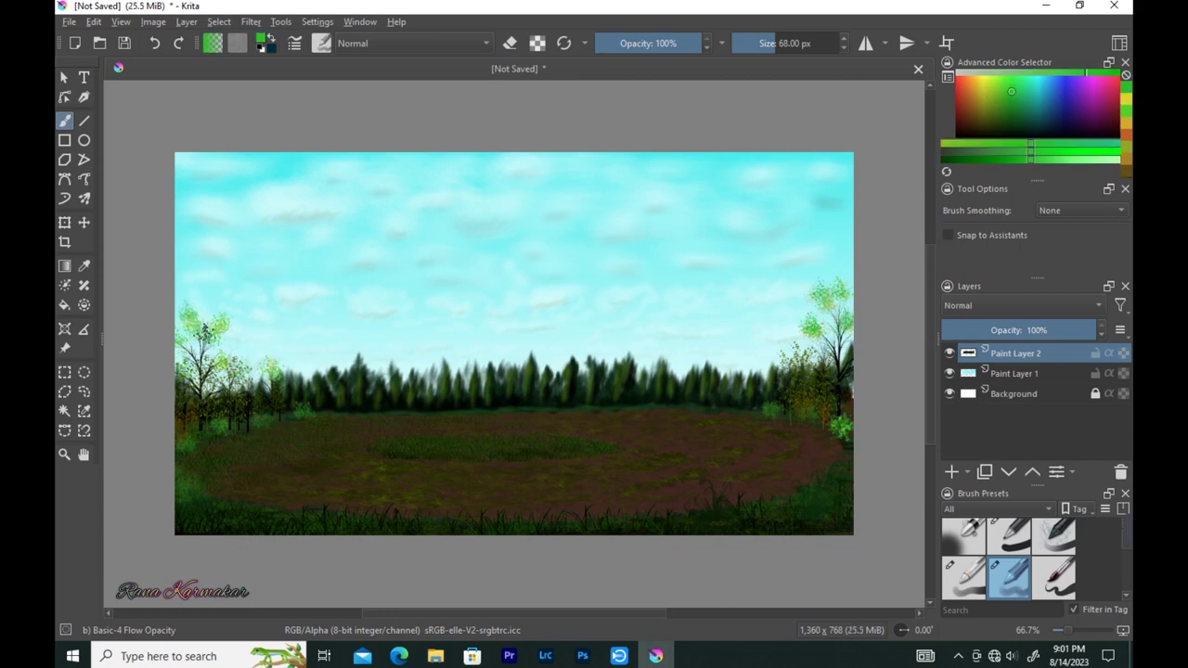
pyautogui.keyDown('ctrl'); pyautogui.click(205, 365); pyautogui.keyUp('ctrl')
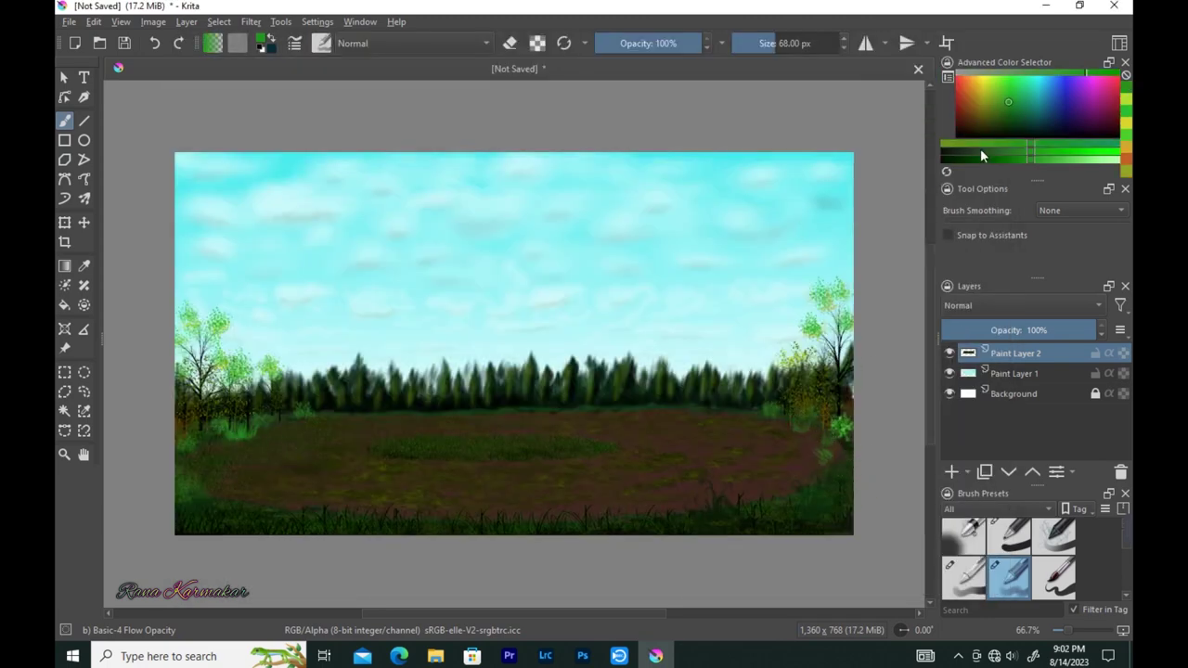
pyautogui.keyDown('ctrl'); pyautogui.click(204, 428); pyautogui.keyUp('ctrl')
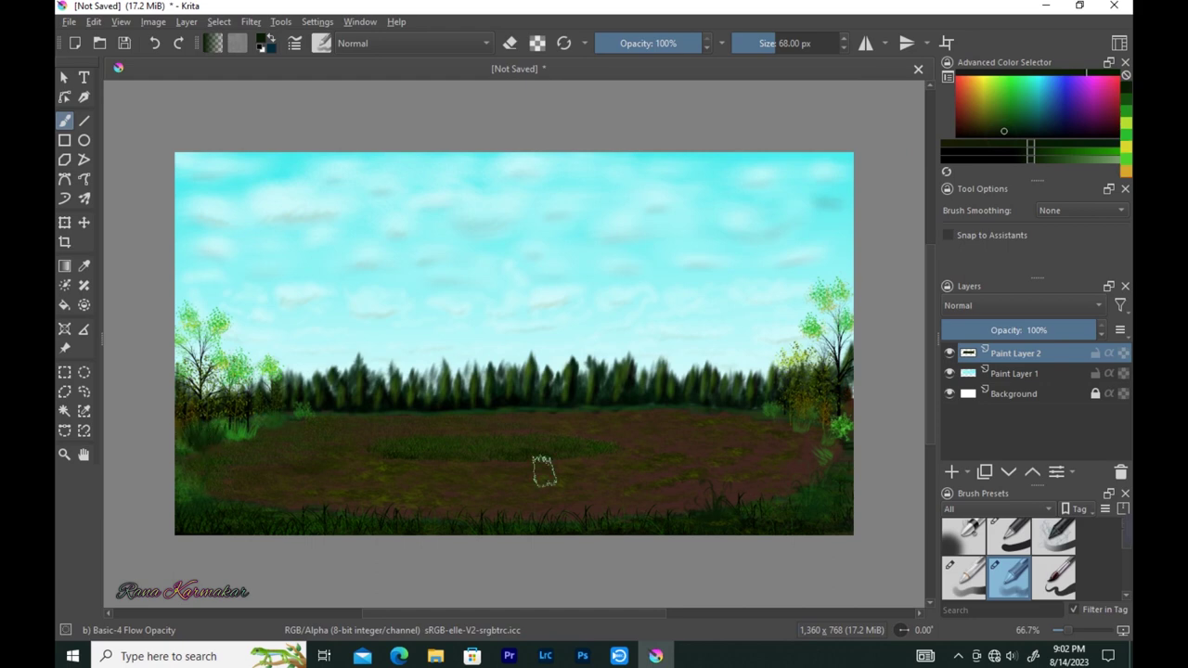
pyautogui.keyDown('ctrl'); pyautogui.click(827, 427); pyautogui.keyUp('ctrl')
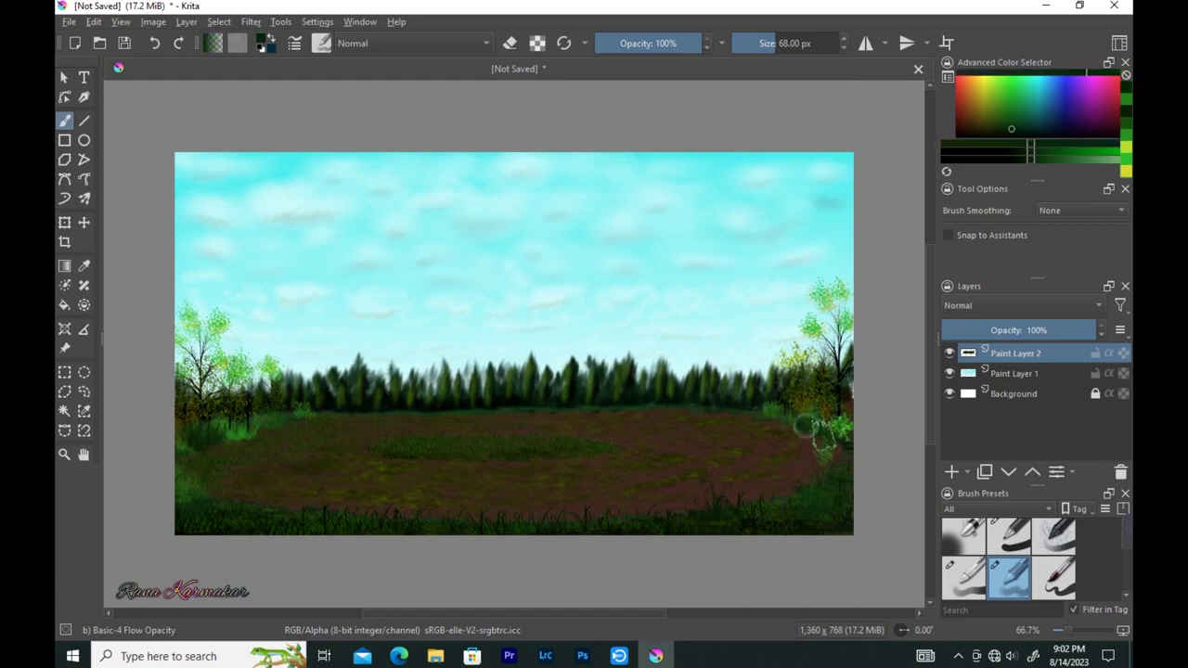
pyautogui.press('F5')
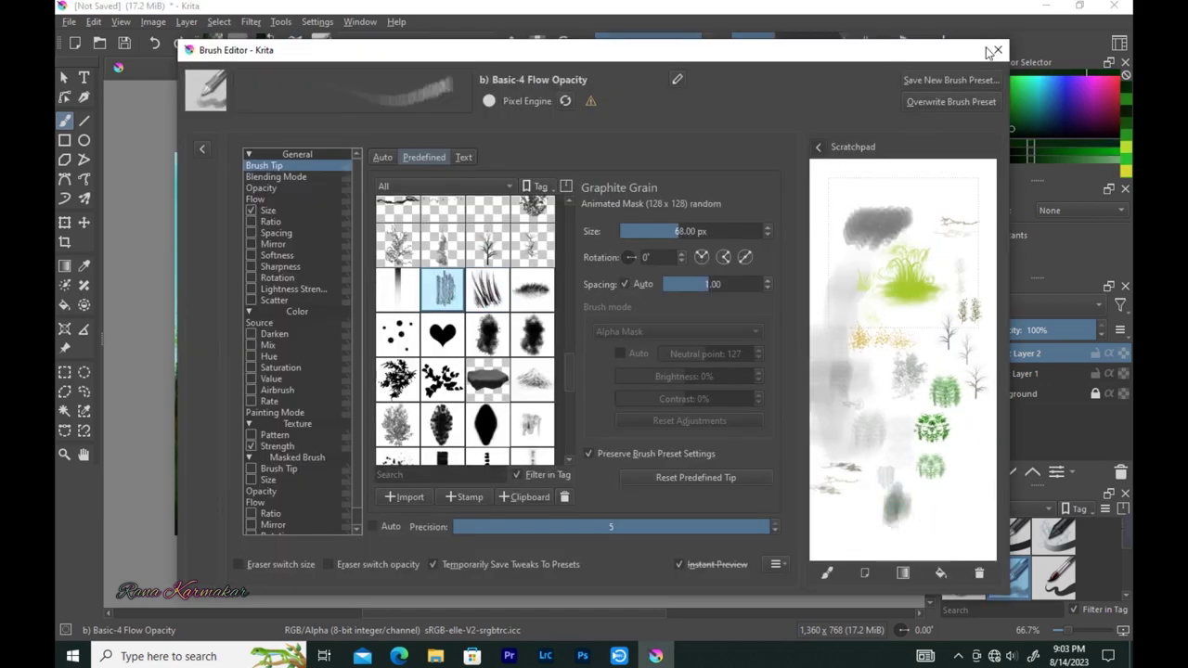
# Step: With a smaller brush in bright yellow-green, paint pine trees across the middle and right of the tree line
pyautogui.click(993, 50)
pyautogui.press('F5')
pyautogui.press('F5')
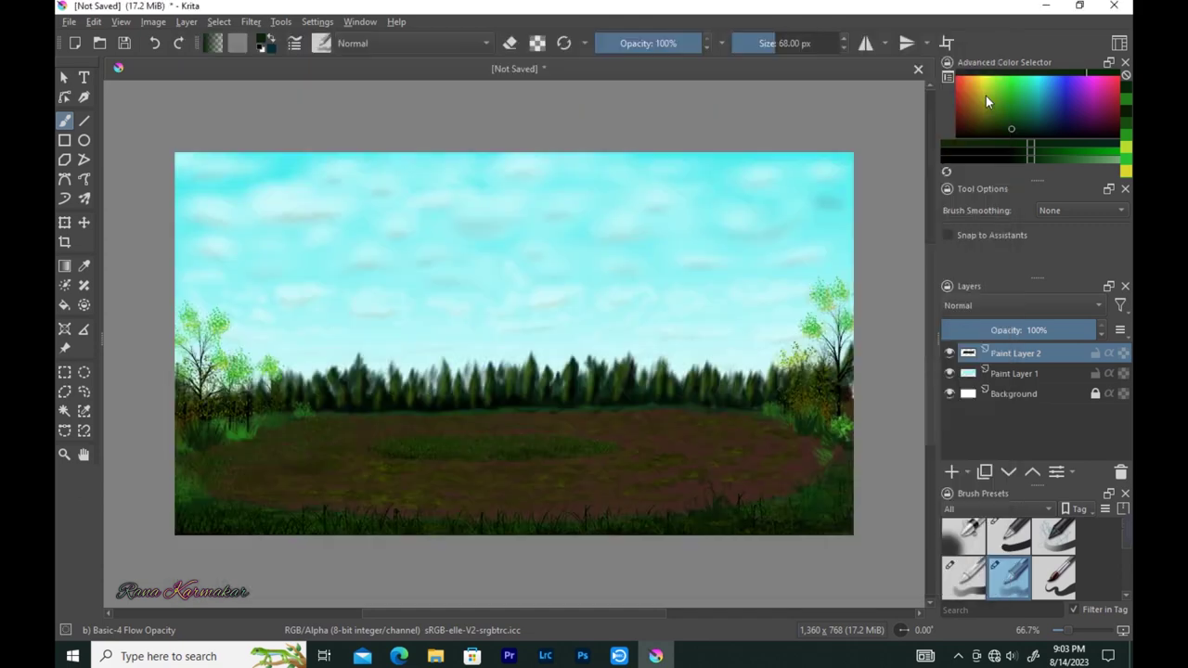
pyautogui.click(986, 96)
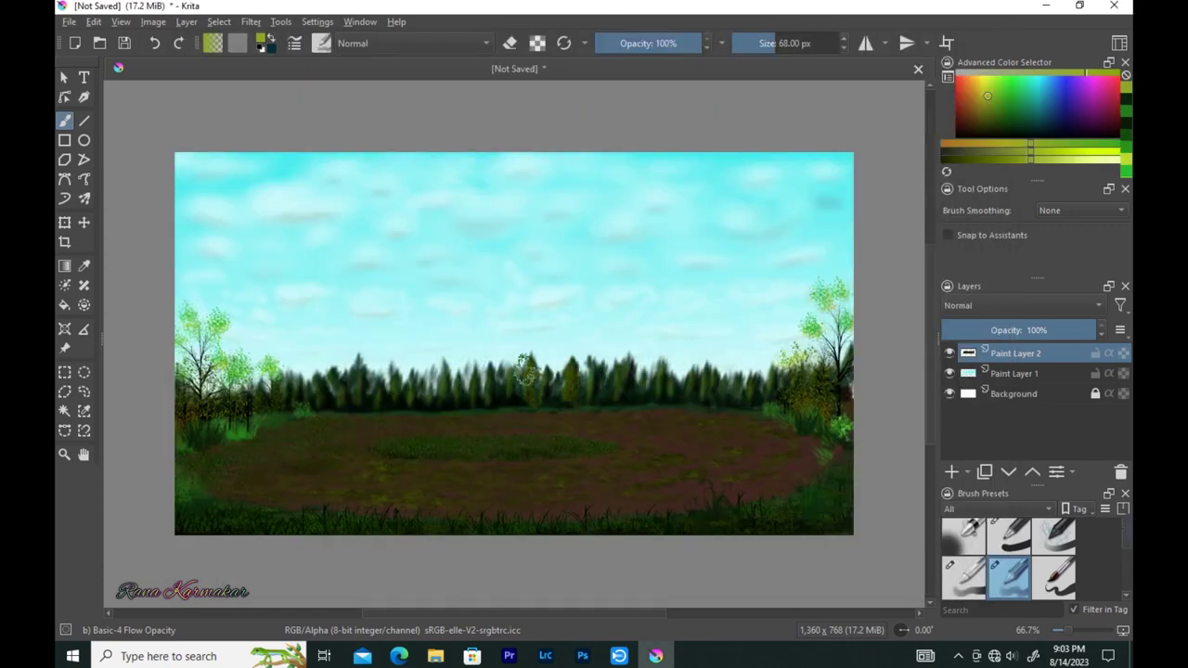
pyautogui.press('[')
pyautogui.moveTo(378, 386); pyautogui.dragTo(296, 389)
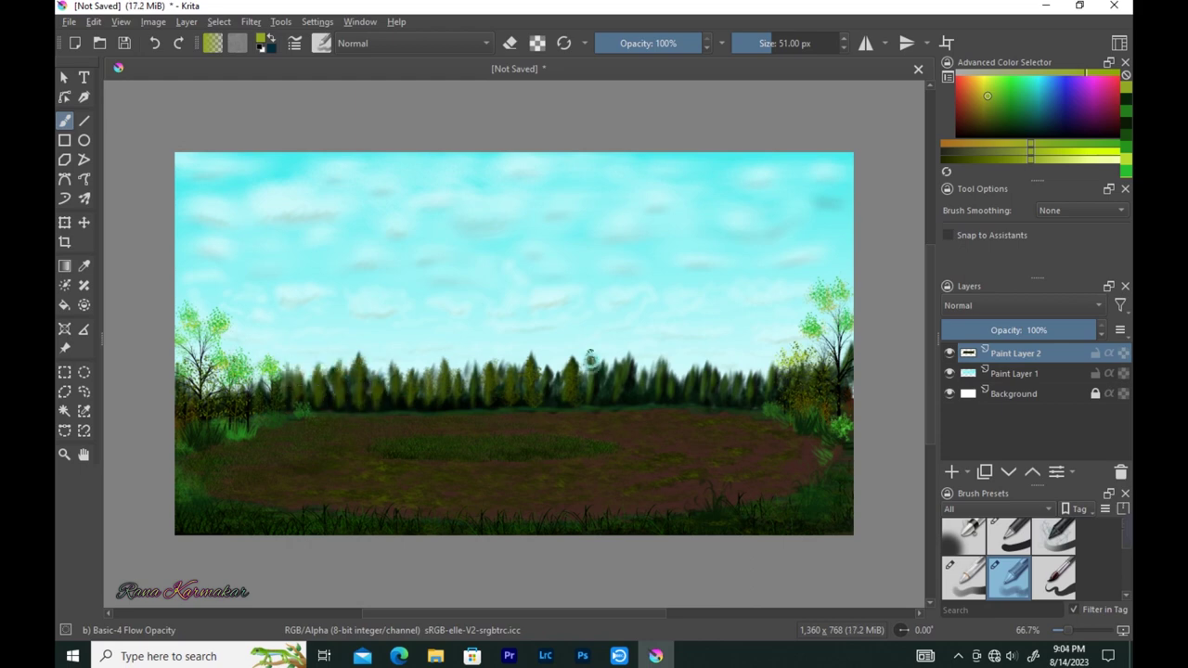
pyautogui.moveTo(590, 359)
pyautogui.mouseDown()
pyautogui.moveTo(625, 376)
pyautogui.moveTo(727, 381)
pyautogui.mouseUp()
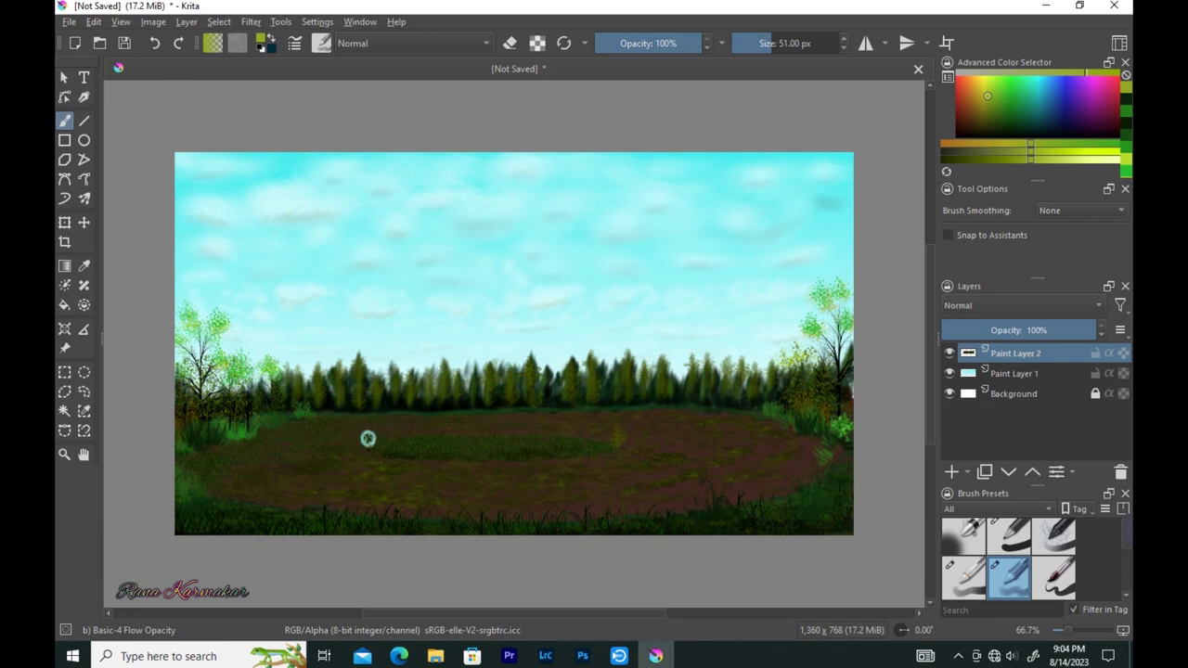
# Step: Stamp two rows of small plants along the grass patch, then paint ground with the Grass Patch tip
pyautogui.moveTo(369, 440); pyautogui.dragTo(600, 440)
pyautogui.moveTo(408, 429); pyautogui.dragTo(575, 423)
pyautogui.press('F5')
pyautogui.click(532, 279)
pyautogui.press('F5')
pyautogui.moveTo(653, 451)
pyautogui.mouseDown()
pyautogui.moveTo(736, 437)
pyautogui.moveTo(739, 465)
pyautogui.mouseUp()
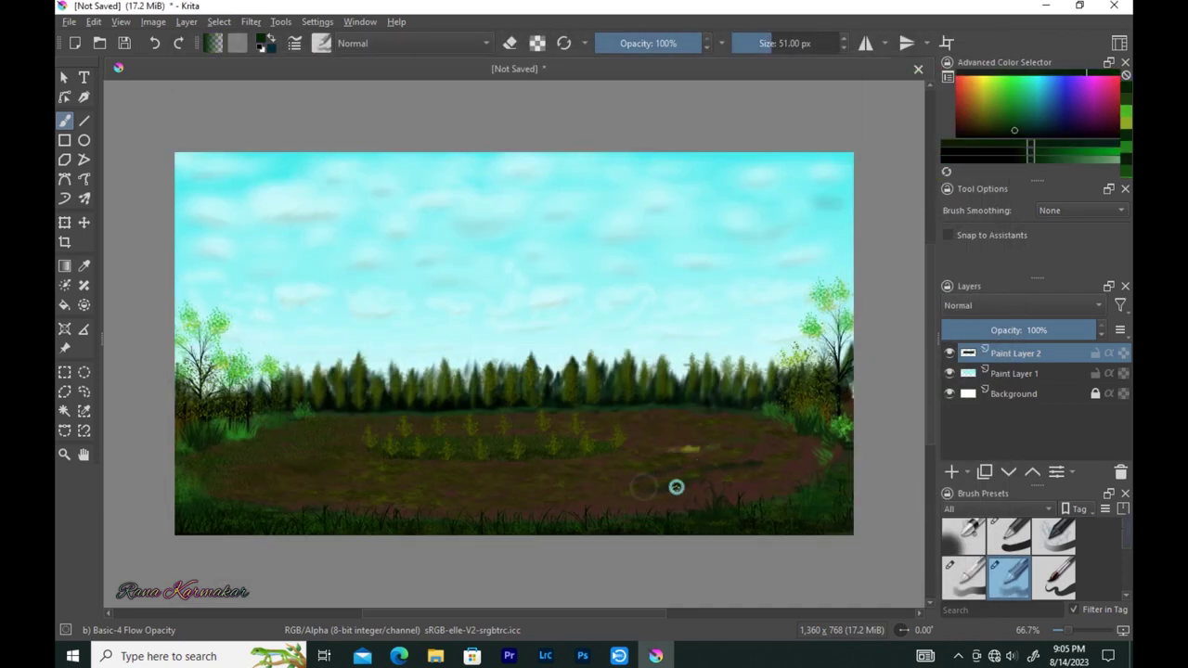
pyautogui.moveTo(517, 475); pyautogui.dragTo(747, 482)
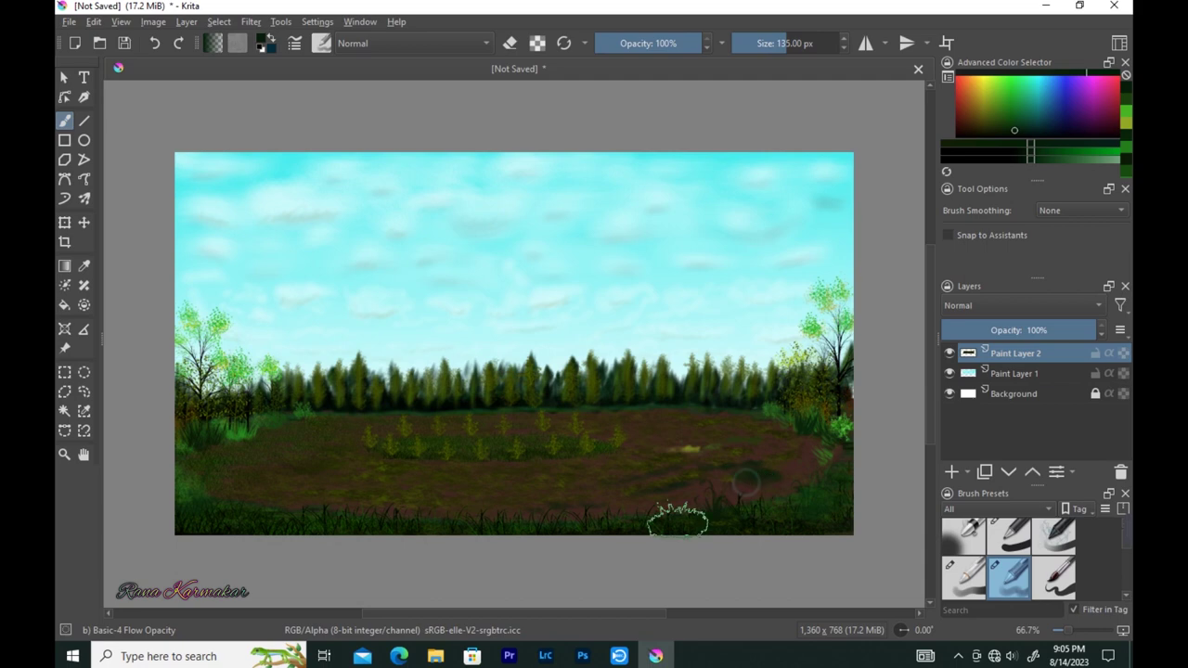
# Step: Sample darker greens for the side trees and choose a larger foliage brush tip
pyautogui.click(703, 424)
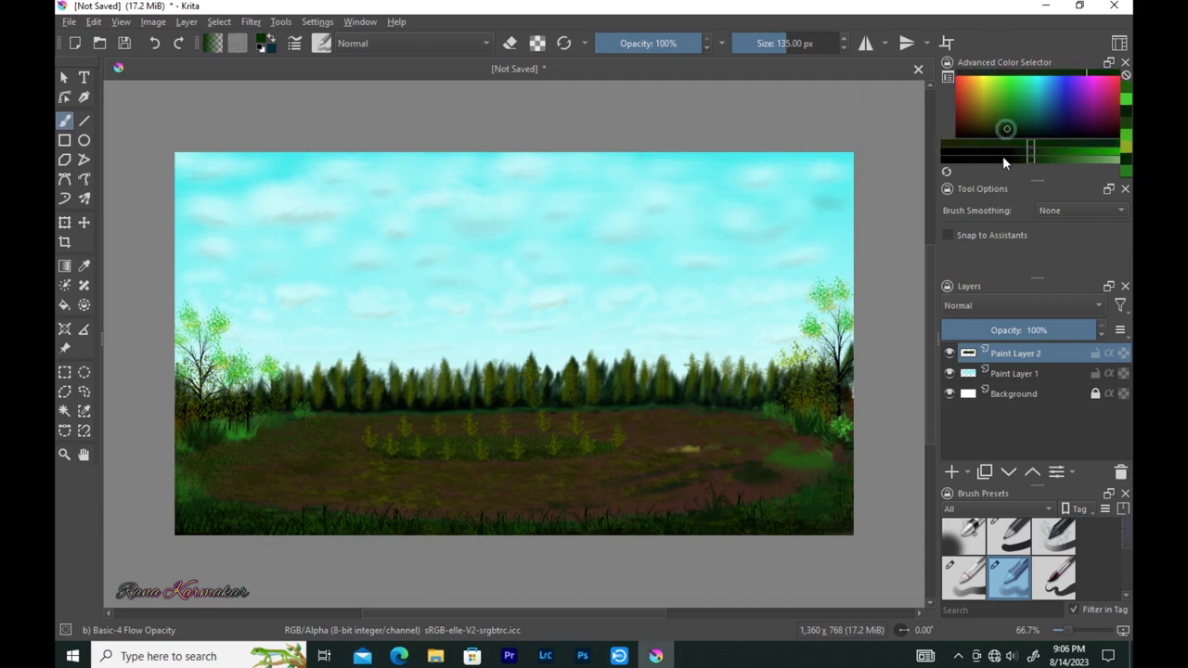
pyautogui.click(1005, 124)
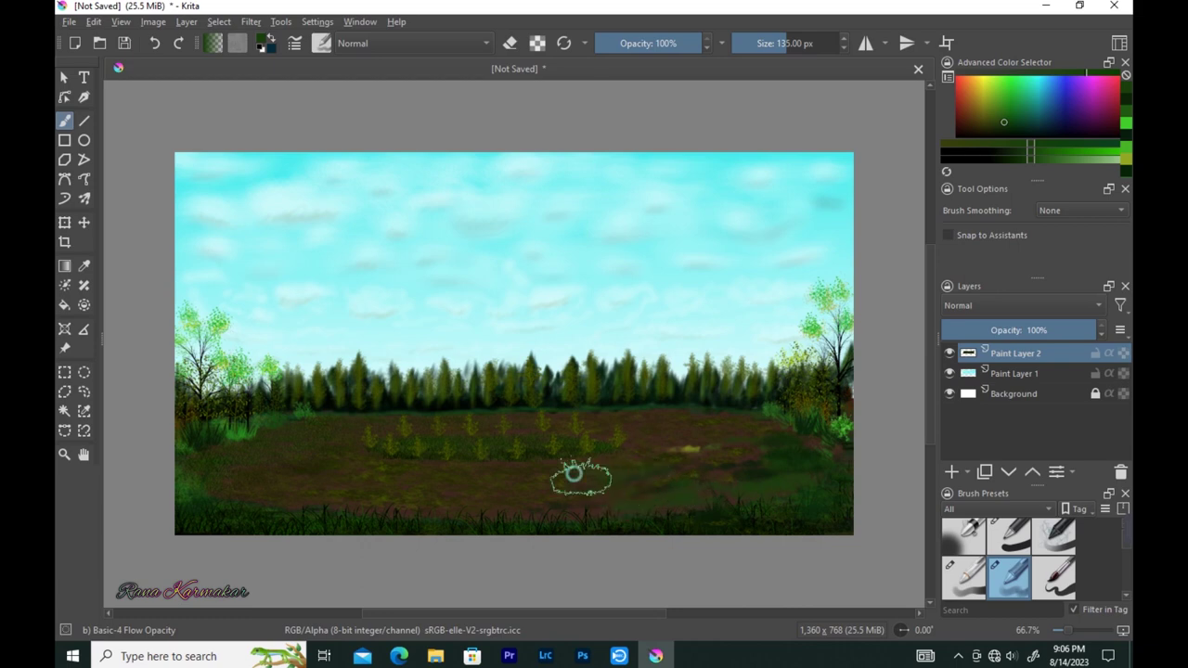
pyautogui.keyDown('ctrl'); pyautogui.click(264, 478); pyautogui.keyUp('ctrl')
pyautogui.keyDown('ctrl'); pyautogui.click(399, 492); pyautogui.keyUp('ctrl')
pyautogui.press('F5')
pyautogui.scroll(-5, 501, 353)
pyautogui.scroll(-3, 501, 353)
pyautogui.click(442, 392)
pyautogui.click(1003, 57)
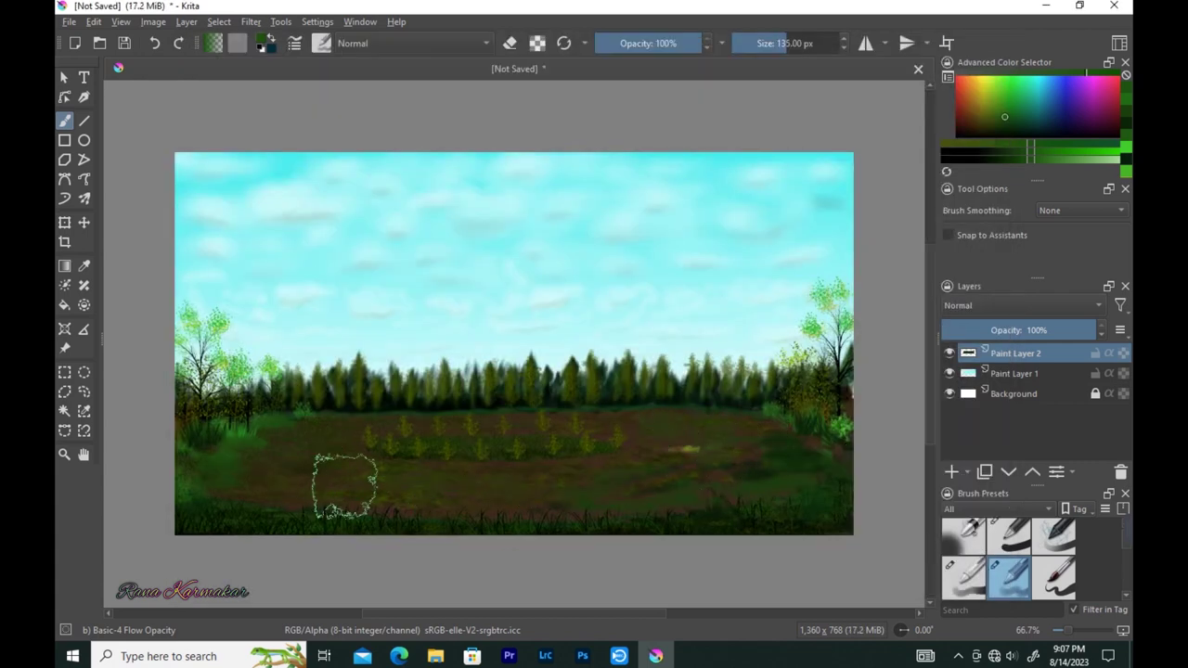
pyautogui.press('F5')
pyautogui.click(1011, 115)
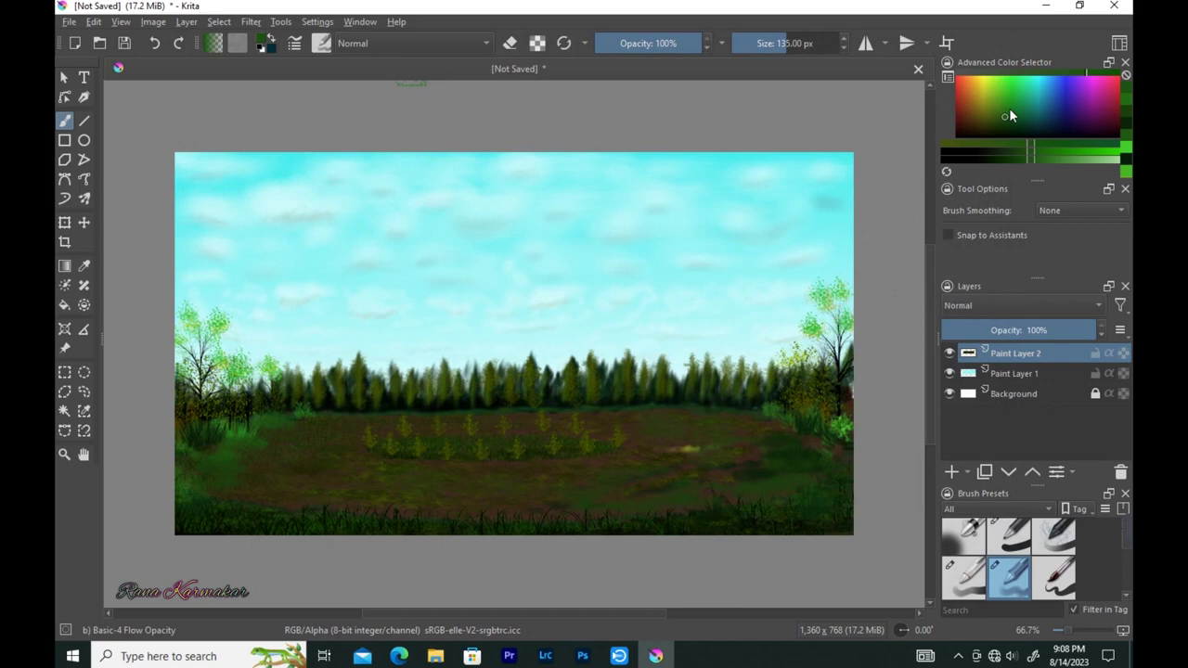
pyautogui.press(']')
pyautogui.press(']')
pyautogui.press(']')
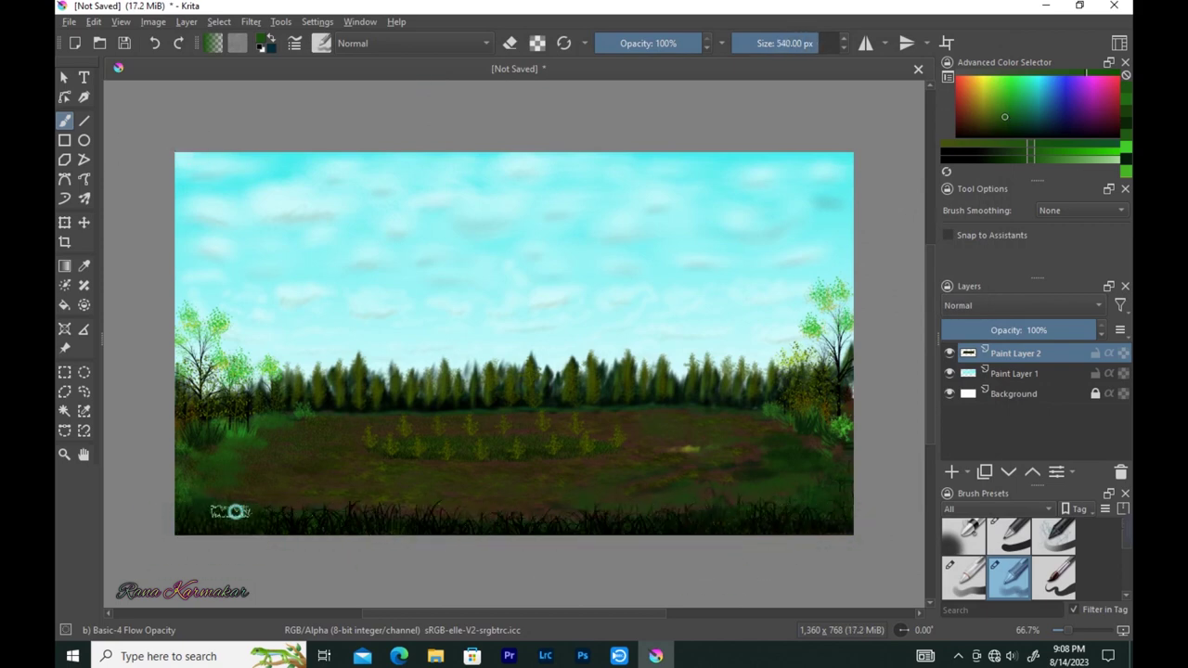
pyautogui.click(1003, 108)
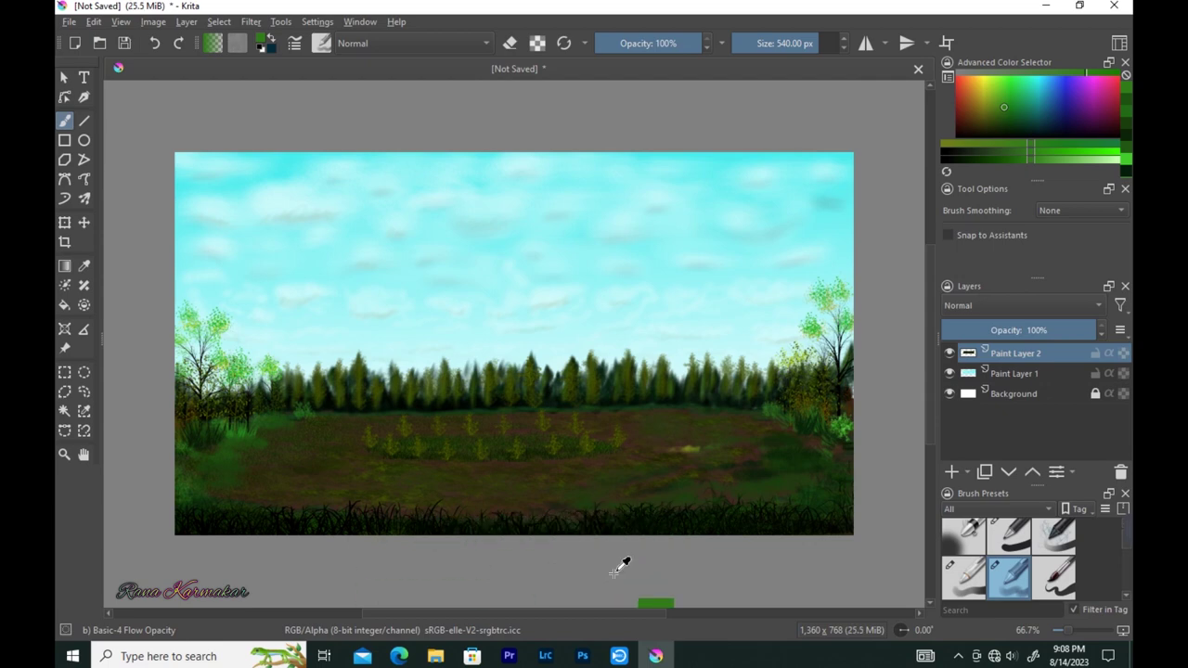
# Step: Stamp foliage onto the left and right trees, undoing one oversized stamp
pyautogui.click(321, 43)
pyautogui.click(996, 48)
pyautogui.click(798, 334)
pyautogui.hotkey('ctrl', 'z')
pyautogui.press('[')
pyautogui.click(816, 329)
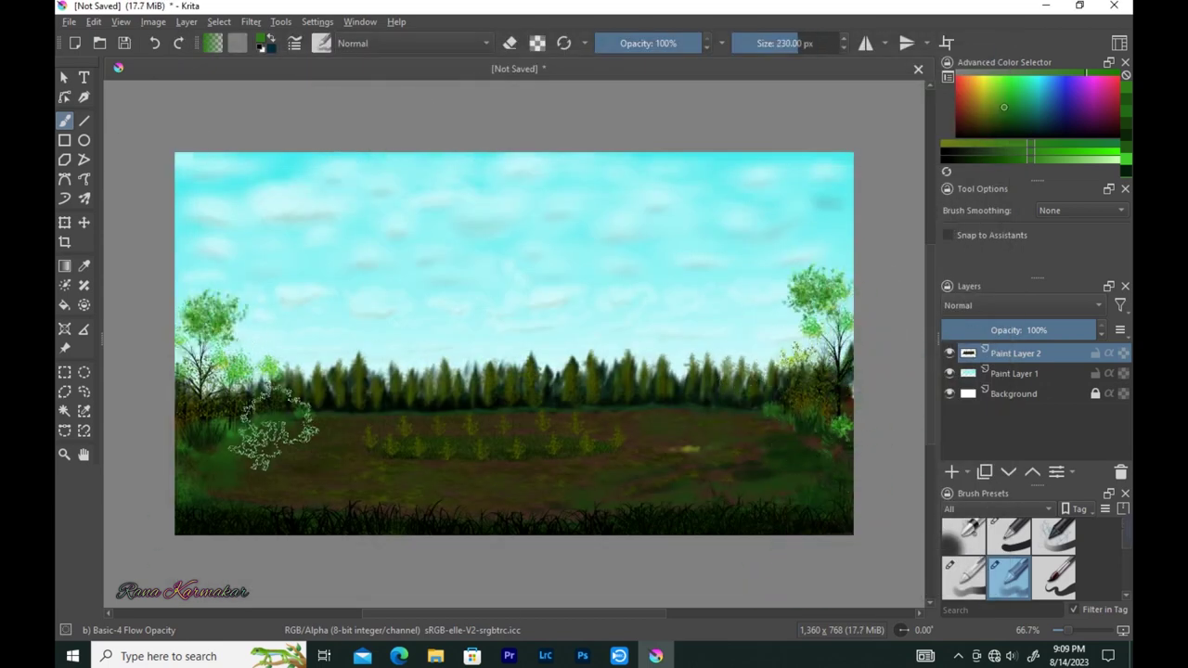
pyautogui.click(227, 338)
pyautogui.click(784, 345)
# Step: Add a new empty paint layer and enable the brush tip's ratio option
pyautogui.click(951, 471)
pyautogui.click(299, 46)
pyautogui.click(252, 277)
pyautogui.click(251, 222)
pyautogui.click(391, 286)
# Step: Draw a vertical flagpole line from the central plants up into the sky
pyautogui.moveTo(845, 171); pyautogui.dragTo(868, 192)
pyautogui.press('v')
pyautogui.moveTo(494, 440); pyautogui.dragTo(494, 189)
pyautogui.press('b')
pyautogui.press('[')
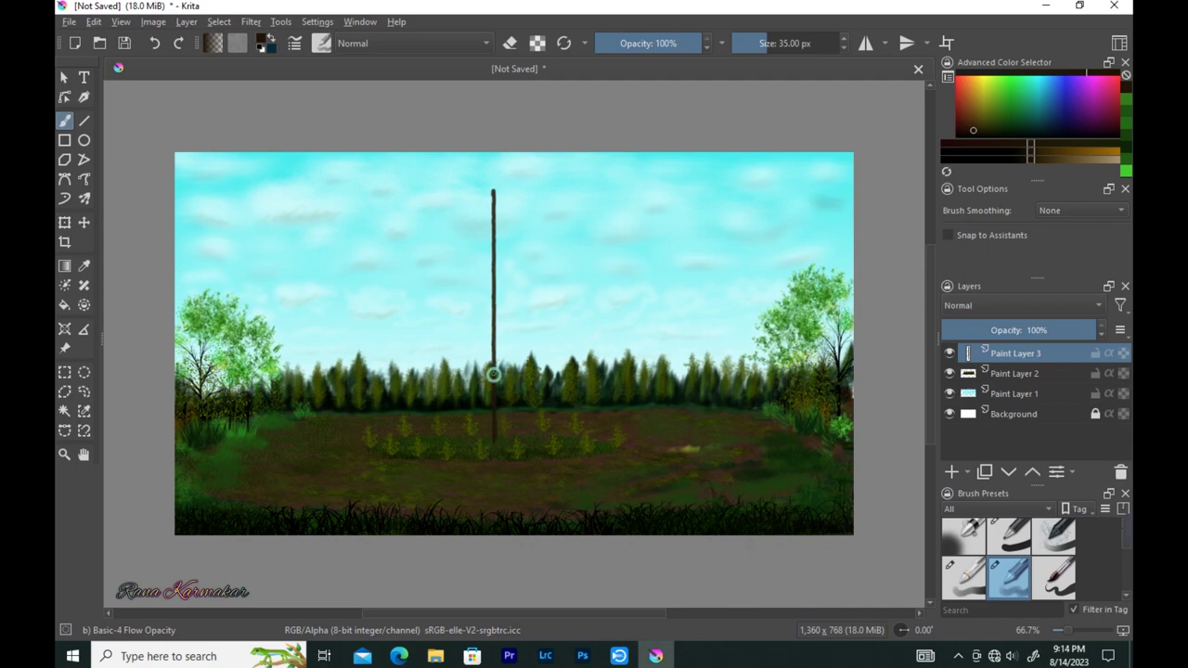
# Step: With a smaller brush in orange, outline and fill a waving flag at the pole's top
pyautogui.press('[')
pyautogui.press('[')
pyautogui.press('[')
pyautogui.click(969, 82)
pyautogui.moveTo(576, 190); pyautogui.dragTo(510, 211)
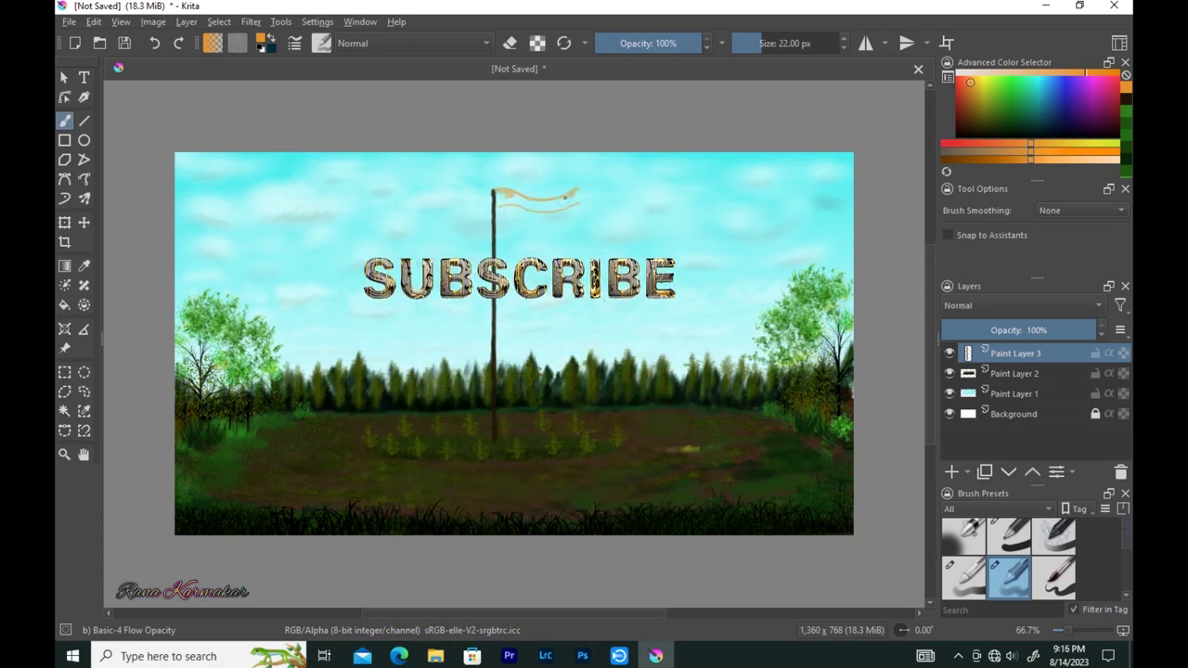
pyautogui.moveTo(563, 195); pyautogui.dragTo(496, 195)
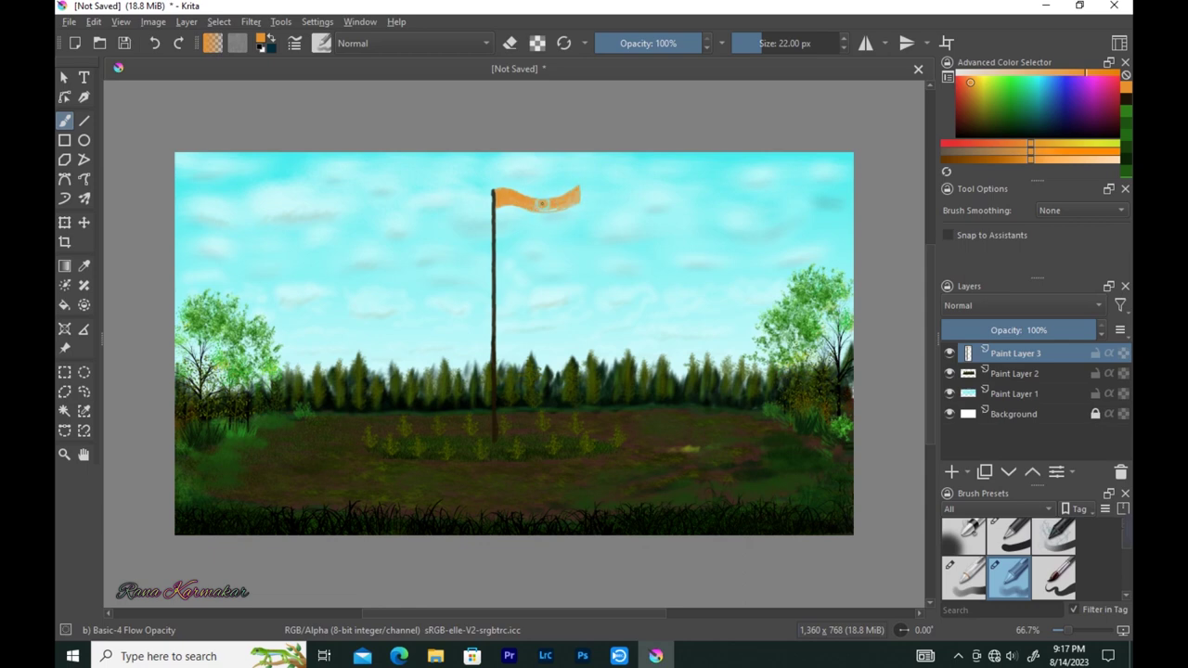
# Step: Pick white, zoom in on the flag, and paint its white middle band
pyautogui.moveTo(551, 207); pyautogui.dragTo(530, 205)
pyautogui.moveTo(1005, 100)
pyautogui.mouseDown()
pyautogui.moveTo(1013, 90)
pyautogui.moveTo(1038, 172)
pyautogui.mouseUp()
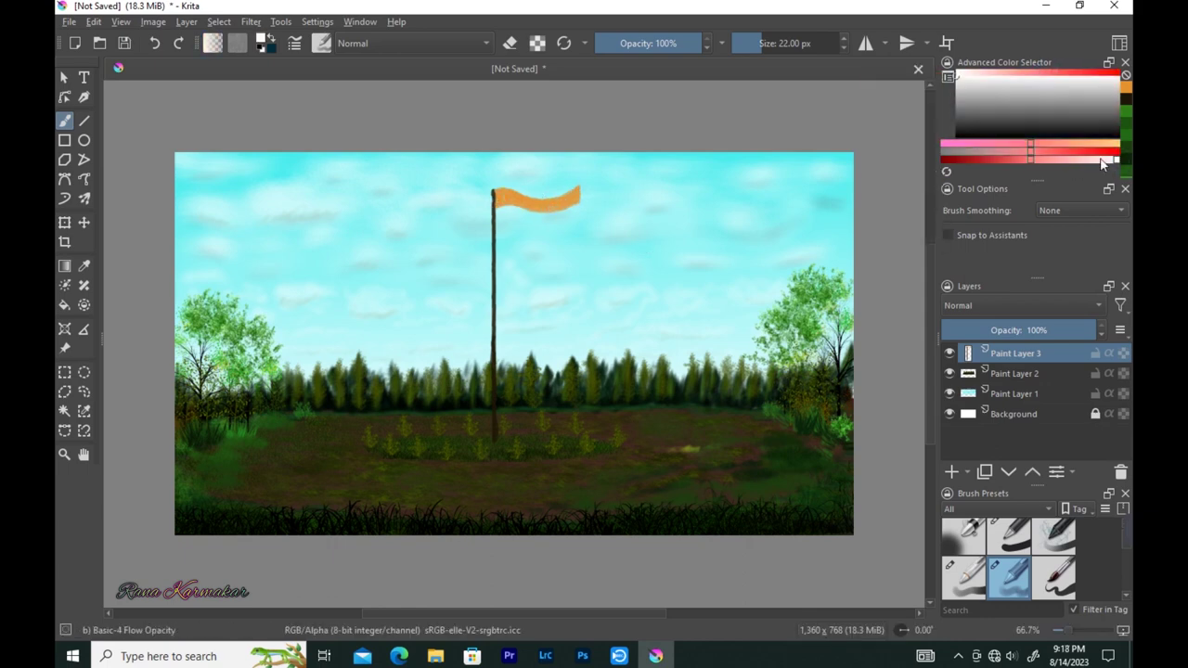
pyautogui.click(1126, 98)
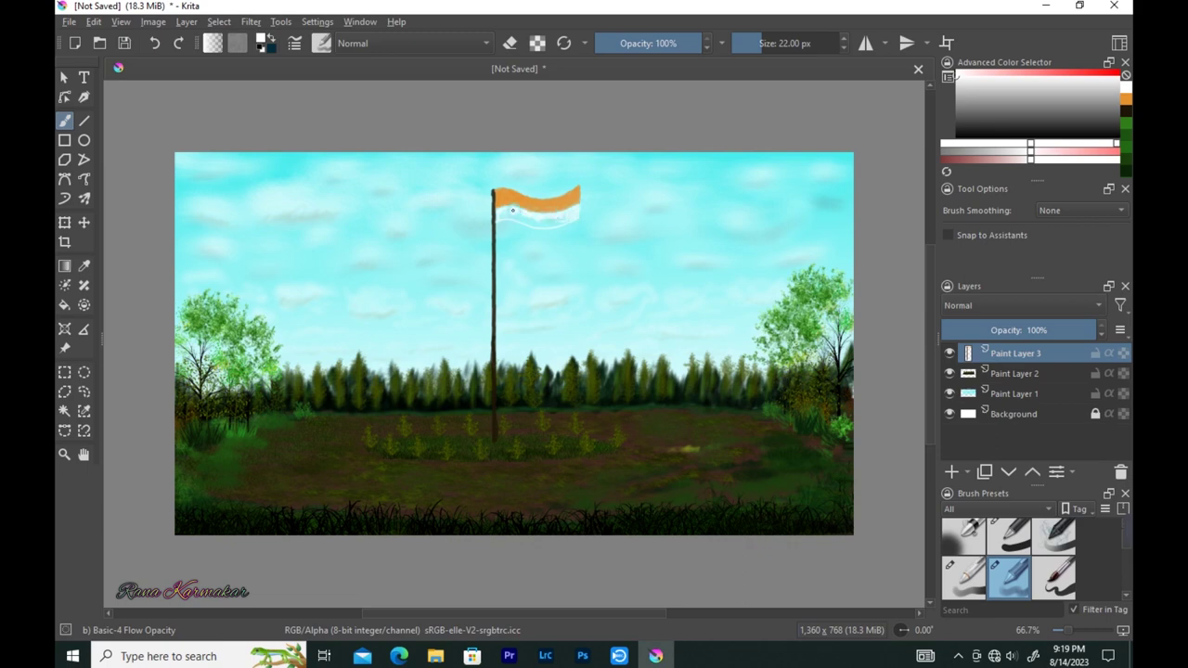
pyautogui.press('+')
pyautogui.press('+')
pyautogui.press('+')
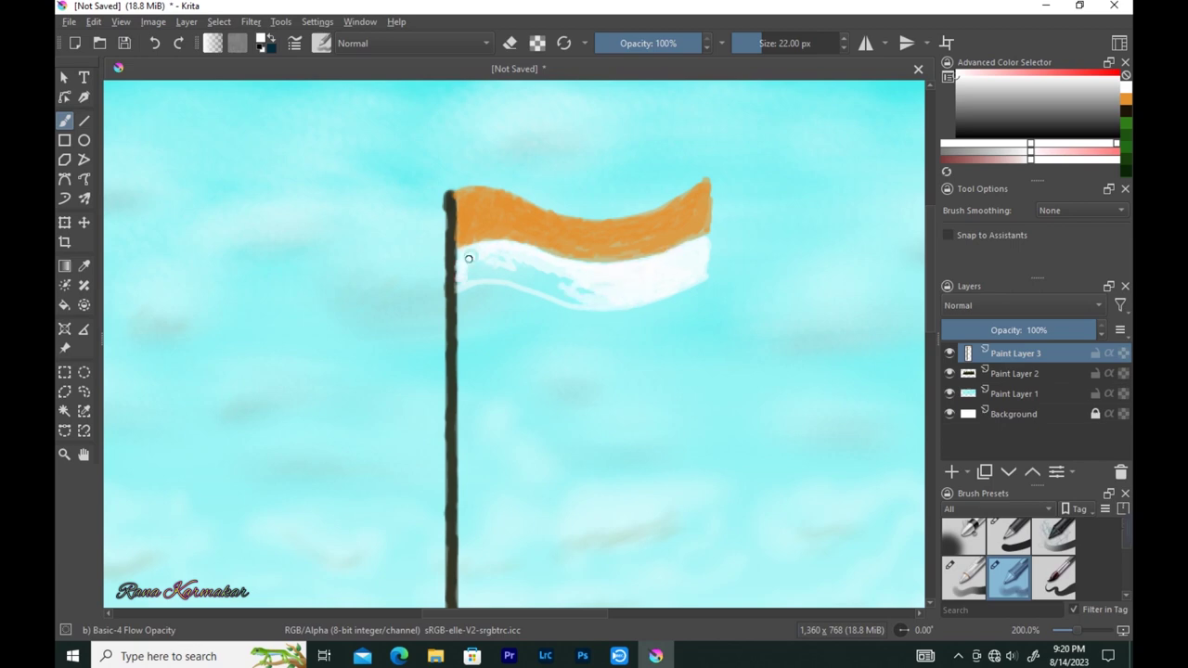
pyautogui.moveTo(569, 288); pyautogui.dragTo(486, 268)
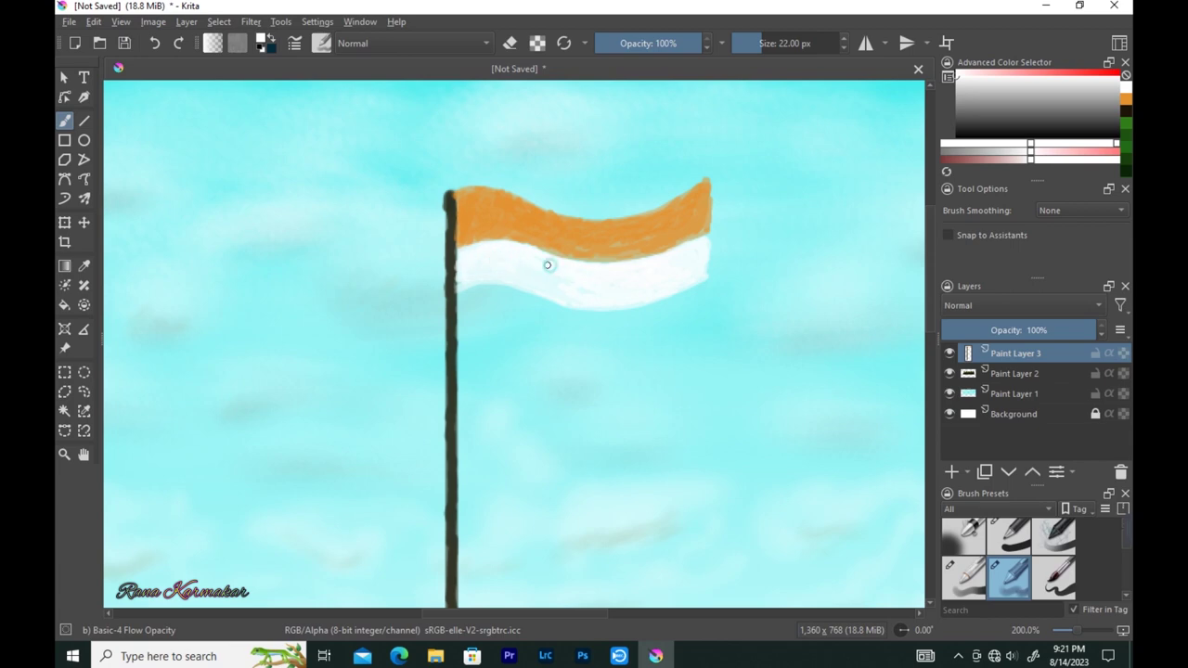
# Step: Sample the flag's orange to fill gaps in the top band, then sample white
pyautogui.keyDown('ctrl'); pyautogui.click(618, 232); pyautogui.keyUp('ctrl')
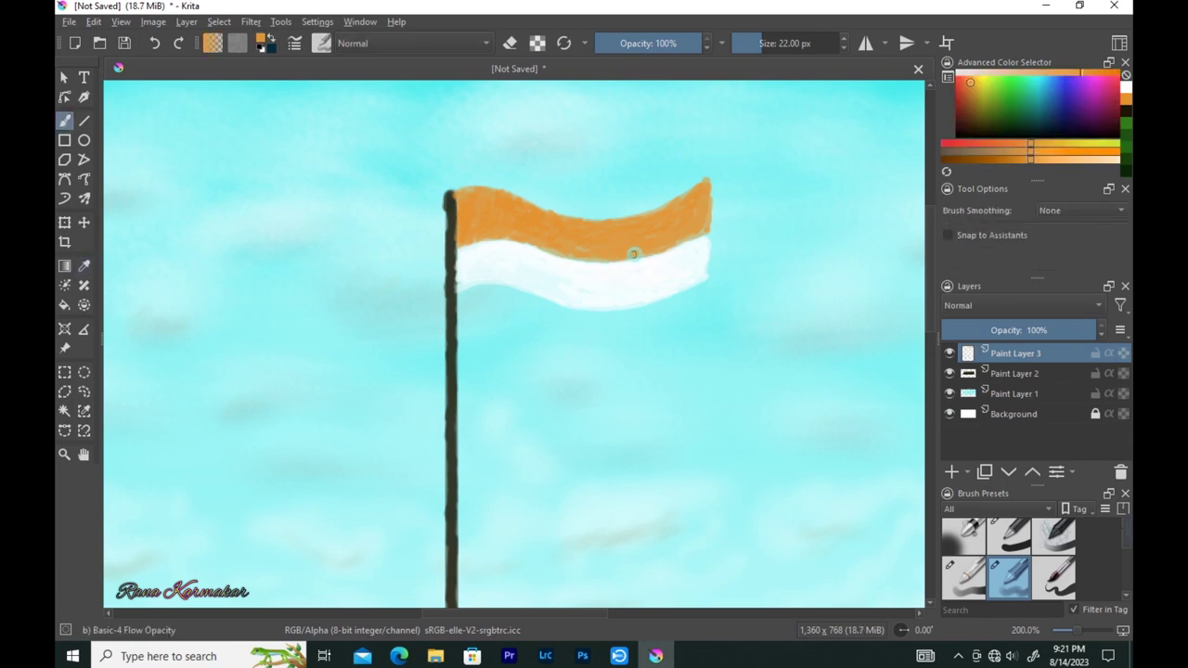
pyautogui.moveTo(705, 214); pyautogui.dragTo(650, 232)
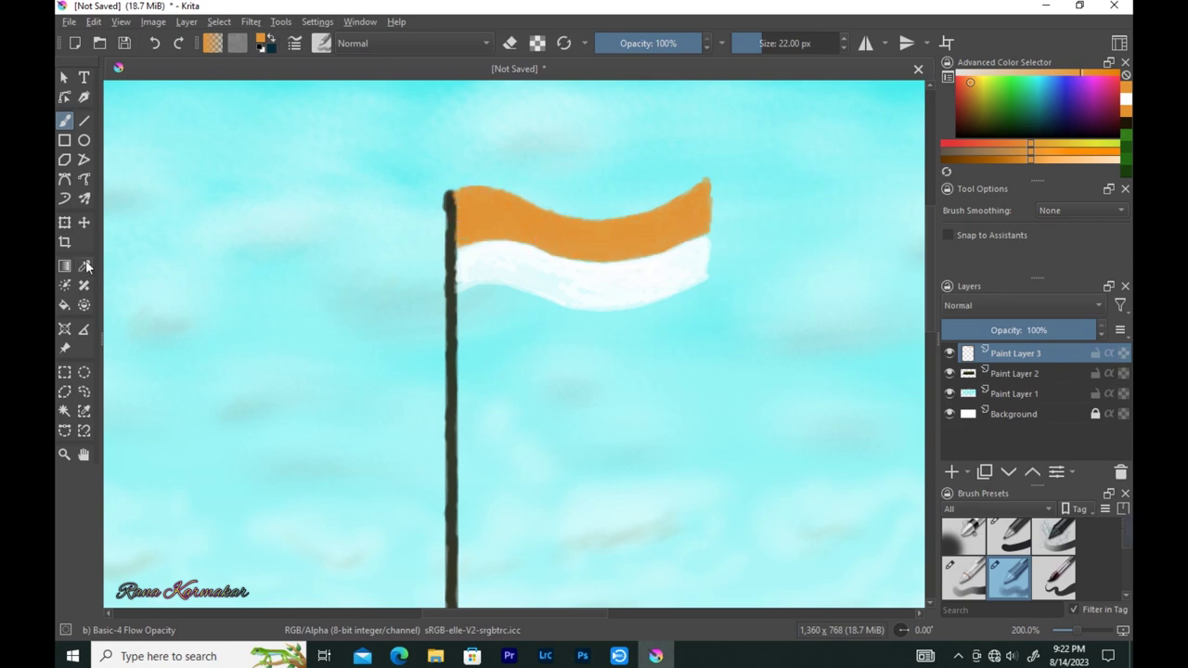
pyautogui.keyDown('ctrl'); pyautogui.click(524, 274); pyautogui.keyUp('ctrl')
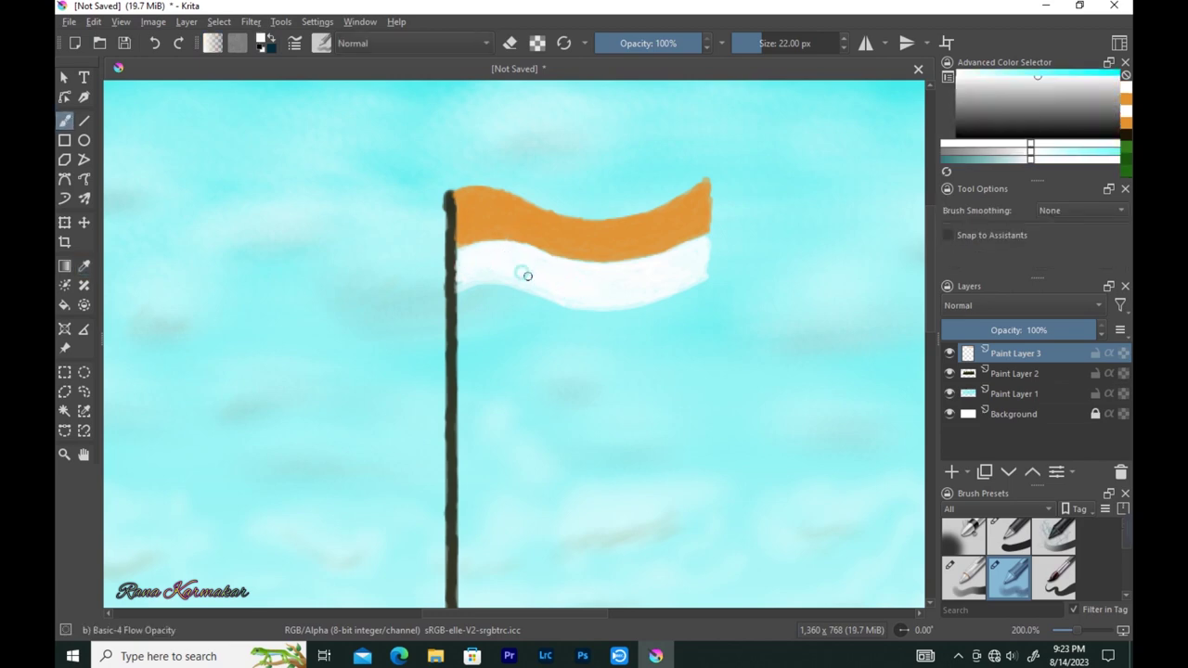
pyautogui.press('[')
pyautogui.press('[')
# Step: Pick green and outline then fill the flag's bottom band solid, adjusting brush size between strokes
pyautogui.click(1045, 153)
pyautogui.moveTo(571, 353); pyautogui.dragTo(705, 326)
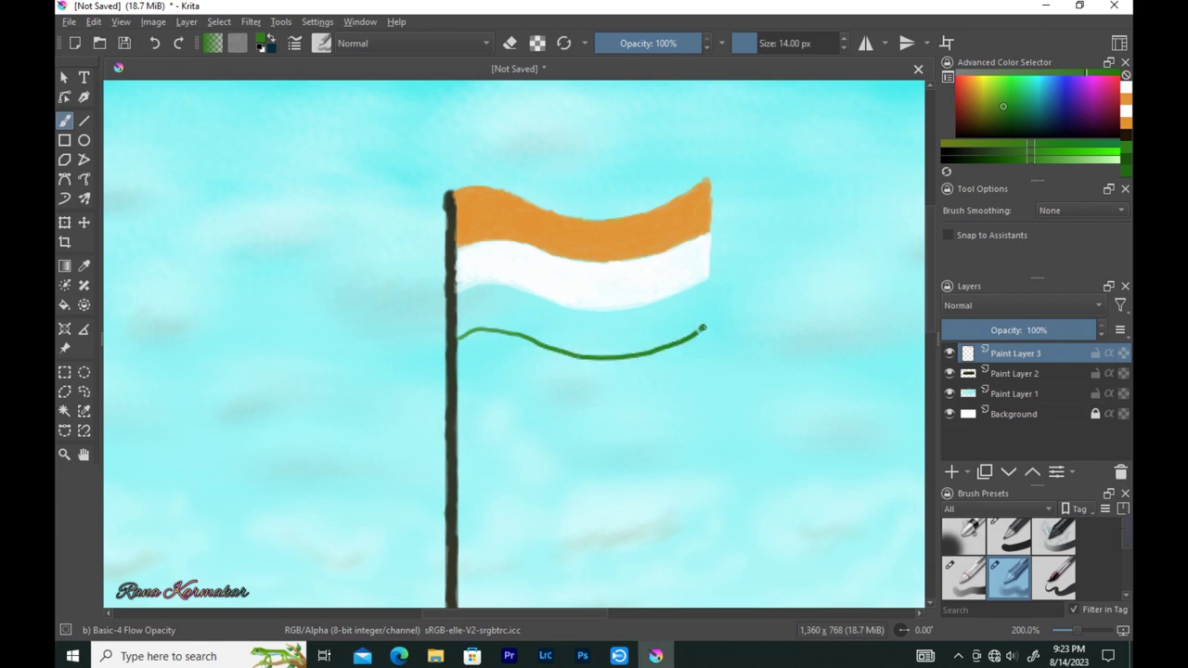
pyautogui.press(']')
pyautogui.press(']')
pyautogui.press(']')
pyautogui.moveTo(461, 333)
pyautogui.mouseDown()
pyautogui.moveTo(480, 307)
pyautogui.moveTo(568, 346)
pyautogui.moveTo(696, 317)
pyautogui.moveTo(461, 295)
pyautogui.mouseUp()
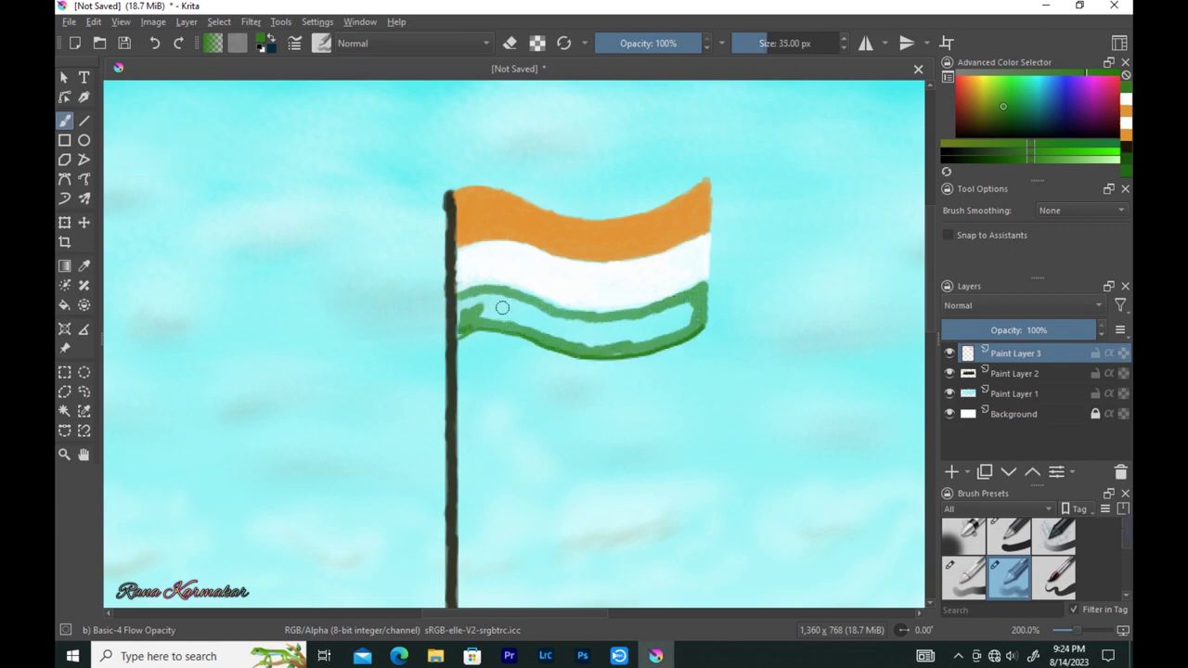
pyautogui.moveTo(531, 307)
pyautogui.mouseDown()
pyautogui.moveTo(483, 302)
pyautogui.moveTo(488, 325)
pyautogui.moveTo(459, 299)
pyautogui.mouseUp()
pyautogui.press('l')
pyautogui.press('l')
pyautogui.press('[')
pyautogui.press('[')
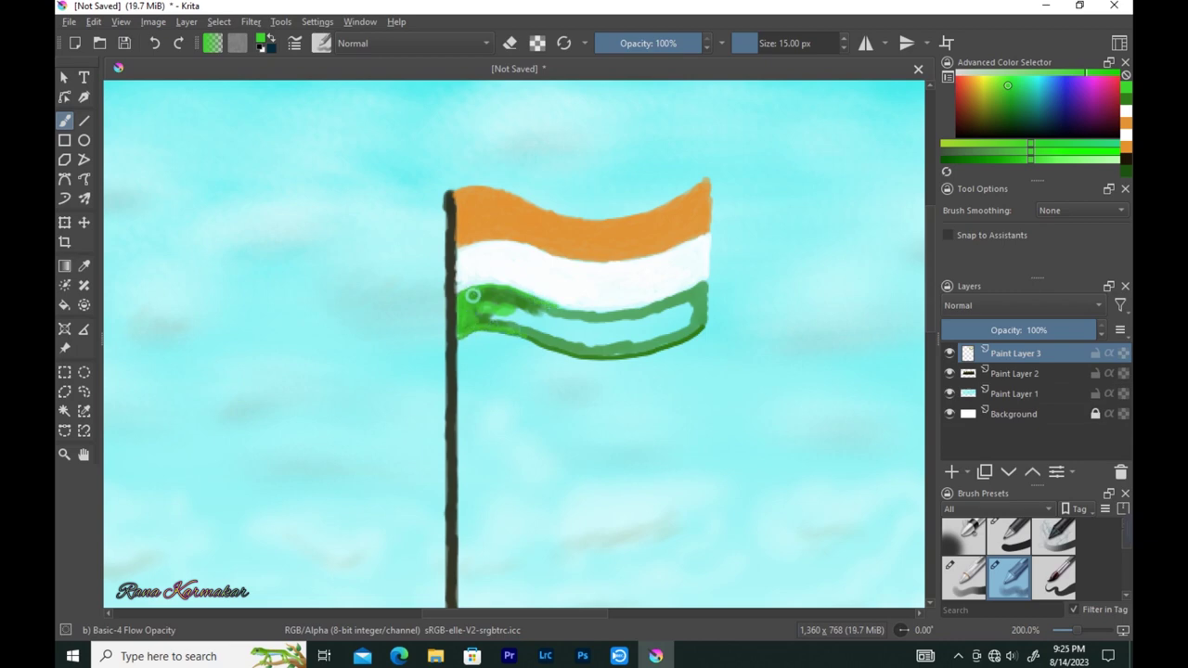
pyautogui.press(']')
pyautogui.press(']')
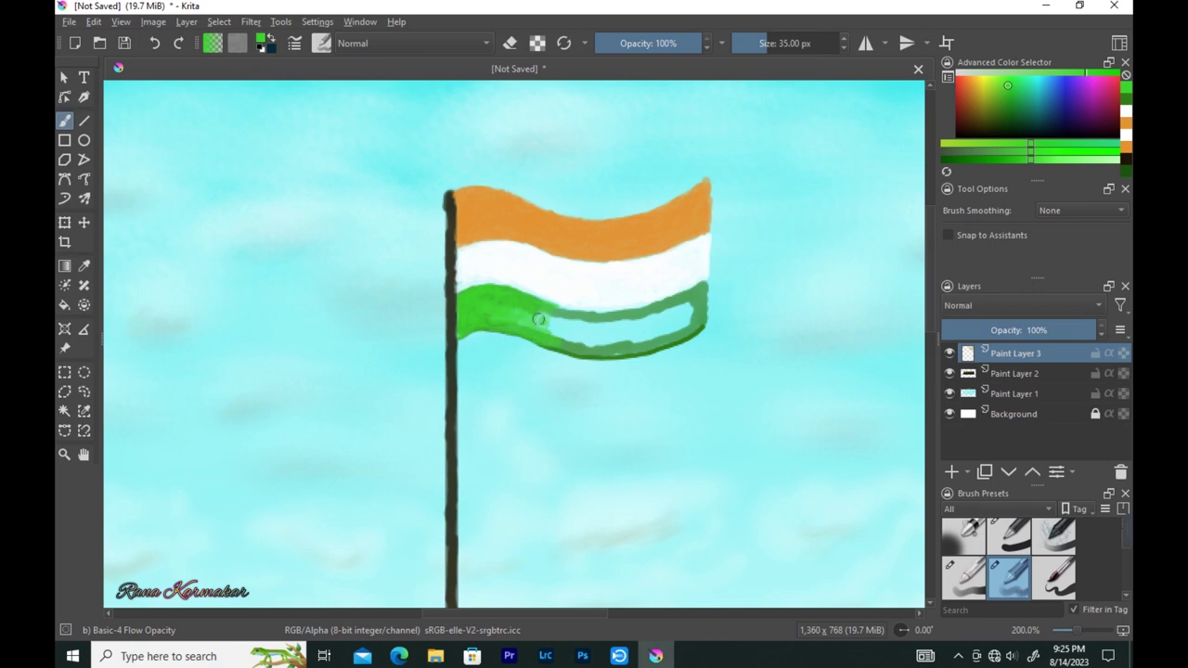
pyautogui.moveTo(548, 322)
pyautogui.mouseDown()
pyautogui.moveTo(630, 334)
pyautogui.moveTo(702, 291)
pyautogui.moveTo(686, 339)
pyautogui.moveTo(605, 356)
pyautogui.moveTo(690, 298)
pyautogui.moveTo(597, 340)
pyautogui.mouseUp()
pyautogui.press('[')
pyautogui.press('[')
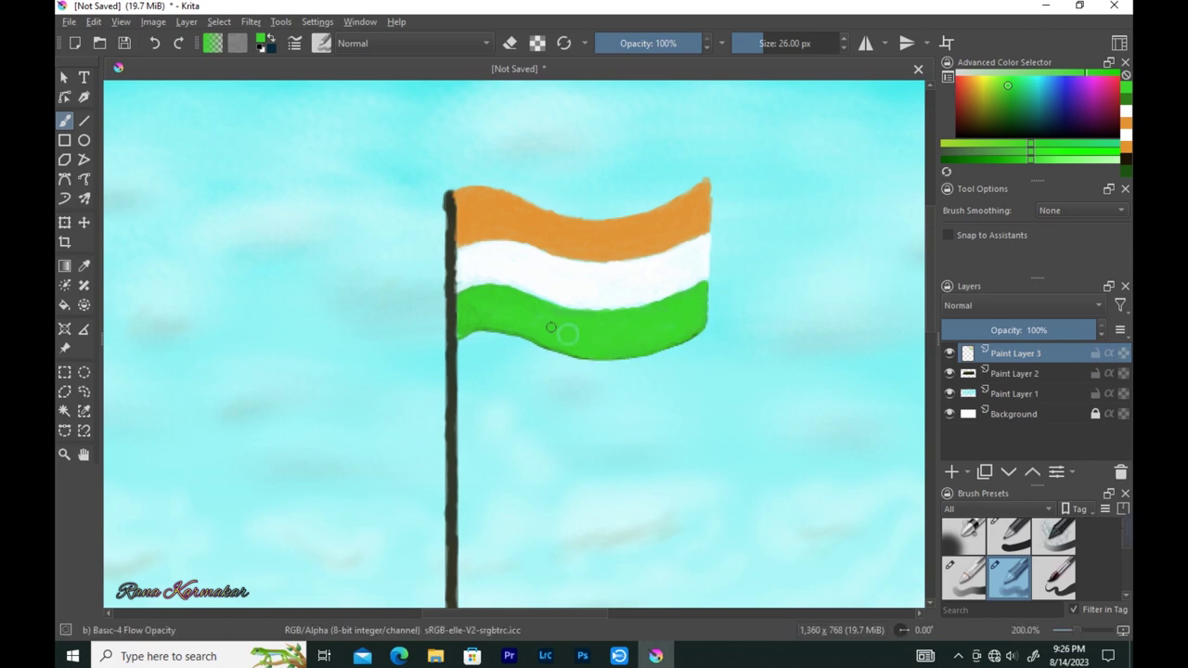
pyautogui.press('o')
pyautogui.press('d')
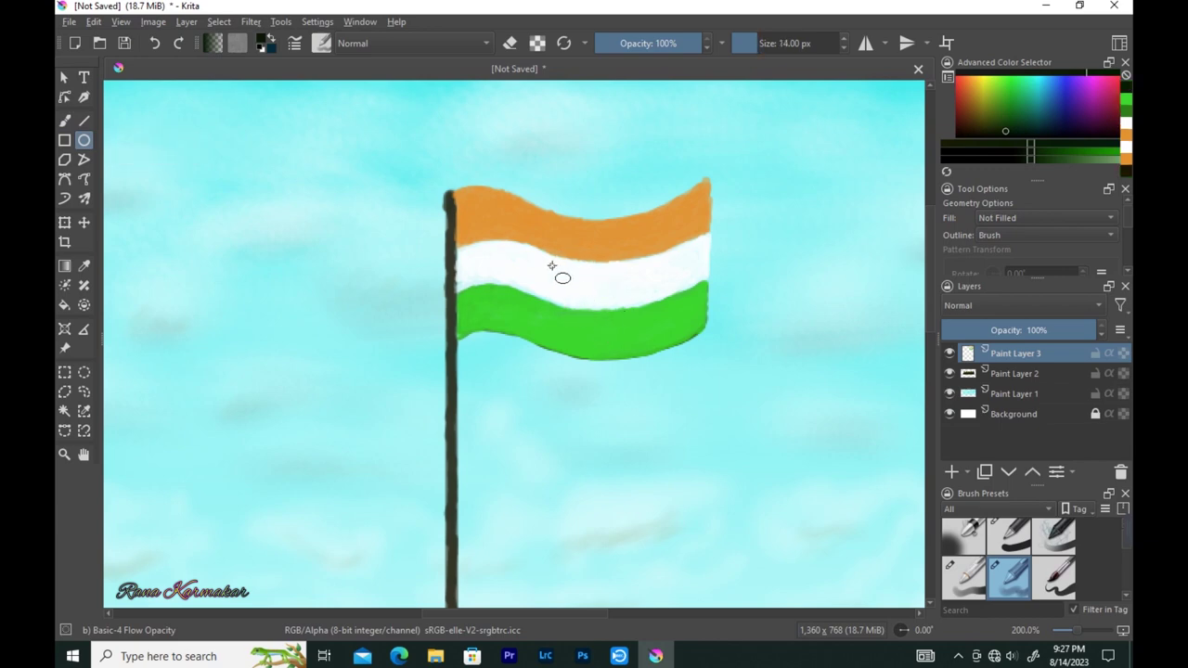
# Step: Draw a black circle with straight-line spokes in the white band's centre, then zoom out to 66.7%
pyautogui.moveTo(554, 264); pyautogui.dragTo(596, 306)
pyautogui.press('v')
pyautogui.moveTo(561, 270)
pyautogui.mouseDown()
pyautogui.moveTo(588, 272)
pyautogui.moveTo(577, 299)
pyautogui.mouseUp()
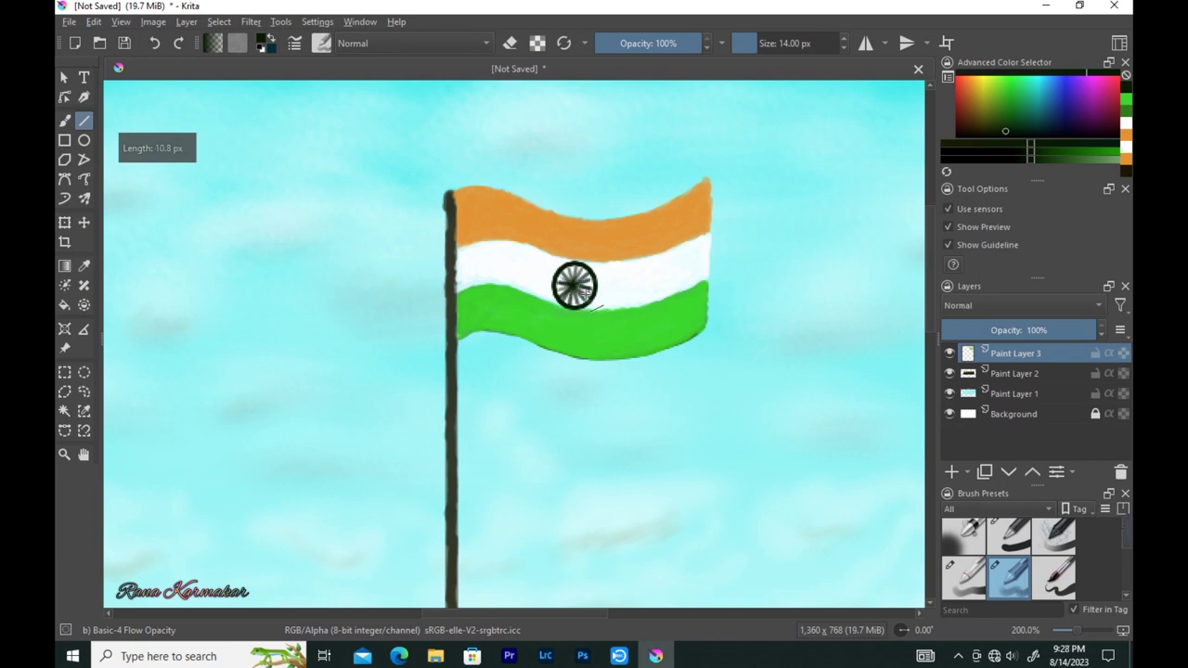
pyautogui.moveTo(562, 263); pyautogui.dragTo(573, 277)
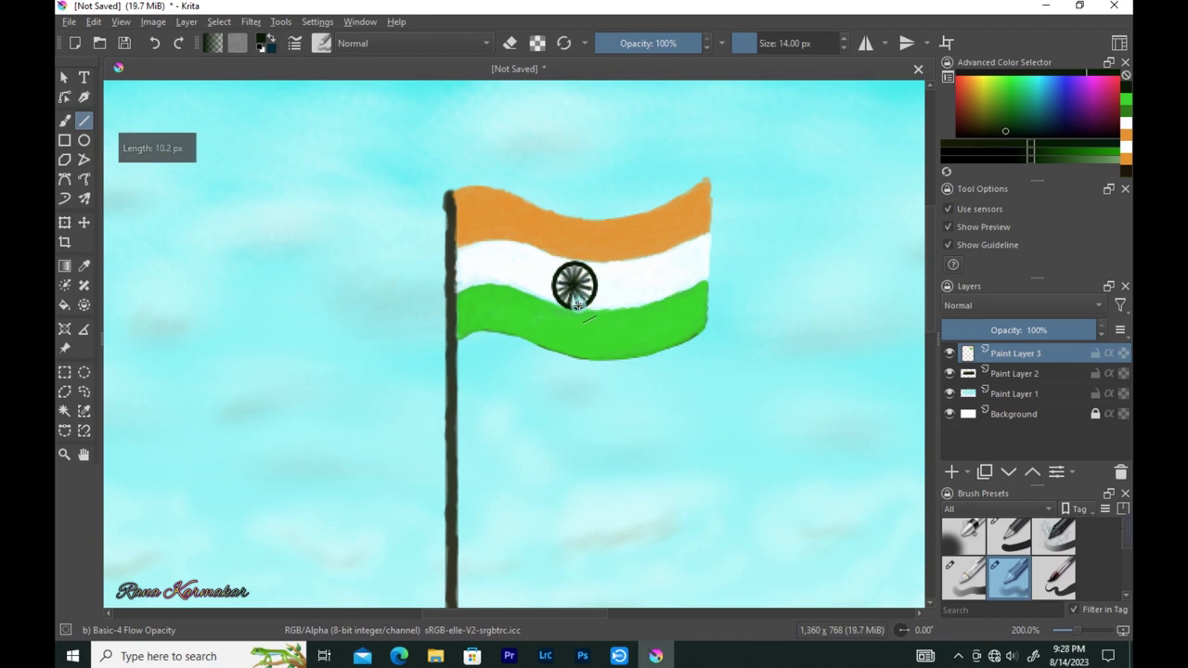
pyautogui.scroll(-1, 575, 283)
pyautogui.scroll(-2, 650, 331)
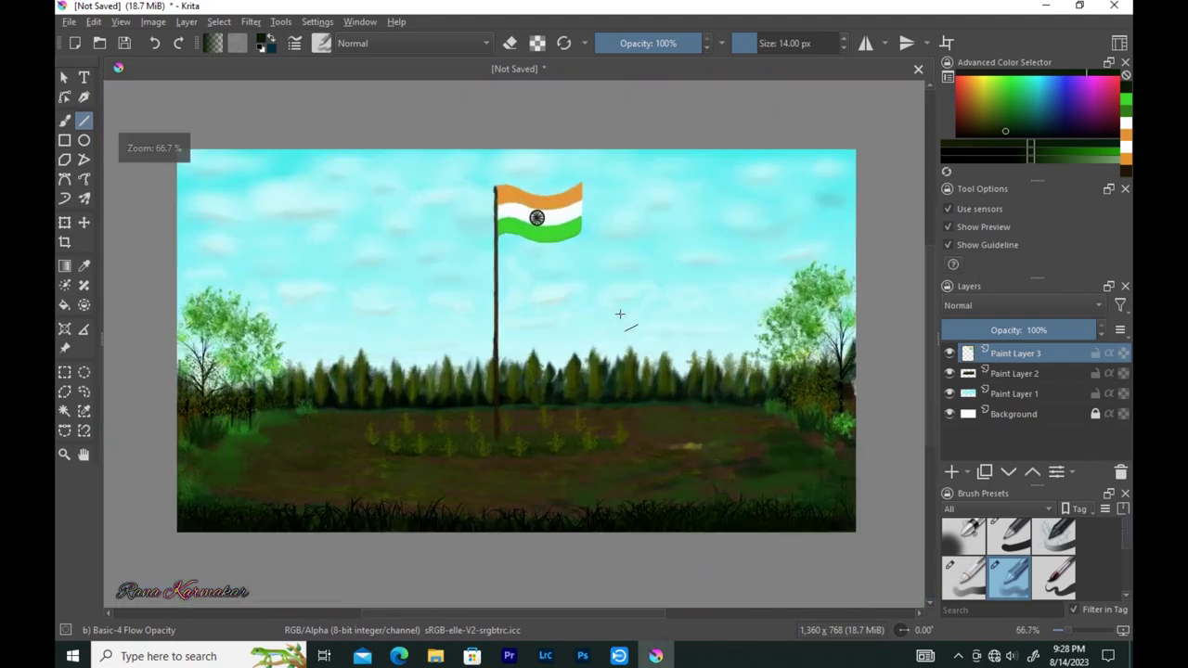
# Step: Paint a small orange mark with a 4 px freehand brush in the bottom-right grass
pyautogui.click(65, 121)
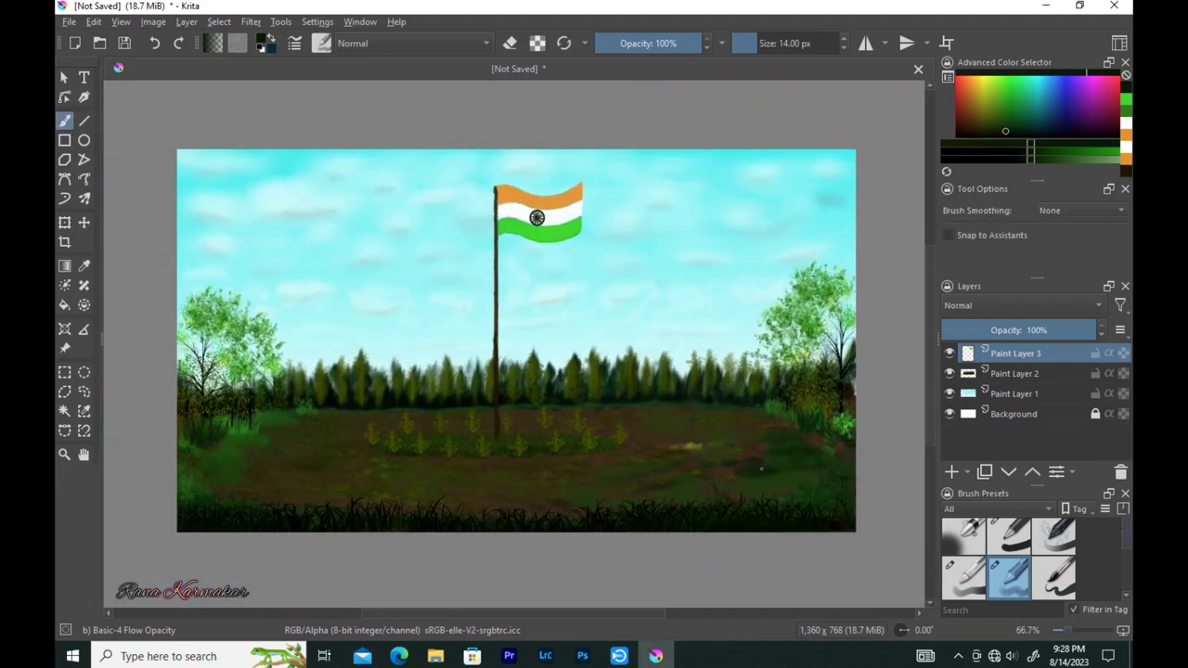
pyautogui.scroll(4, 522, 371)
pyautogui.scroll(2, 671, 503)
pyautogui.press('[')
pyautogui.press('[')
pyautogui.click(971, 84)
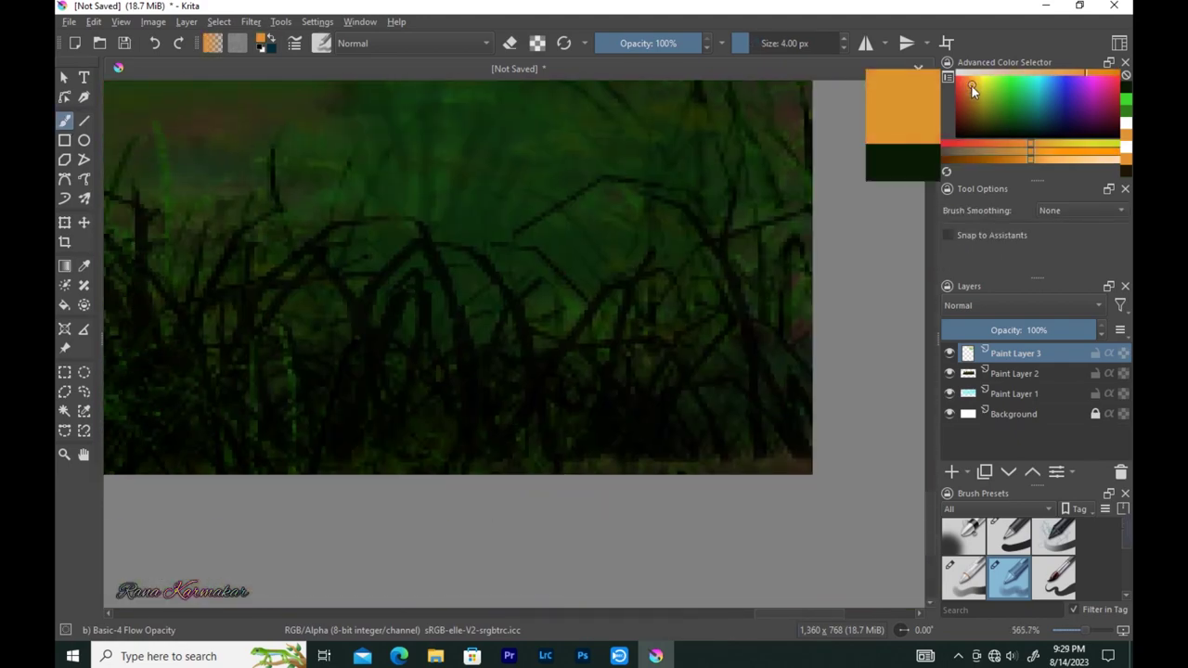
pyautogui.moveTo(687, 464); pyautogui.dragTo(733, 428)
pyautogui.scroll(-3, 733, 429)
pyautogui.scroll(-3, 557, 194)
pyautogui.moveTo(686, 368); pyautogui.dragTo(666, 386)
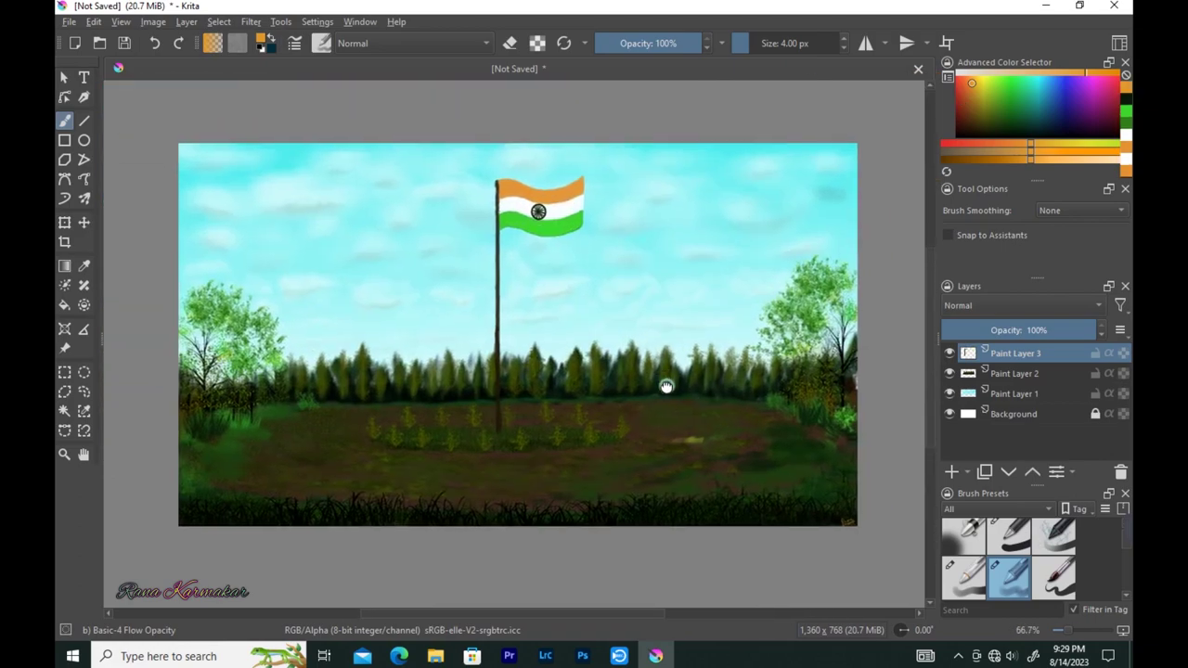